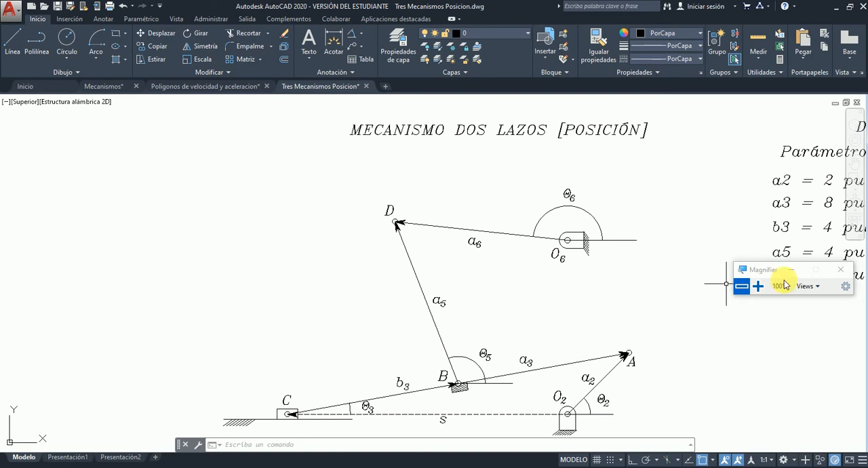
# Move the Magnifier window clear of the parameter list and view the mechanism's parameters, variables and unknowns.
pyautogui.moveTo(746, 274)
pyautogui.mouseDown()
pyautogui.moveTo(482, 273)
pyautogui.moveTo(195, 148)
pyautogui.moveTo(113, 155)
pyautogui.mouseUp()
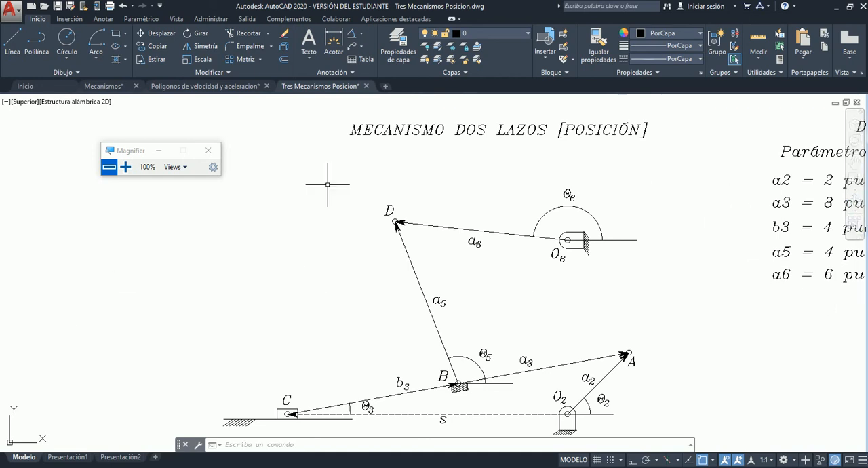
pyautogui.click(855, 167)
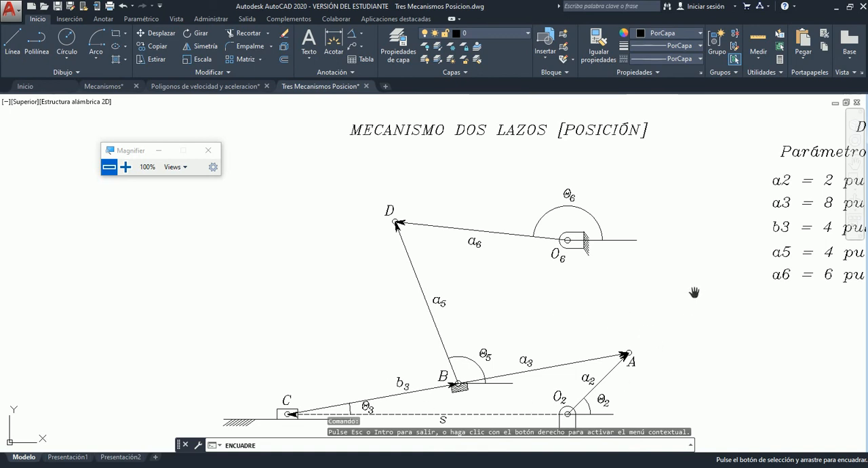
pyautogui.moveTo(696, 297)
pyautogui.mouseDown()
pyautogui.moveTo(556, 272)
pyautogui.moveTo(361, 305)
pyautogui.moveTo(301, 325)
pyautogui.moveTo(244, 371)
pyautogui.mouseUp()
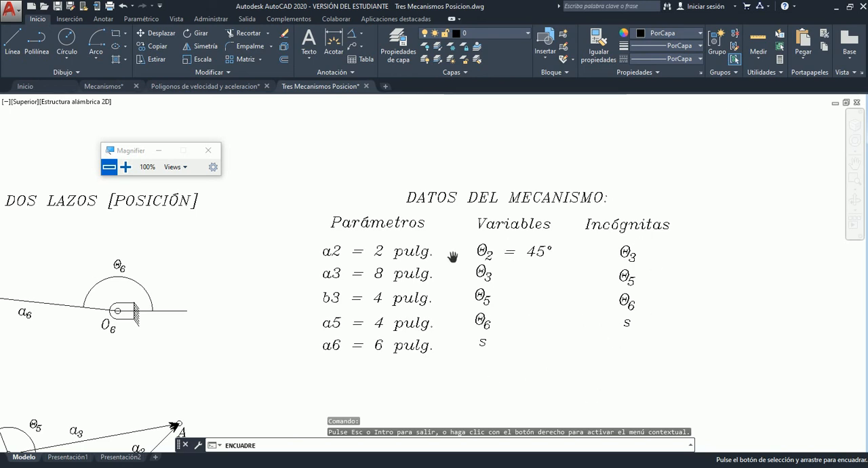
# Return to the two-loop mechanism diagram and zoom to a window enclosing the whole linkage.
pyautogui.moveTo(452, 381)
pyautogui.mouseDown()
pyautogui.moveTo(791, 240)
pyautogui.moveTo(866, 247)
pyautogui.moveTo(789, 270)
pyautogui.mouseUp()
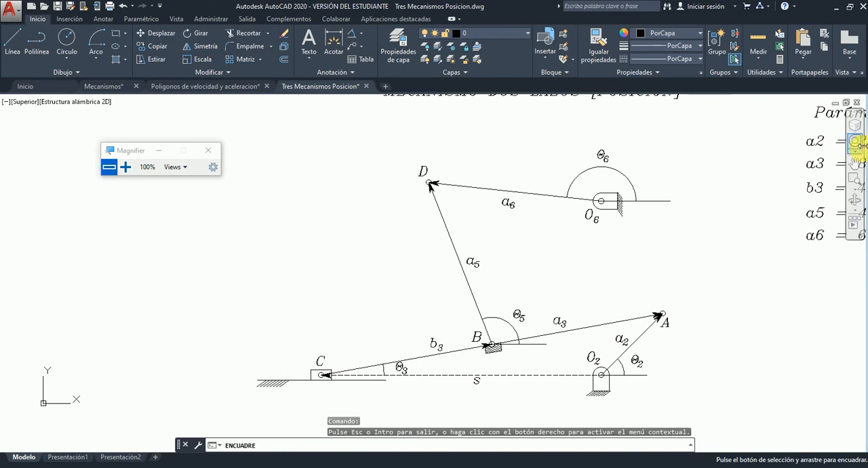
pyautogui.click(854, 180)
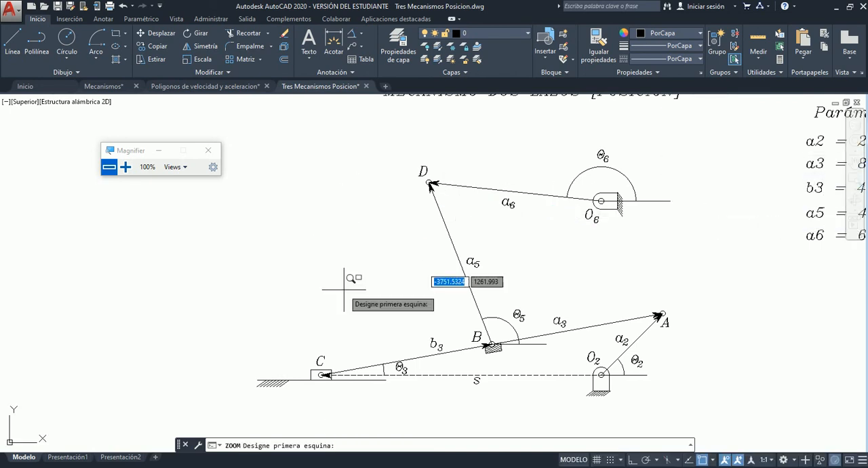
pyautogui.click(249, 396)
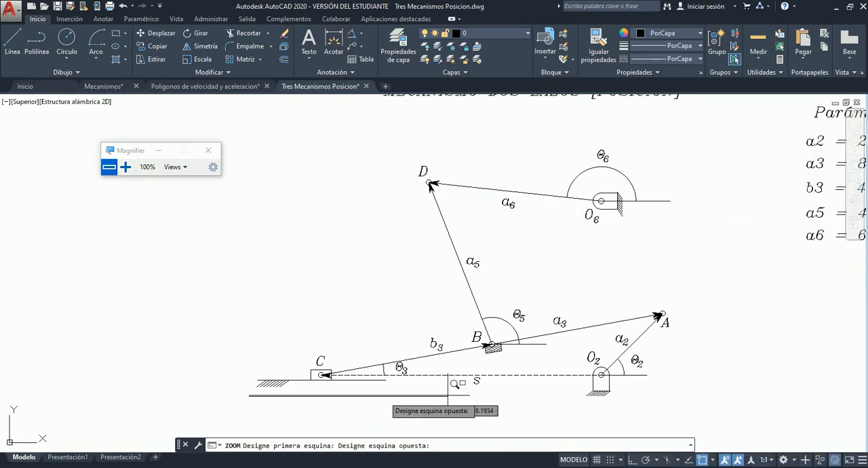
pyautogui.click(682, 149)
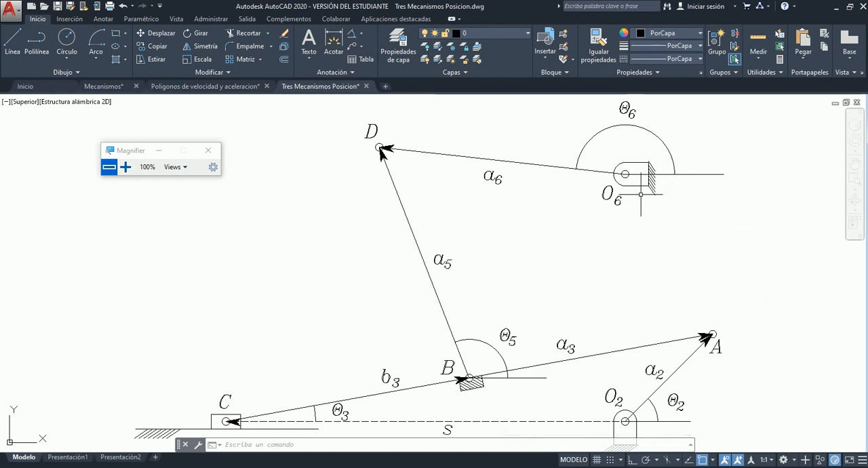
# Highlight the fixed supports at O6 and O2 and the ground line beneath slider C.
pyautogui.click(681, 185)
pyautogui.click(649, 185)
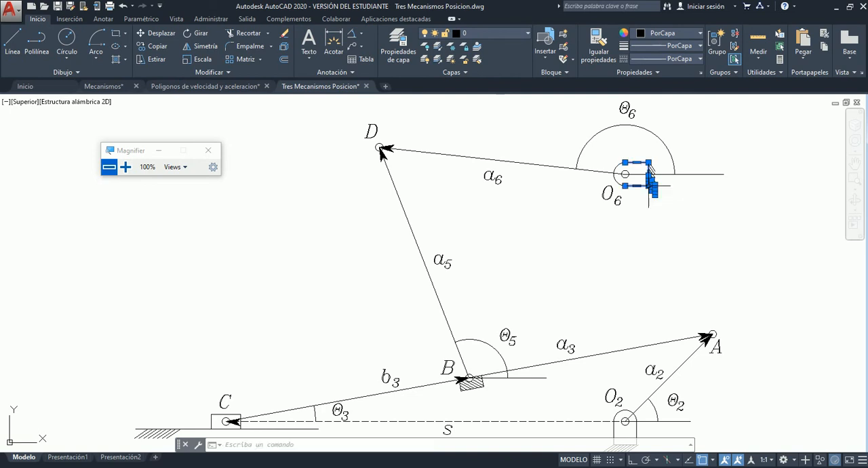
pyautogui.click(708, 235)
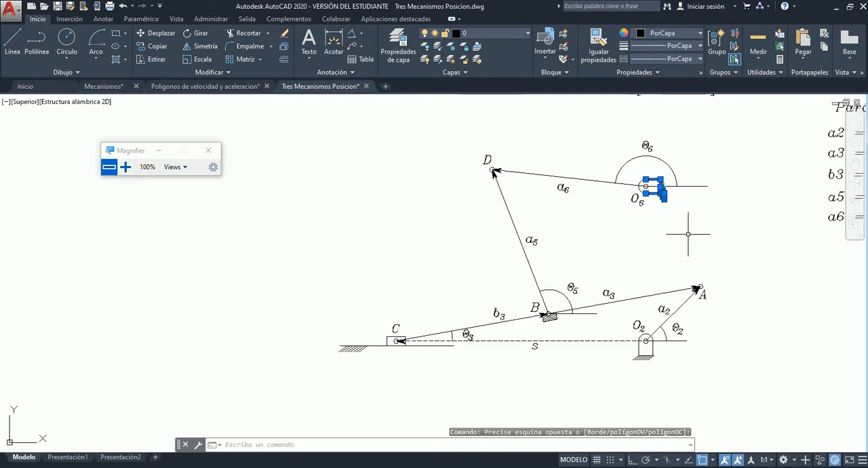
pyautogui.scroll(4, 655, 351)
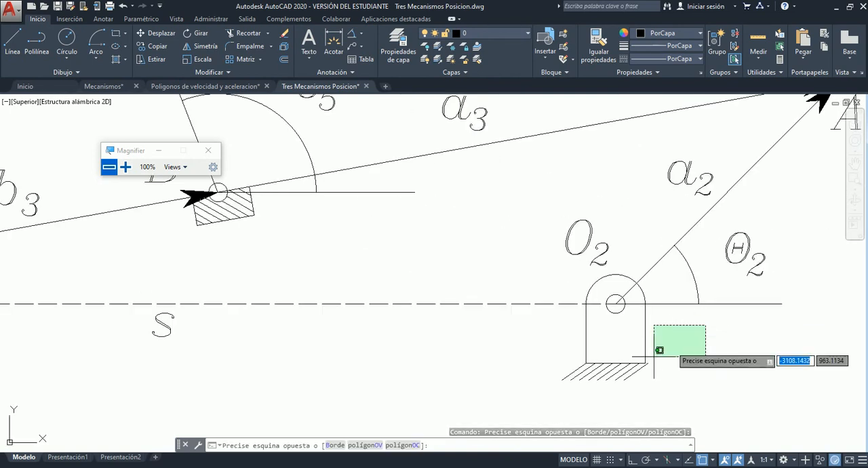
pyautogui.click(570, 386)
pyautogui.scroll(-4, 685, 334)
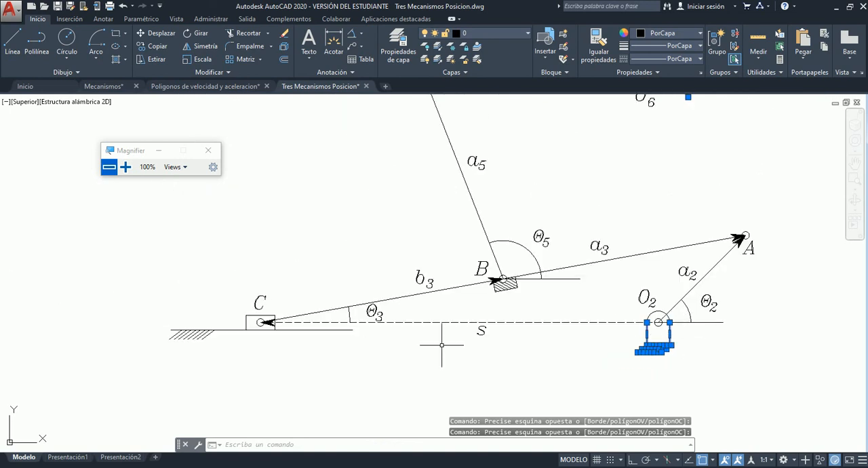
pyautogui.scroll(4, 278, 333)
pyautogui.click(286, 325)
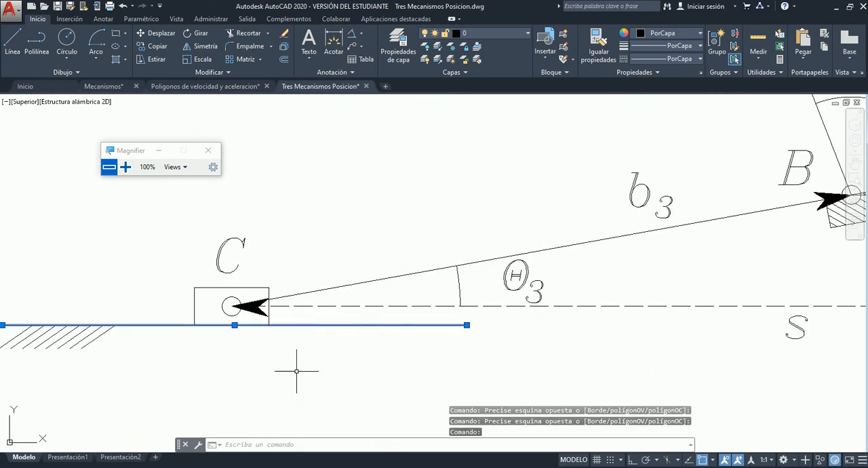
# Examine the whole linkage with its ground elements highlighted, and clear the selection.
pyautogui.scroll(-4, 294, 368)
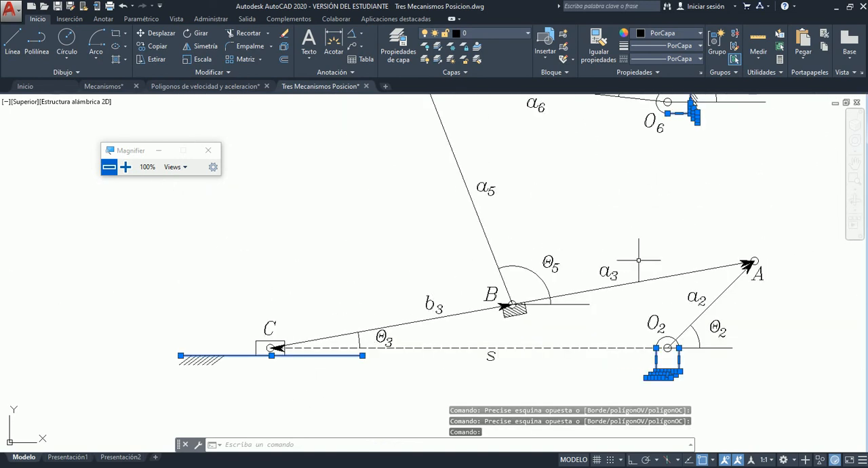
pyautogui.scroll(-2, 692, 262)
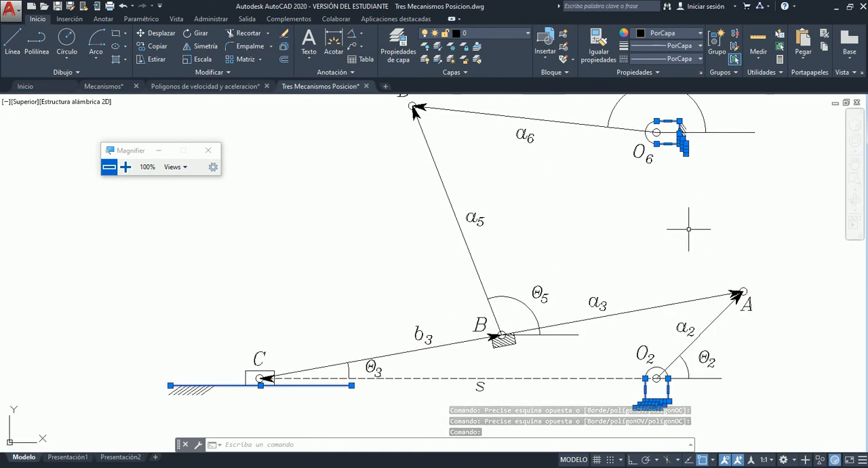
pyautogui.scroll(-4, 679, 252)
pyautogui.scroll(4, 678, 244)
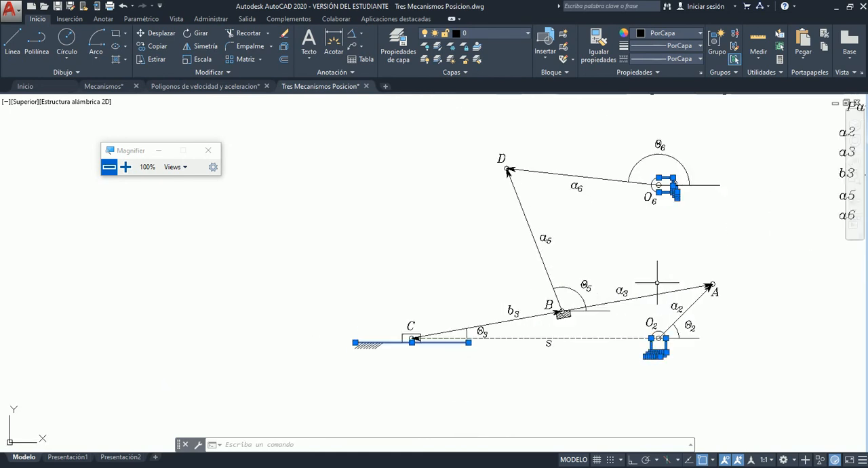
pyautogui.scroll(2, 658, 227)
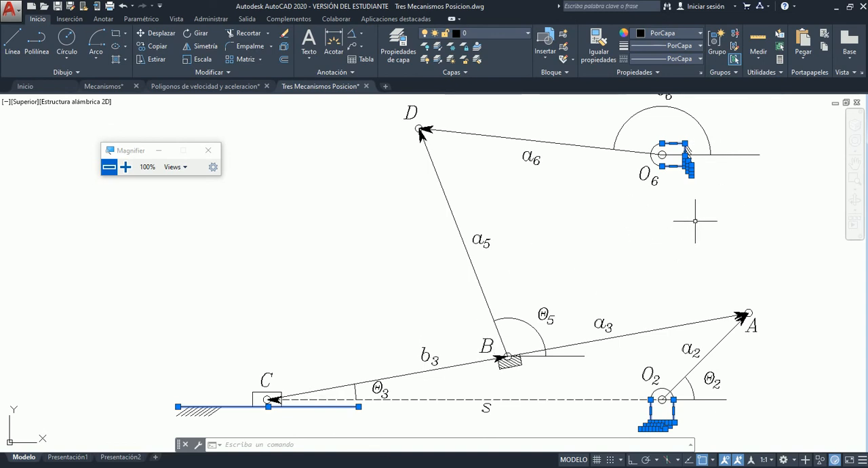
pyautogui.click(854, 163)
pyautogui.moveTo(754, 215); pyautogui.dragTo(753, 231)
pyautogui.press('Escape')
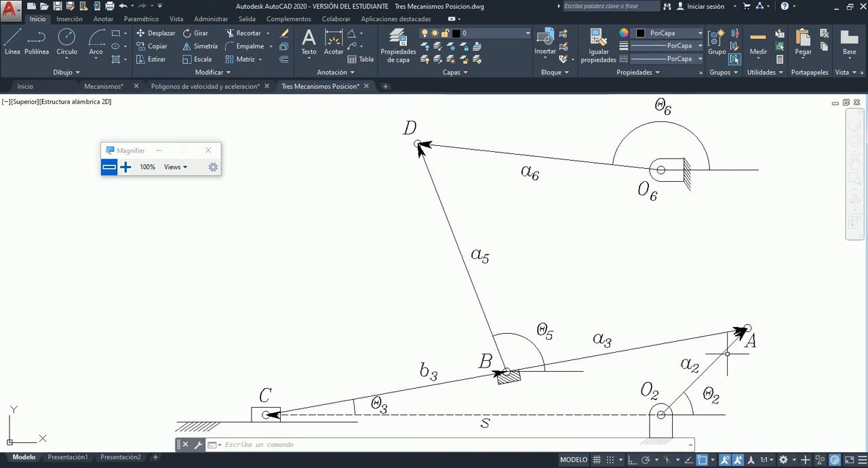
# Highlight crank a2, replace it with the link through C, B and A to examine joint B closely, and clear the selection.
pyautogui.click(704, 372)
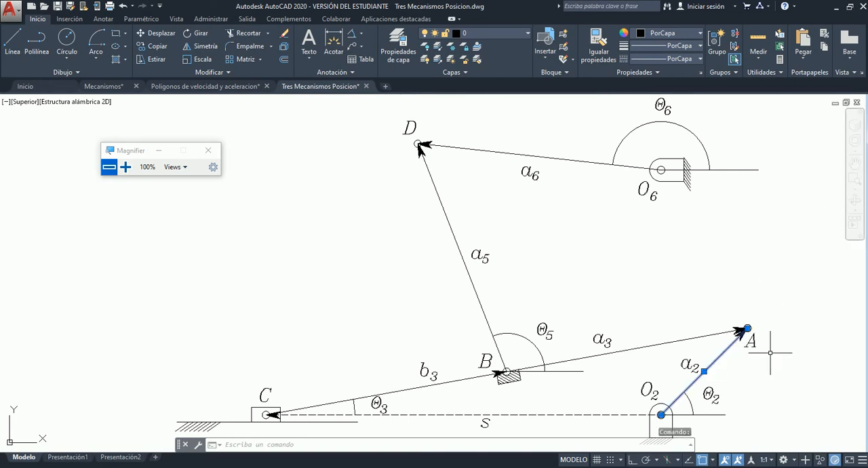
pyautogui.press('Escape')
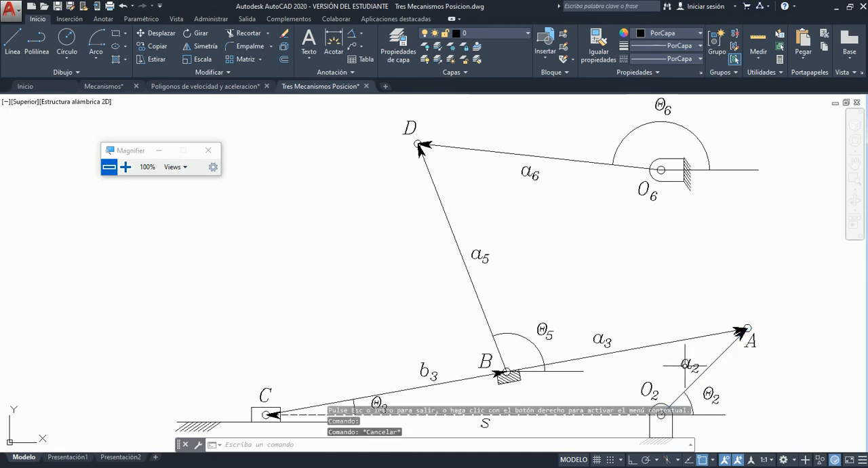
pyautogui.click(605, 351)
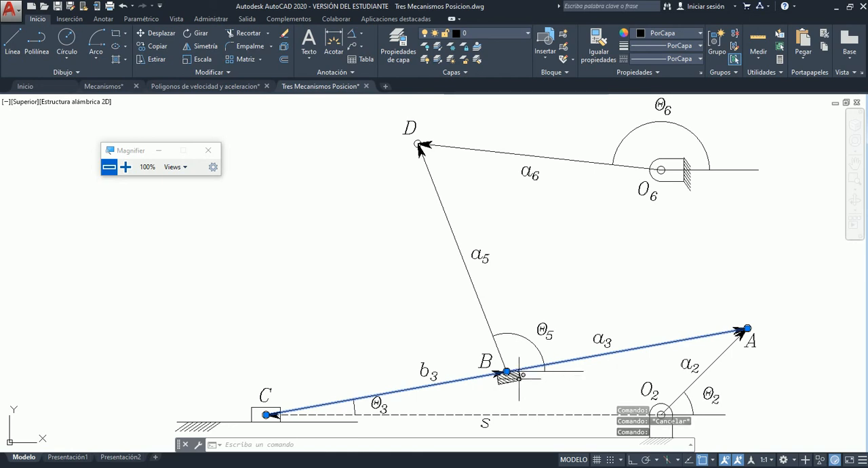
pyautogui.scroll(2, 514, 380)
pyautogui.scroll(2, 513, 380)
pyautogui.scroll(-1, 514, 380)
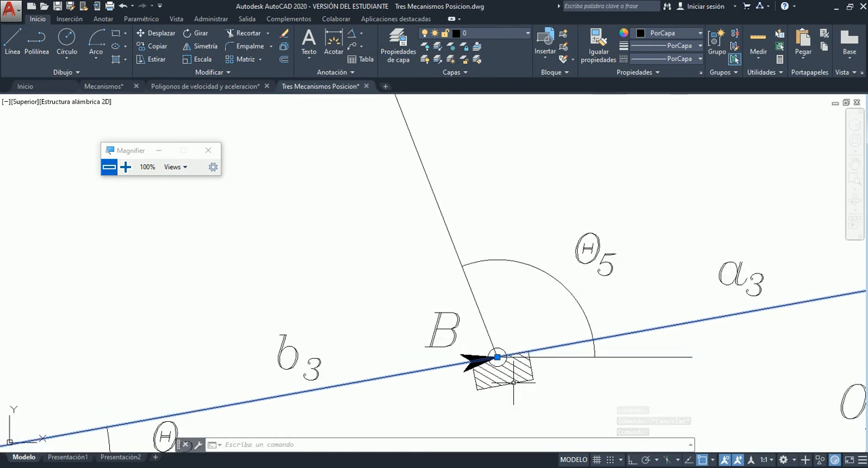
pyautogui.scroll(2, 514, 382)
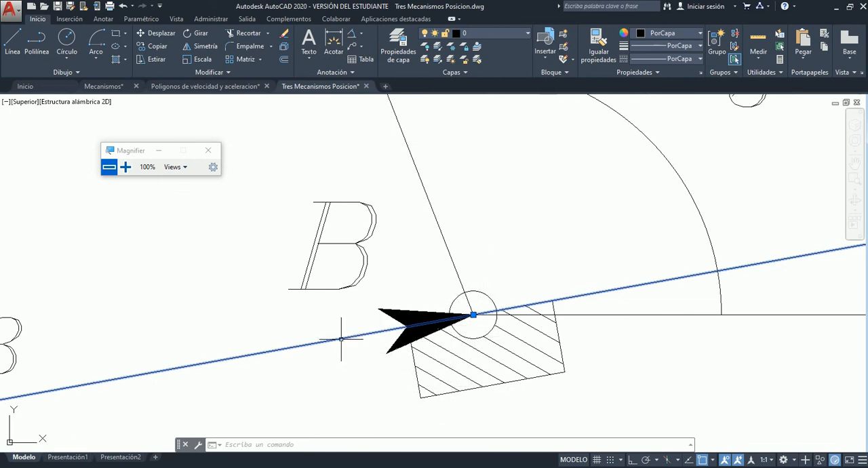
pyautogui.scroll(-3, 353, 359)
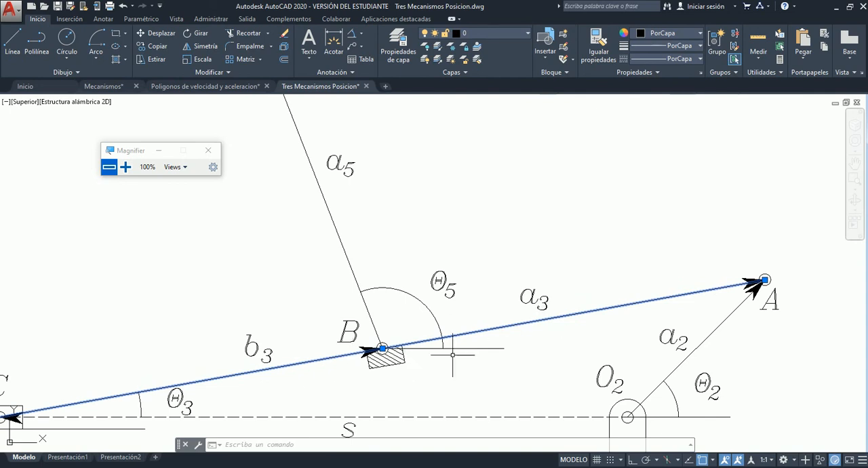
pyautogui.scroll(-2, 406, 356)
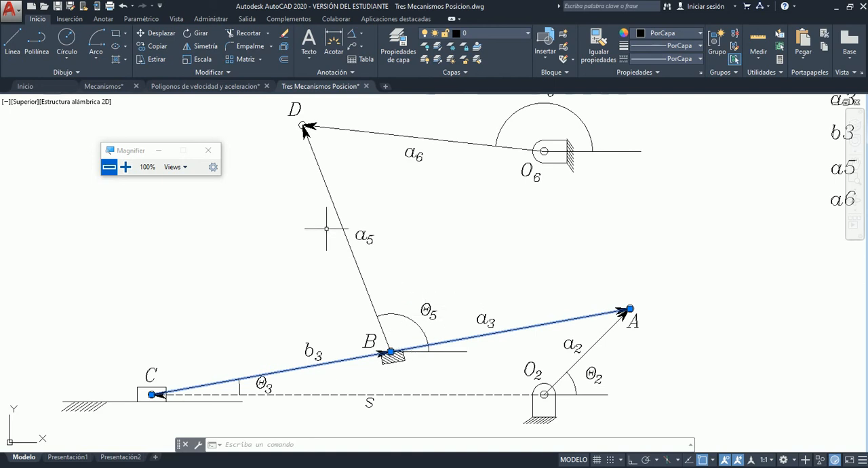
pyautogui.press('Escape')
pyautogui.press('Escape')
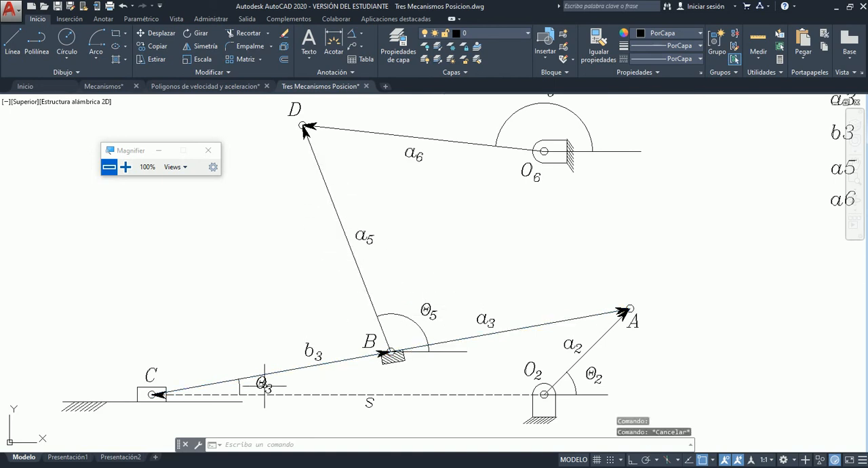
# Highlight the slider block at C, examine it against its ground line and the rest of the linkage, and clear the selection.
pyautogui.click(141, 387)
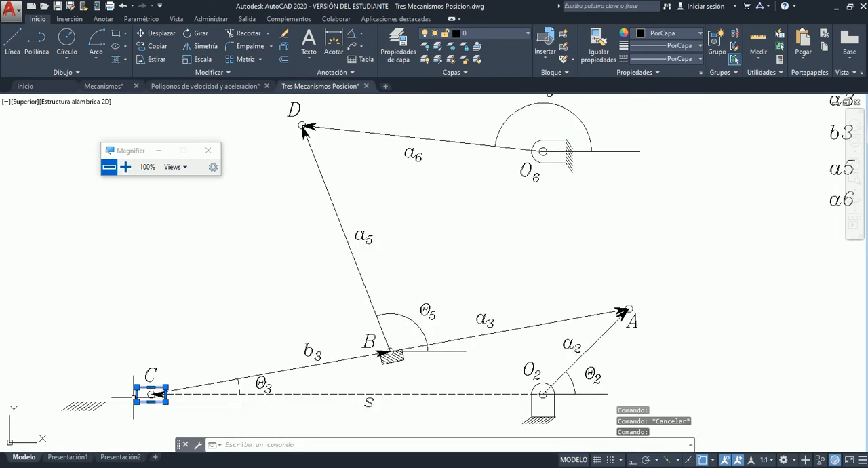
pyautogui.scroll(4, 134, 404)
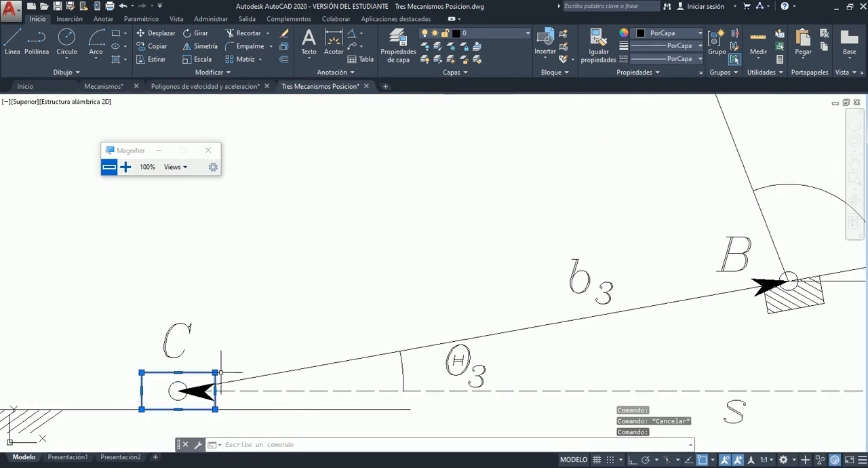
pyautogui.scroll(-2, 345, 342)
pyautogui.scroll(-3, 167, 376)
pyautogui.scroll(6, 172, 376)
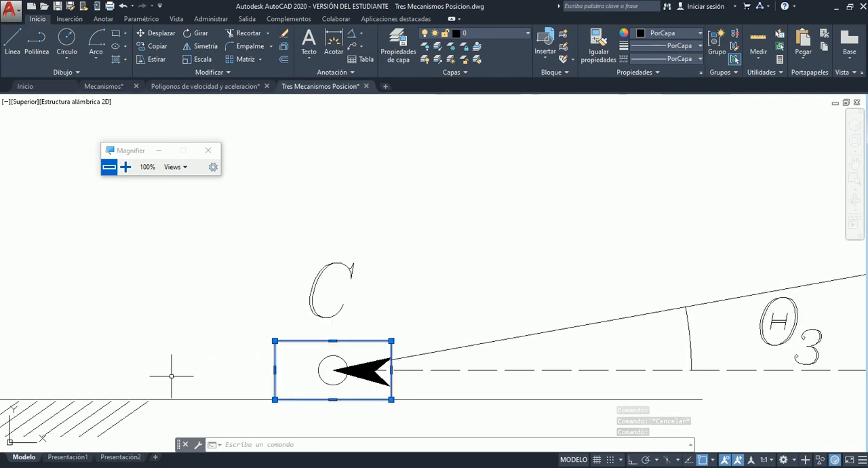
pyautogui.scroll(-2, 171, 376)
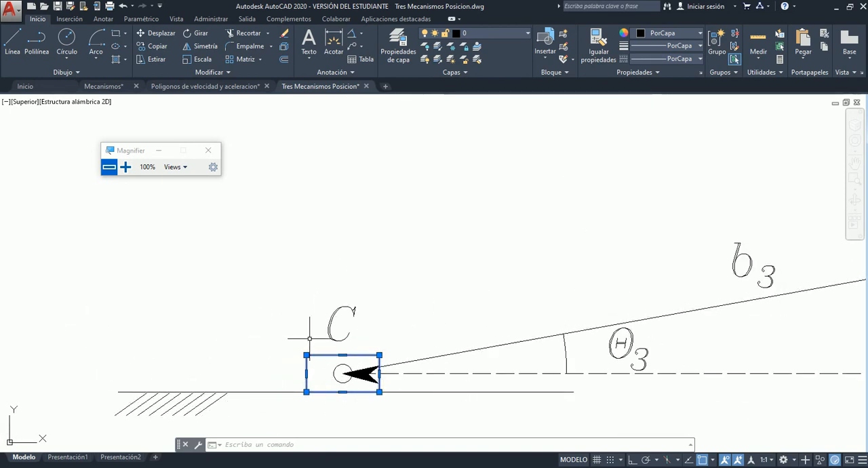
pyautogui.scroll(-2, 301, 341)
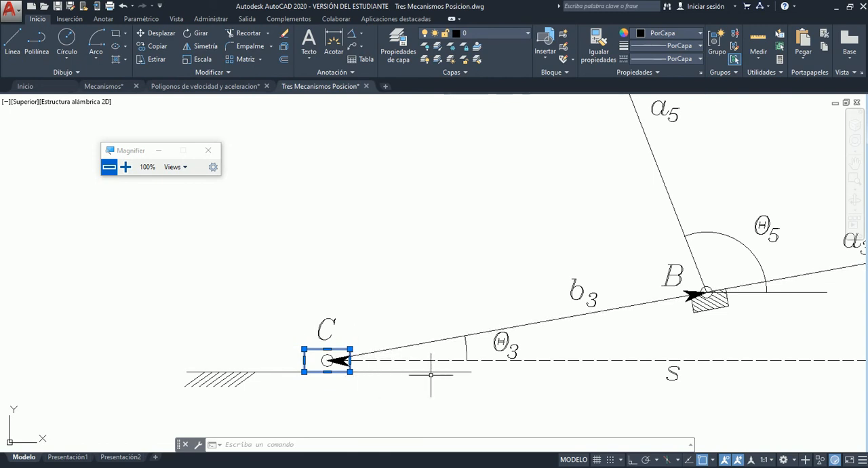
pyautogui.scroll(-4, 431, 374)
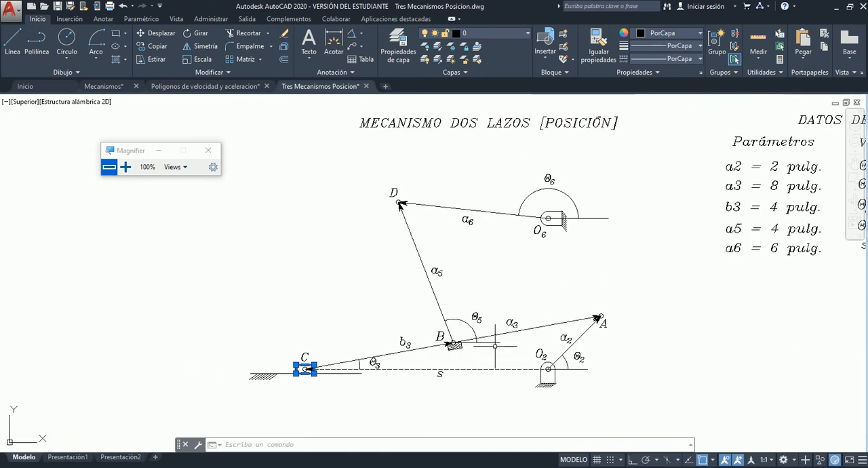
pyautogui.scroll(4, 495, 346)
pyautogui.scroll(-2, 493, 388)
pyautogui.press('Escape')
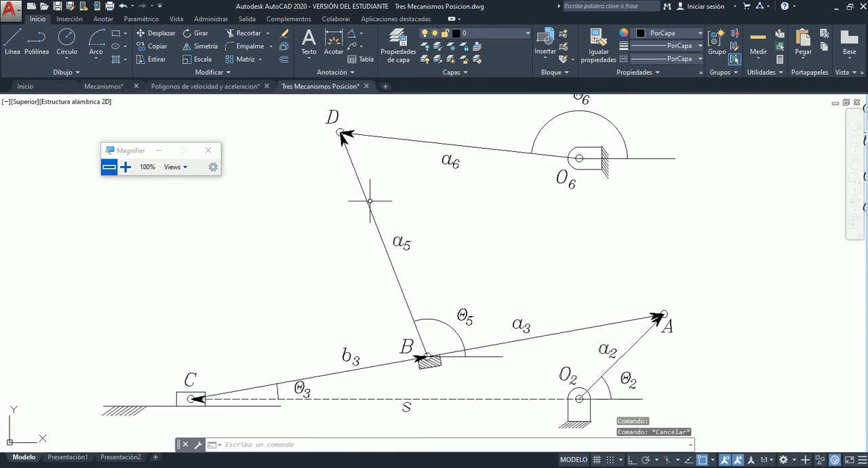
# Highlight link a5 between B and D and link a6 between O6 and D one after the other, clearing each selection.
pyautogui.click(366, 202)
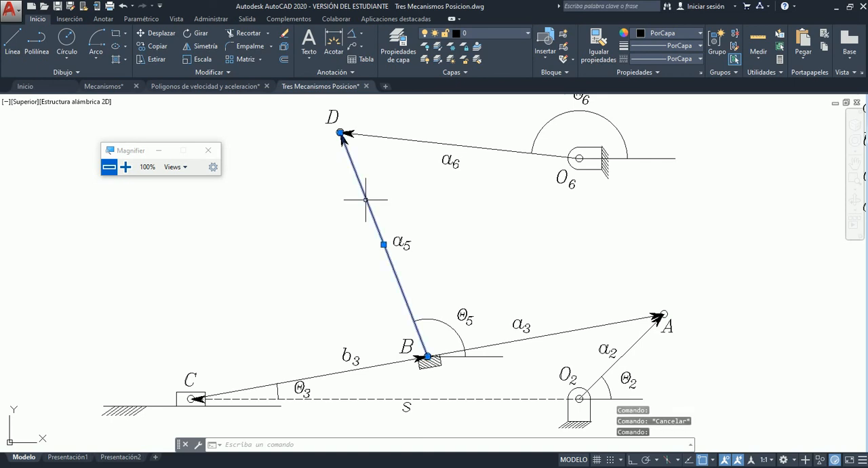
pyautogui.press('Escape')
pyautogui.click(414, 141)
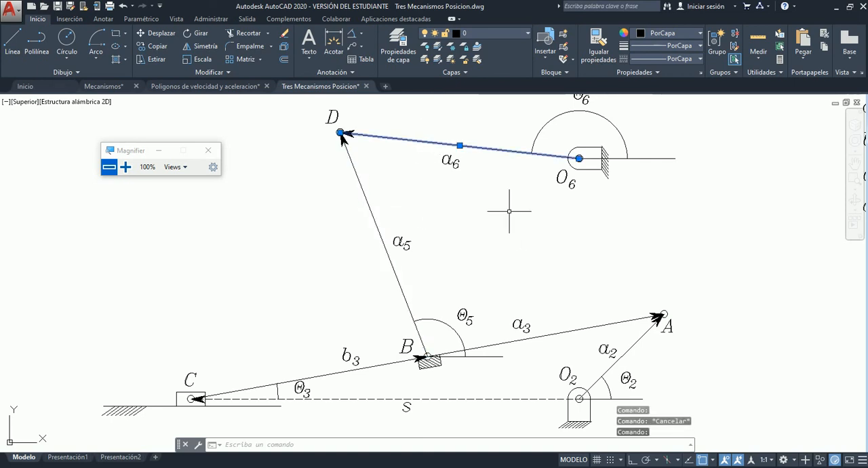
pyautogui.press('Escape')
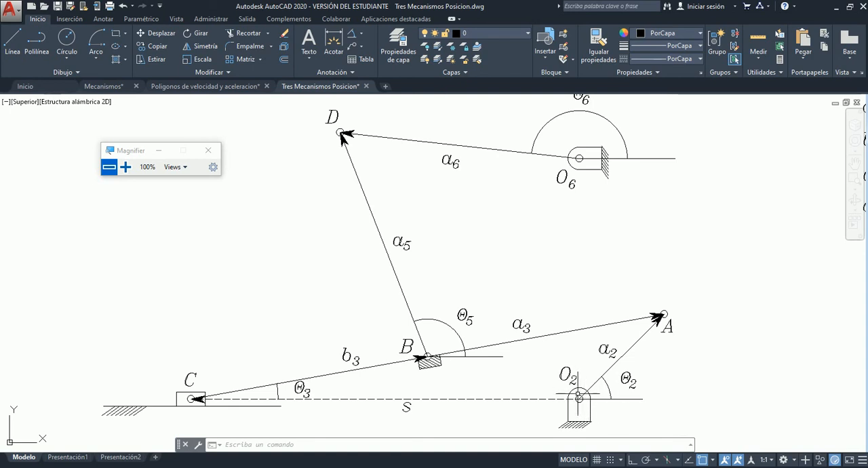
# Highlight the link through C, B and A and the slider's ground line one after the other, clearing each selection.
pyautogui.scroll(2, 609, 402)
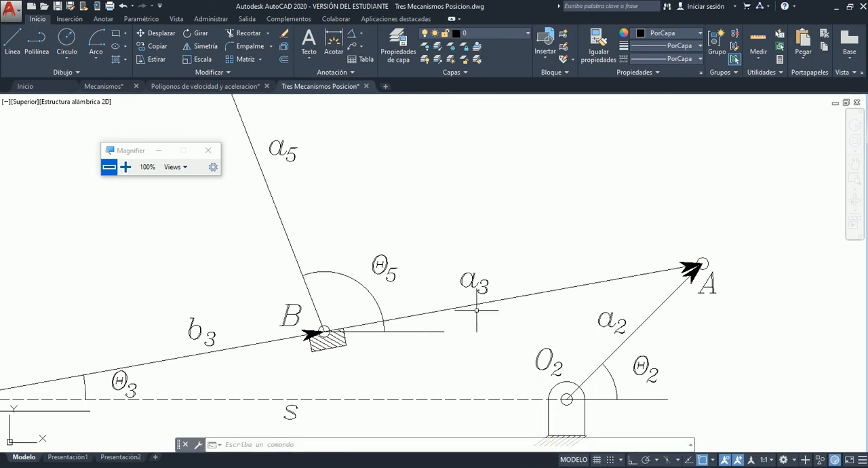
pyautogui.scroll(-2, 571, 335)
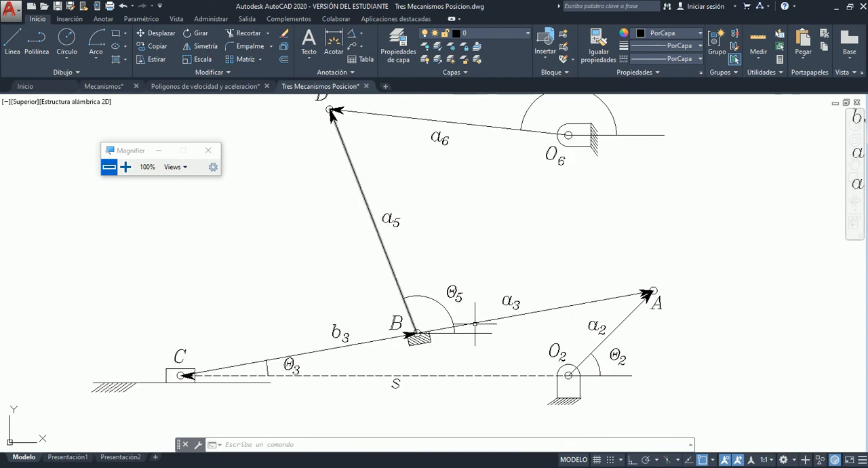
pyautogui.click(555, 307)
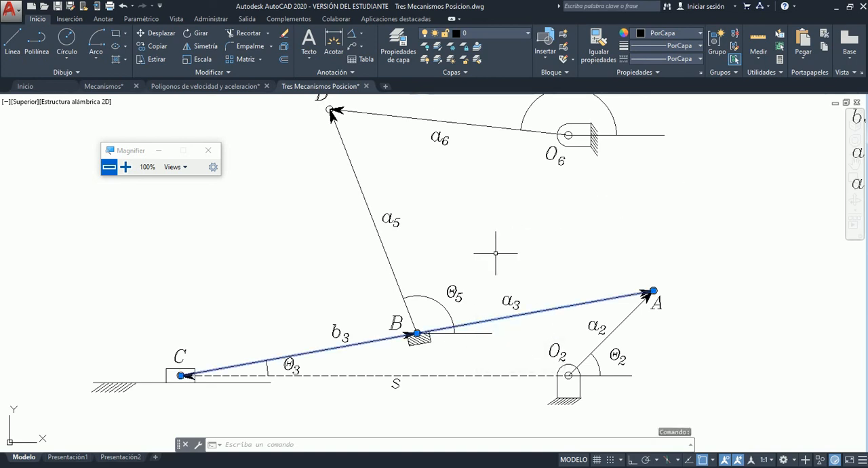
pyautogui.press('Escape')
pyautogui.click(248, 383)
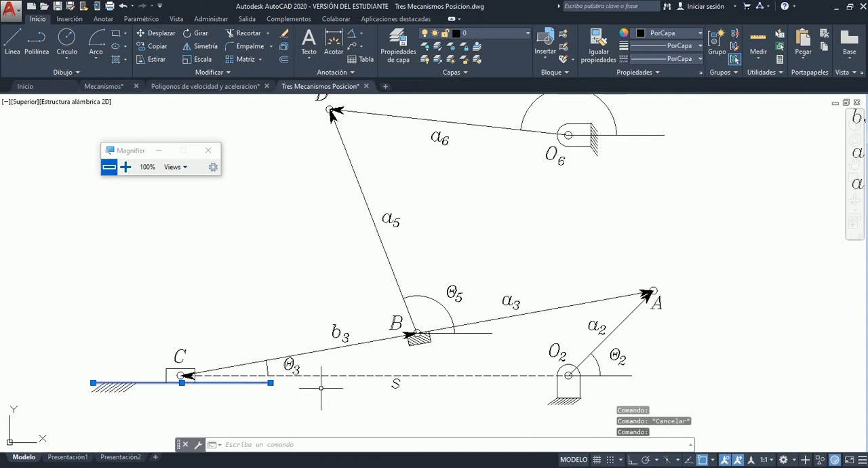
pyautogui.press('Escape')
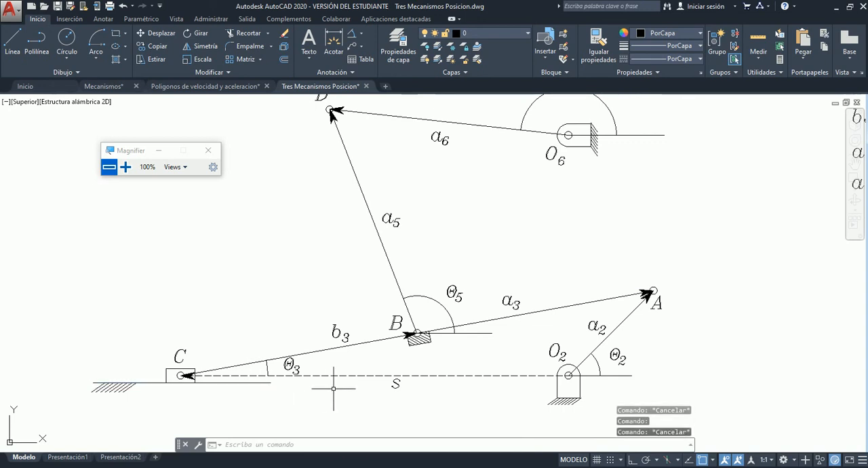
# Highlight the s label together with the slider block at C, and clear the selection.
pyautogui.click(397, 384)
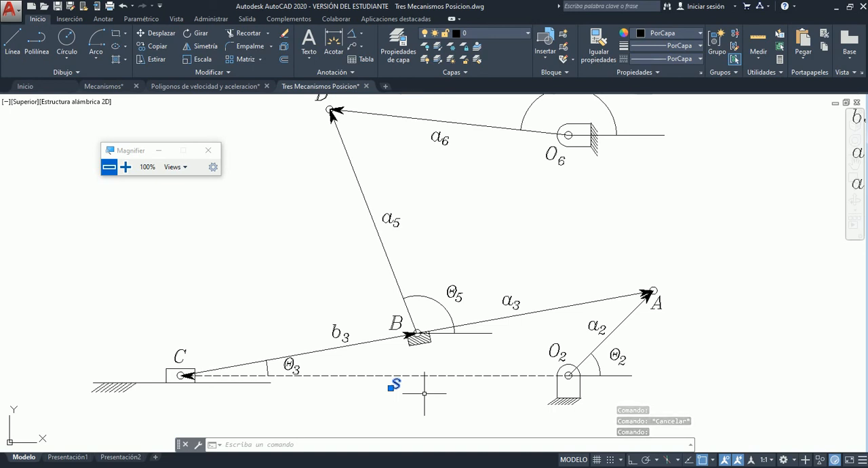
pyautogui.click(167, 373)
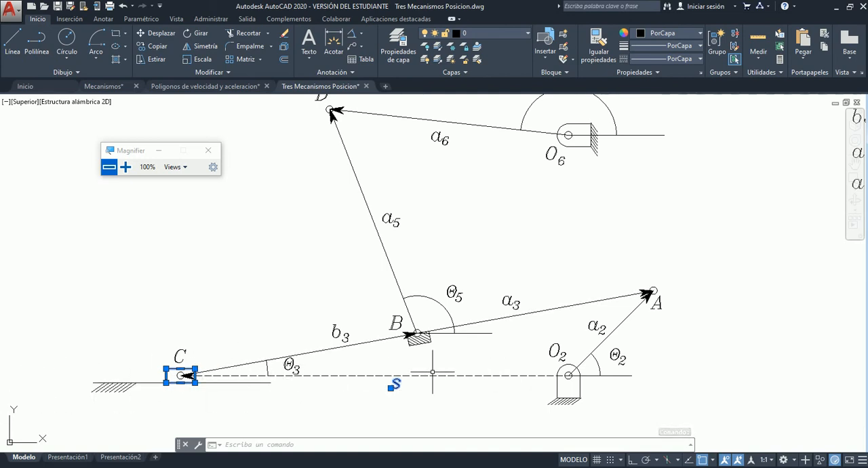
pyautogui.press('Escape')
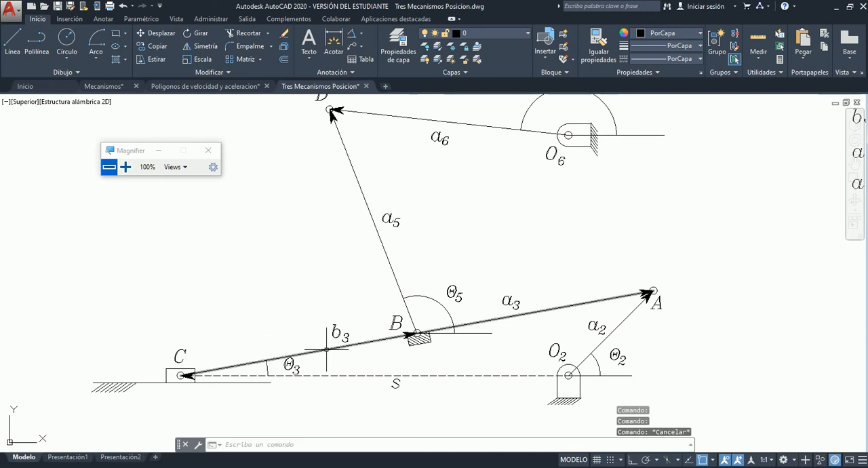
# Highlight the link again at its b3 portion and the arc of angle Θ3, clearing each selection.
pyautogui.click(327, 349)
pyautogui.press('Escape')
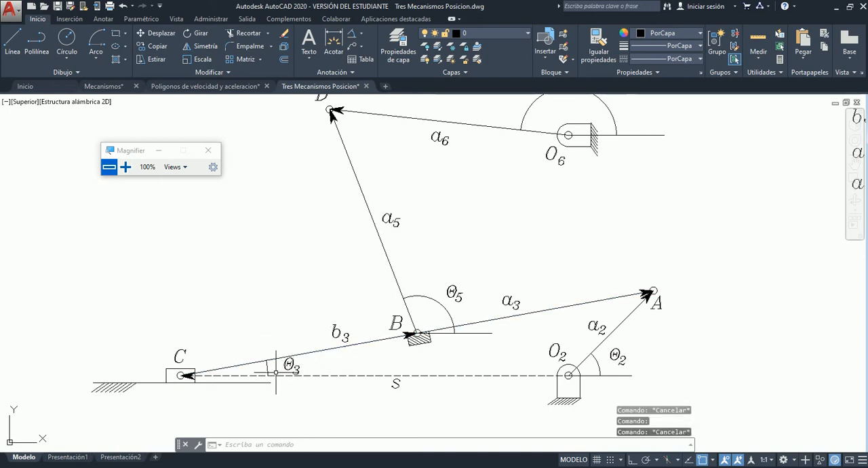
pyautogui.click(267, 365)
pyautogui.press('Escape')
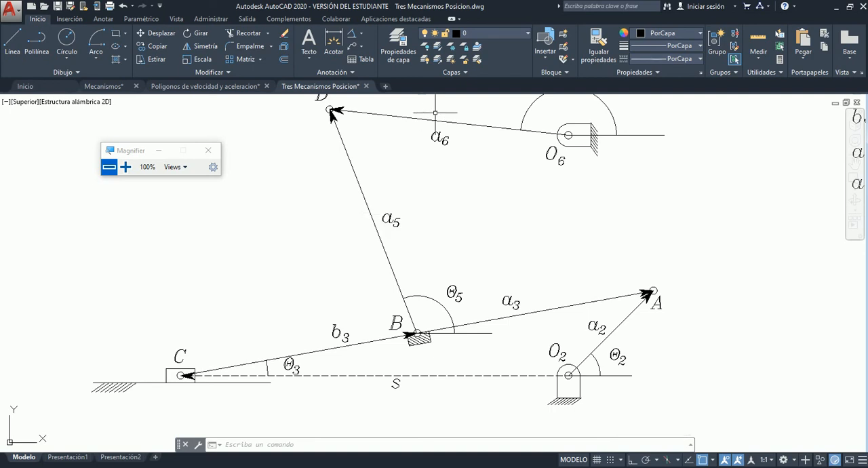
pyautogui.press('Escape')
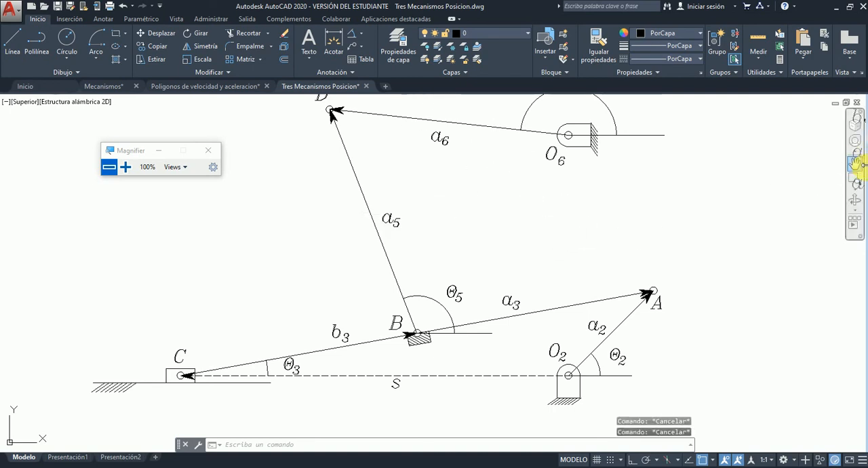
# Copy the Θ6 label from the Variables column to the Parámetros column, below the a6 entry.
pyautogui.click(856, 163)
pyautogui.moveTo(666, 186); pyautogui.dragTo(667, 222)
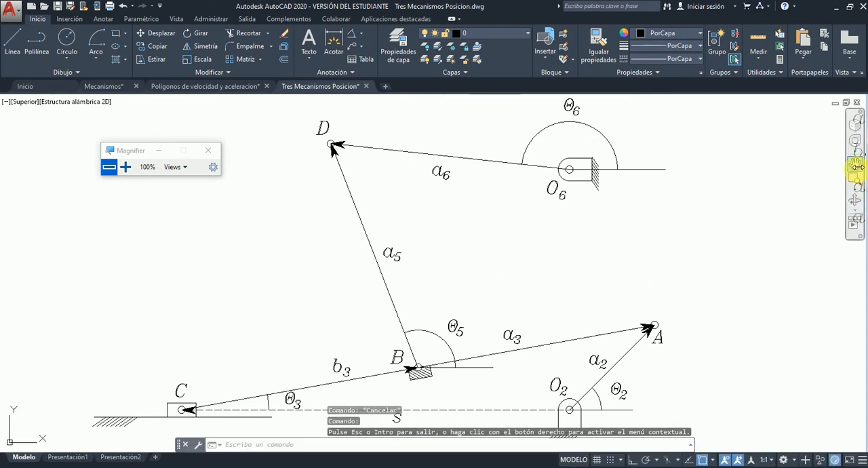
pyautogui.moveTo(735, 196)
pyautogui.mouseDown()
pyautogui.moveTo(95, 287)
pyautogui.moveTo(144, 319)
pyautogui.mouseUp()
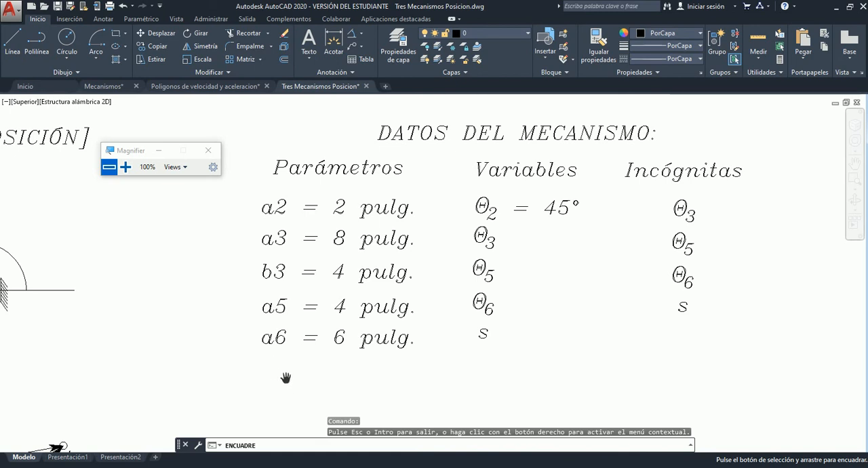
pyautogui.press('Escape')
pyautogui.click(506, 292)
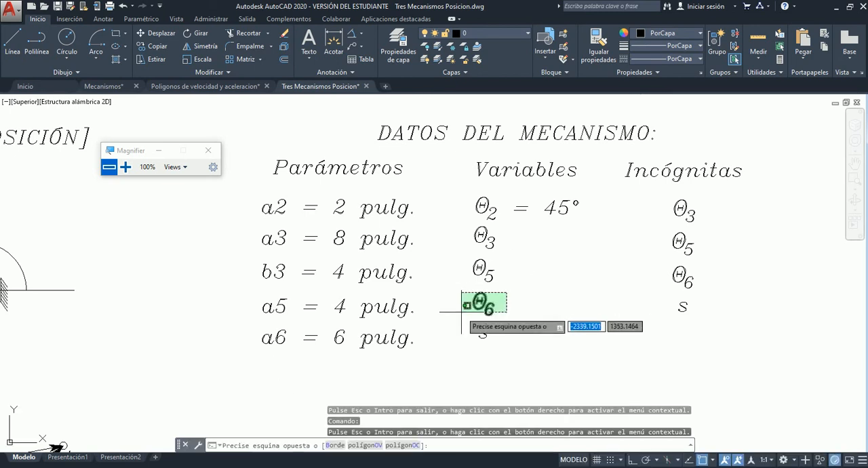
pyautogui.click(461, 310)
pyautogui.hotkey('ctrl', 'c')
pyautogui.hotkey('ctrl', 'v')
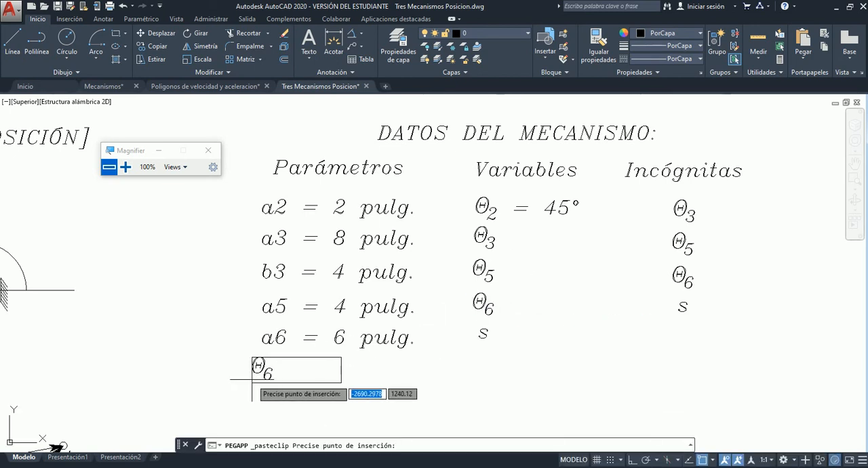
pyautogui.click(270, 381)
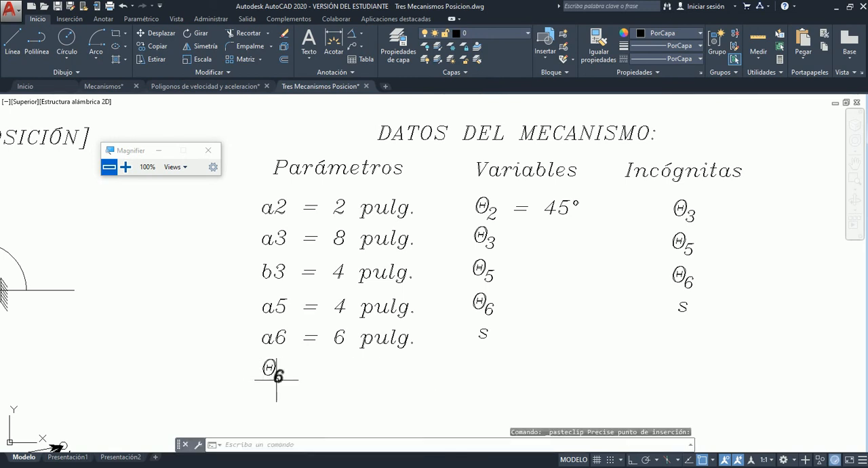
# Change the subscript of the copied theta label below the a6 entry to s.
pyautogui.doubleClick(278, 375)
pyautogui.write('s')
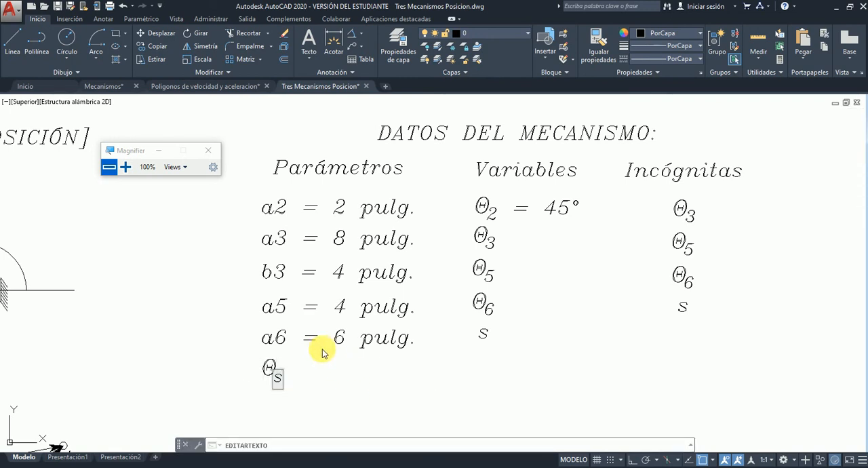
pyautogui.click(323, 354)
pyautogui.press('Escape')
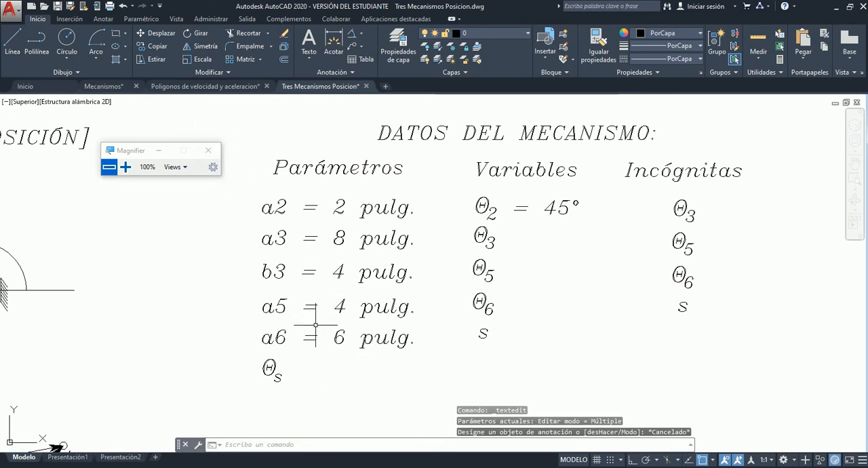
# Copy the "= 45°" text of Θ2 to the Parámetros column beside the Θs label.
pyautogui.click(516, 211)
pyautogui.hotkey('ctrl', 'c')
pyautogui.hotkey('ctrl', 'v')
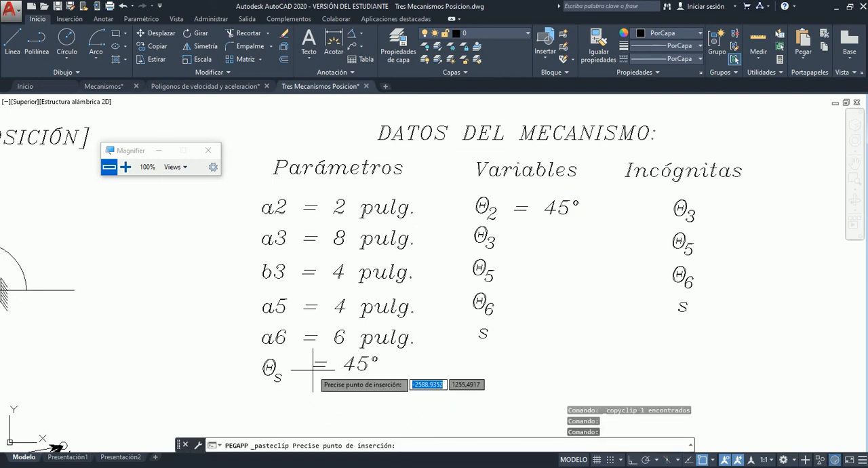
pyautogui.click(301, 379)
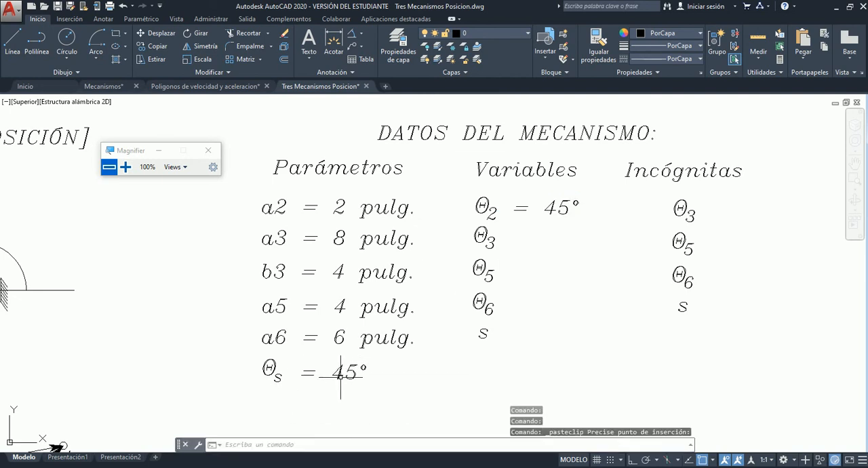
# Change the angle in the copied text beside Θs to 180°.
pyautogui.click(339, 372)
pyautogui.doubleClick(354, 382)
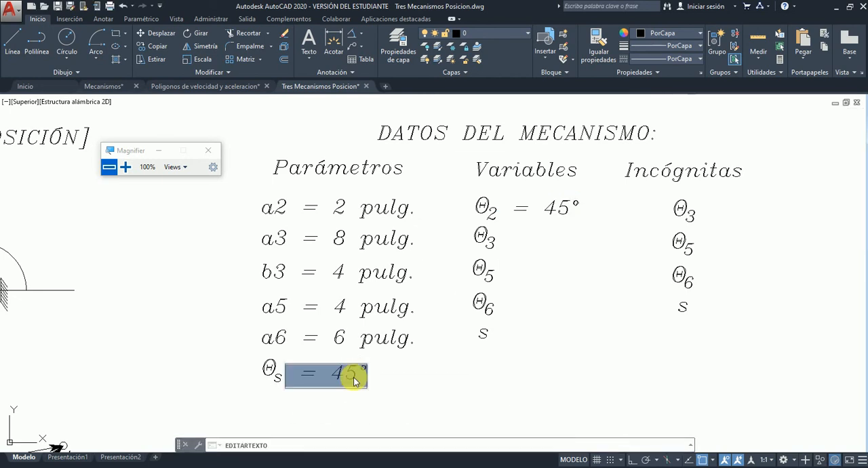
pyautogui.click(354, 380)
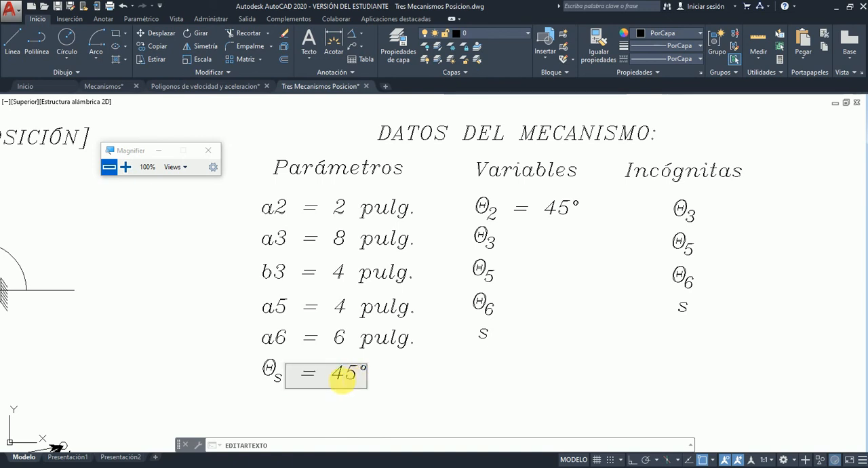
pyautogui.moveTo(333, 380); pyautogui.dragTo(355, 379)
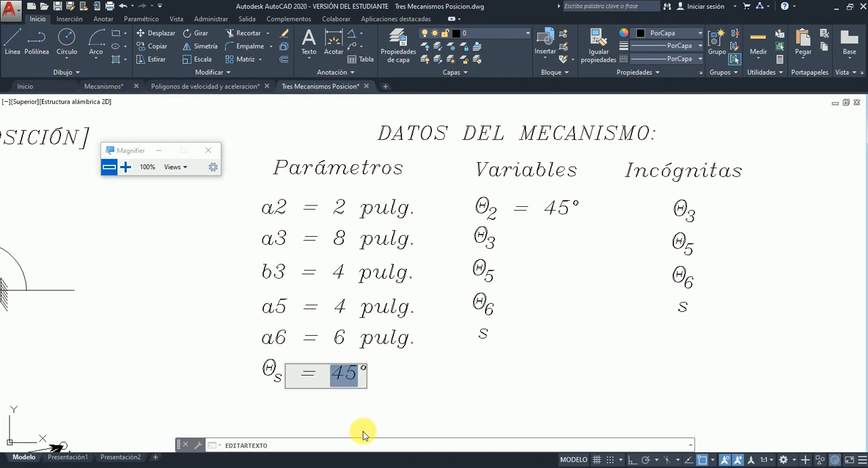
pyautogui.write('180')
pyautogui.click(464, 425)
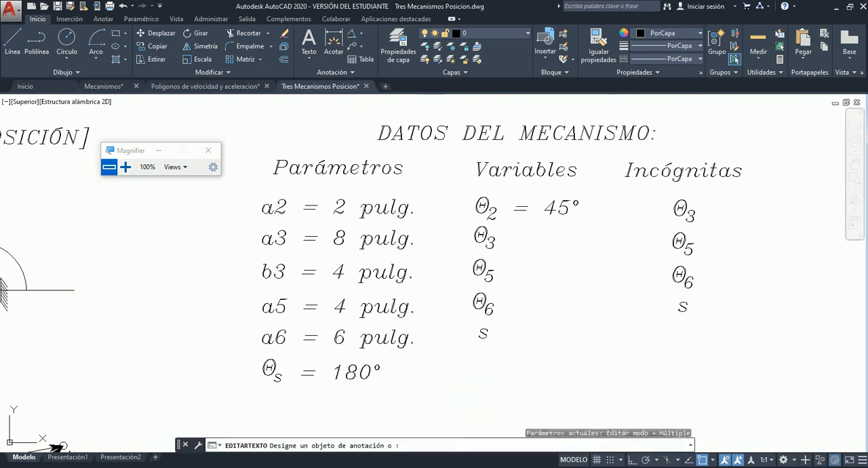
# Examine the lower loop with vector s between O2 and C, and end the text editing command.
pyautogui.scroll(-3, 480, 311)
pyautogui.scroll(-3, 350, 351)
pyautogui.scroll(6, 305, 370)
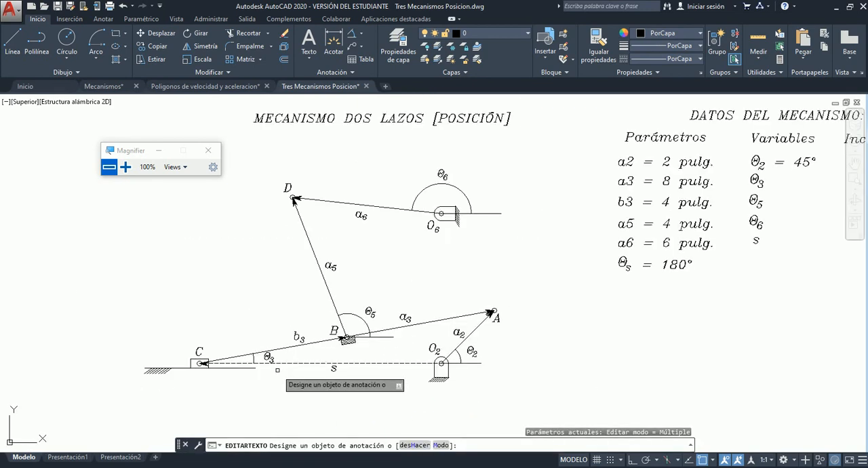
pyautogui.scroll(6, 252, 364)
pyautogui.scroll(-2, 252, 364)
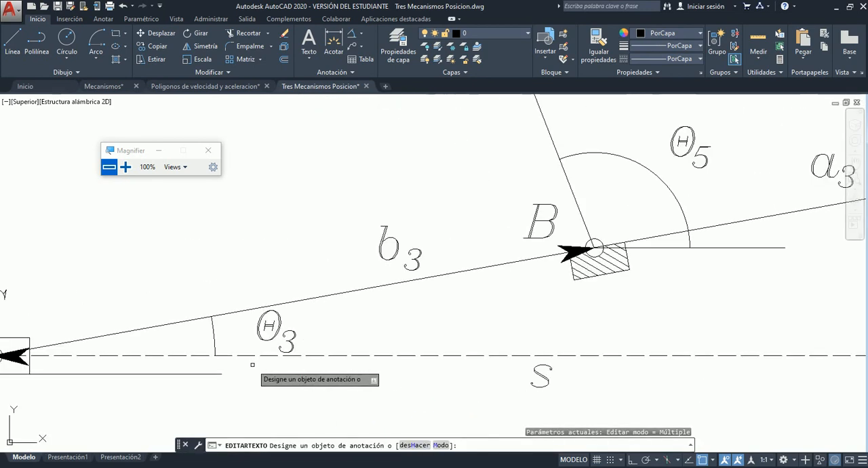
pyautogui.scroll(-3, 252, 364)
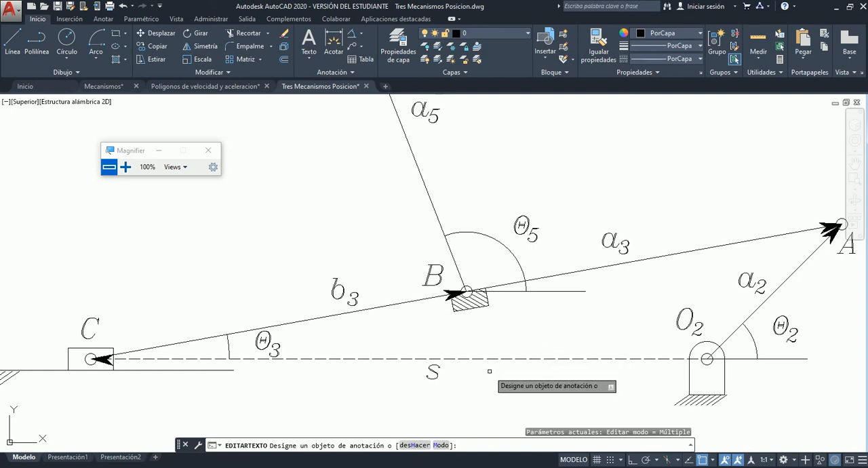
pyautogui.press('Escape')
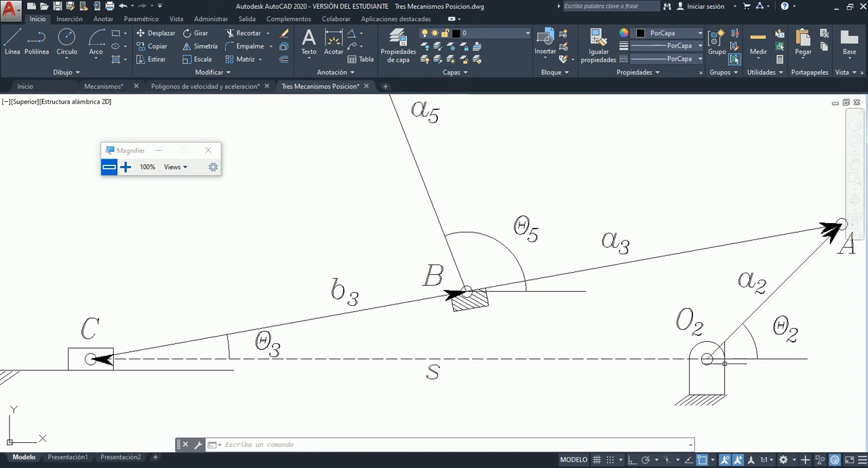
# Highlight the horizontal reference line at O2 and compare the linkage with its data table, moving the Magnifier window clear of the table title.
pyautogui.click(780, 359)
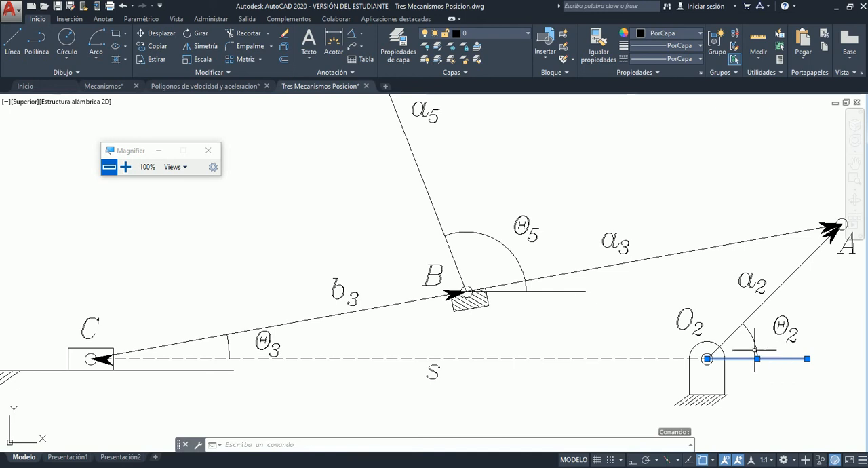
pyautogui.scroll(-8, 132, 347)
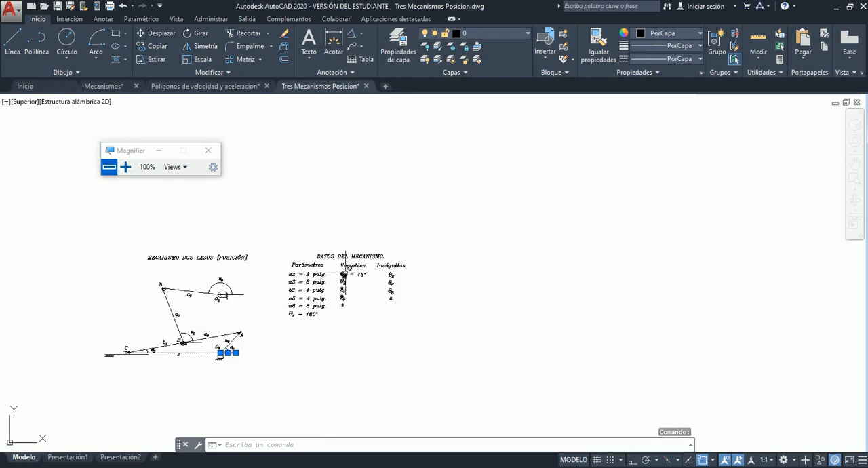
pyautogui.scroll(5, 349, 285)
pyautogui.scroll(-2, 373, 326)
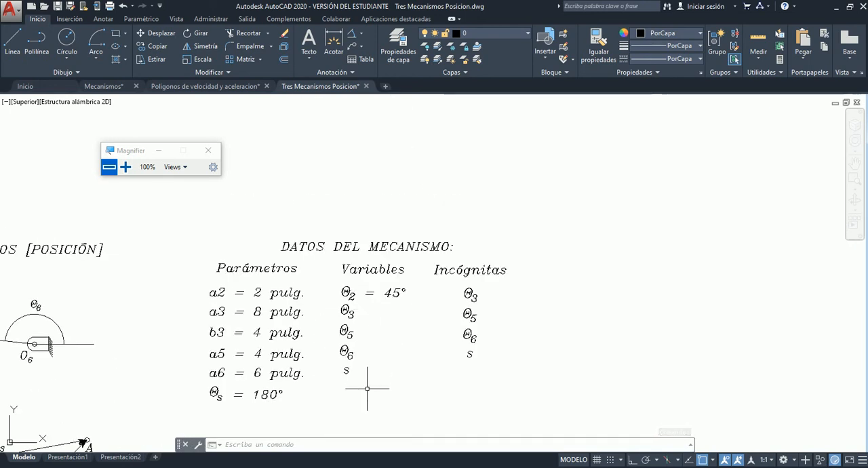
pyautogui.scroll(2, 395, 388)
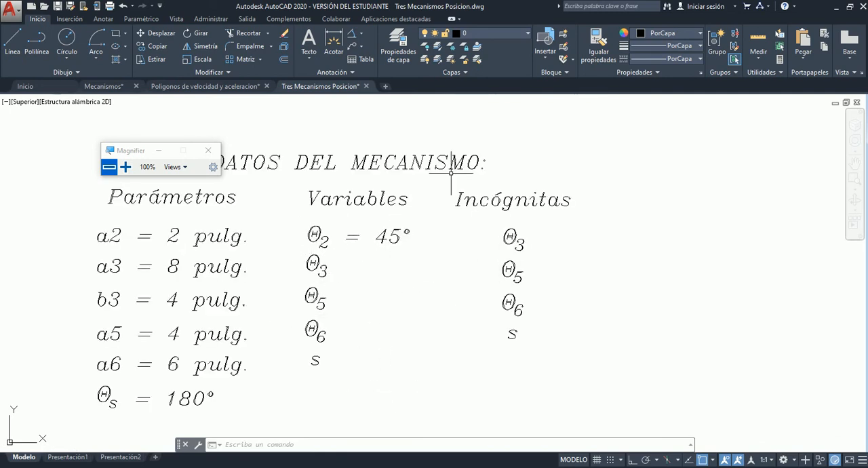
pyautogui.moveTo(139, 148); pyautogui.dragTo(114, 116)
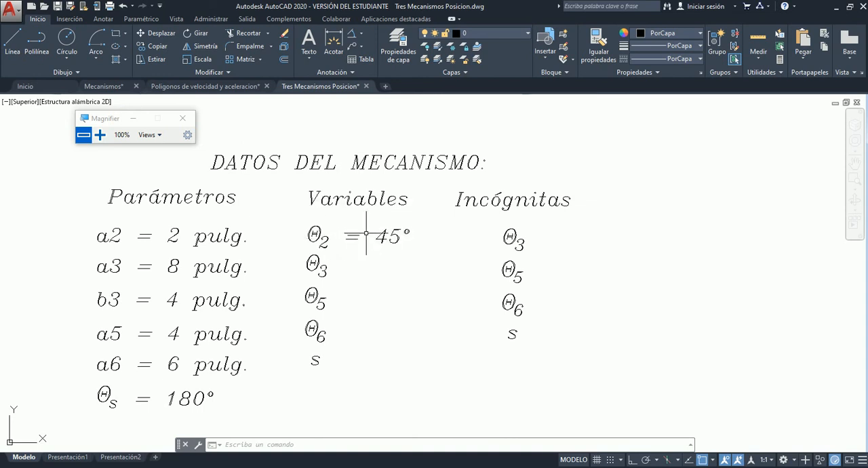
pyautogui.scroll(-6, 452, 240)
pyautogui.scroll(5, 328, 243)
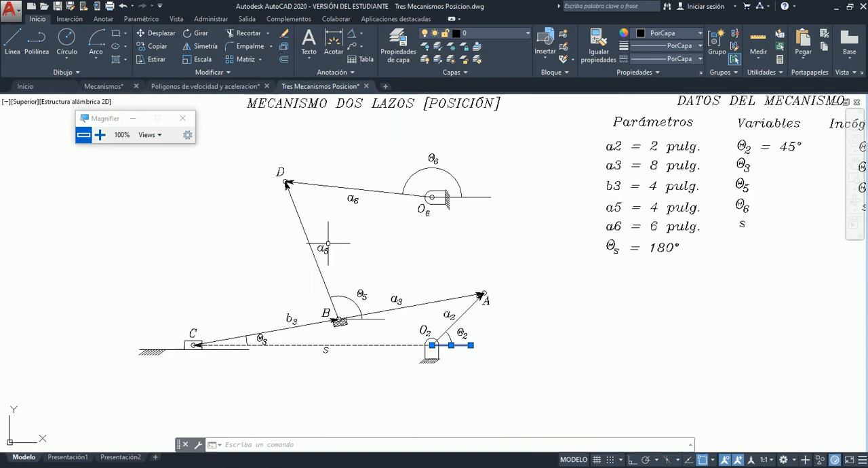
pyautogui.scroll(2, 328, 243)
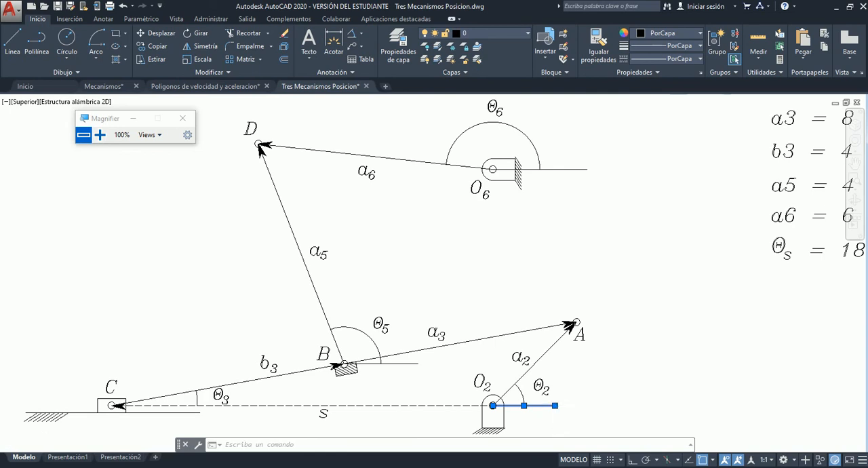
# Examine angle Θ2 at O2 and compare the lower loop's vectors with the Variables and Incógnitas columns of the data table.
pyautogui.scroll(4, 562, 407)
pyautogui.scroll(-2, 509, 326)
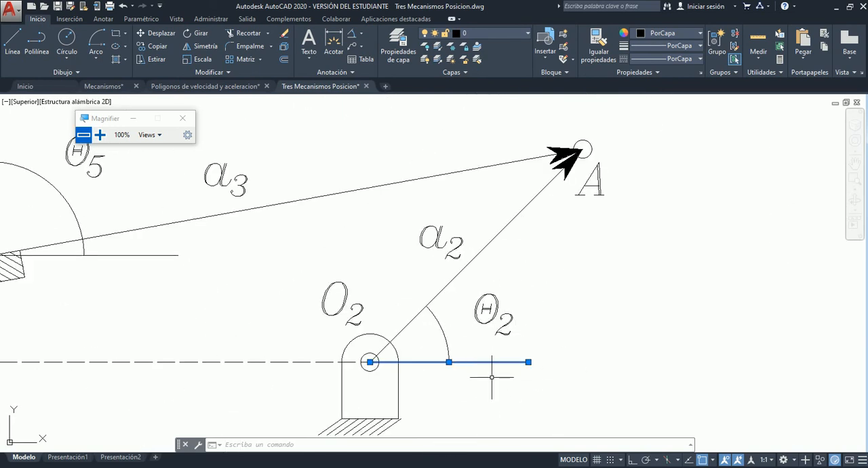
pyautogui.scroll(-3, 275, 424)
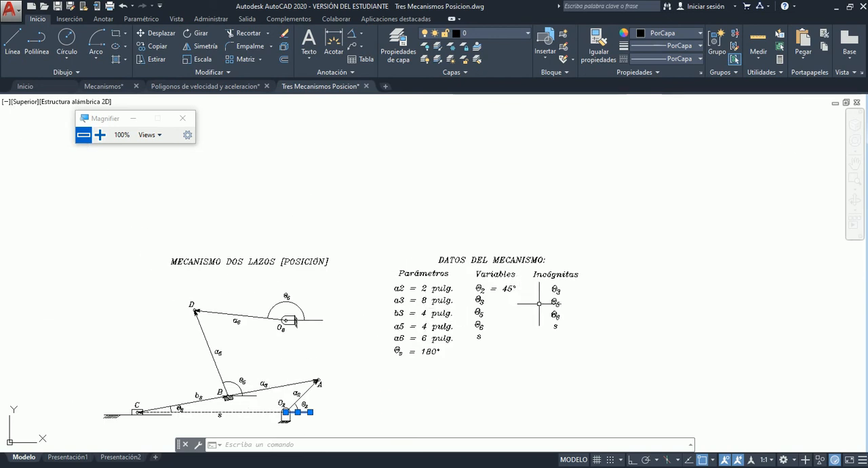
pyautogui.scroll(1, 551, 318)
pyautogui.scroll(2, 551, 319)
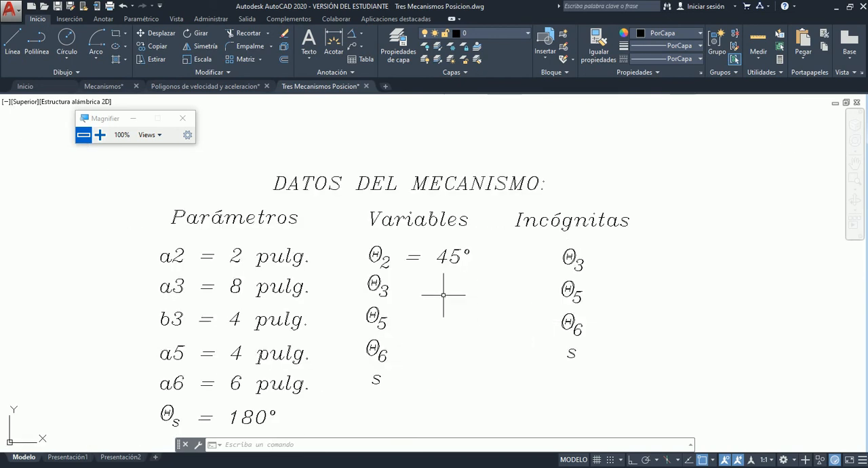
pyautogui.scroll(-4, 427, 354)
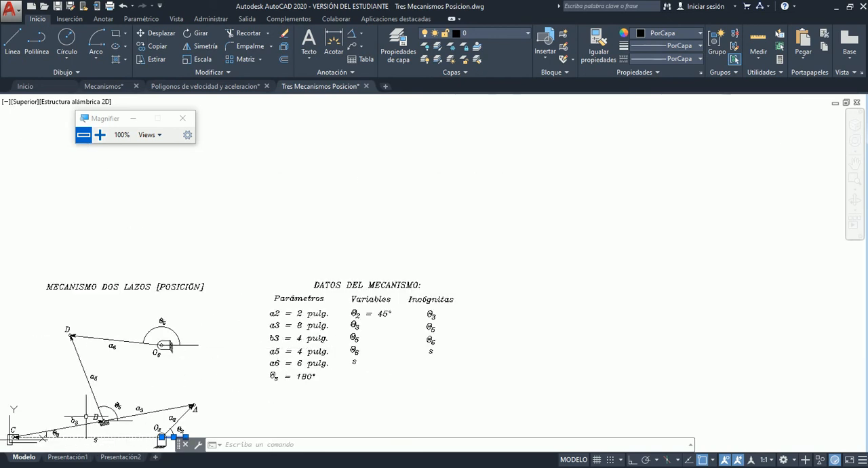
pyautogui.scroll(-2, 353, 322)
pyautogui.scroll(2, 176, 392)
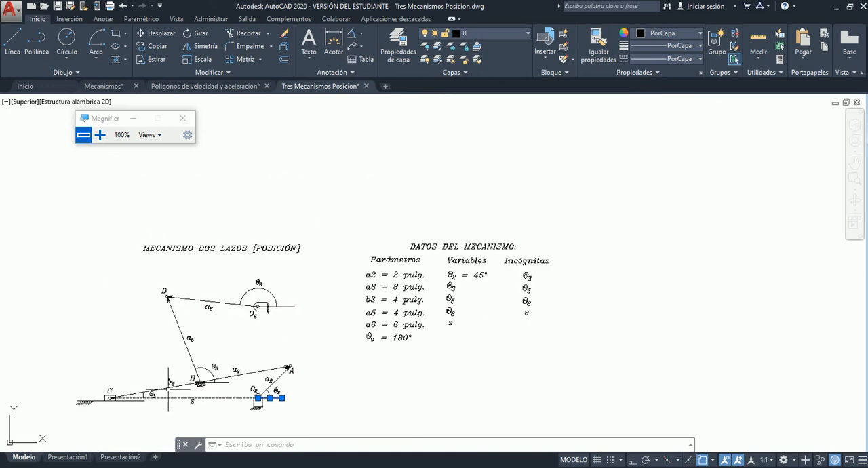
pyautogui.scroll(5, 168, 390)
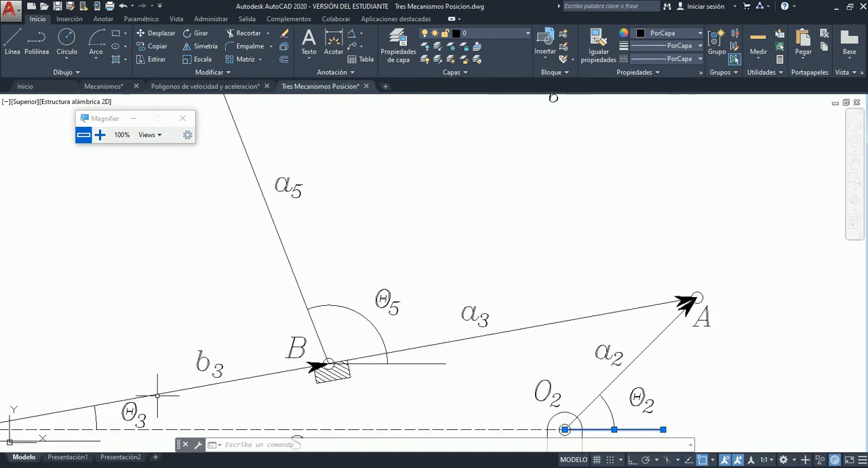
# Highlight the arrowhead of vector a5 at joint D and clear the selection.
pyautogui.scroll(-1, 396, 354)
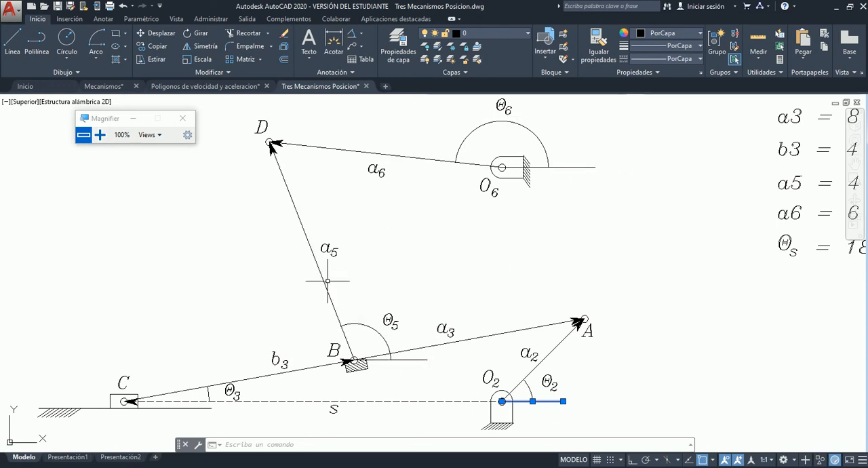
pyautogui.click(271, 145)
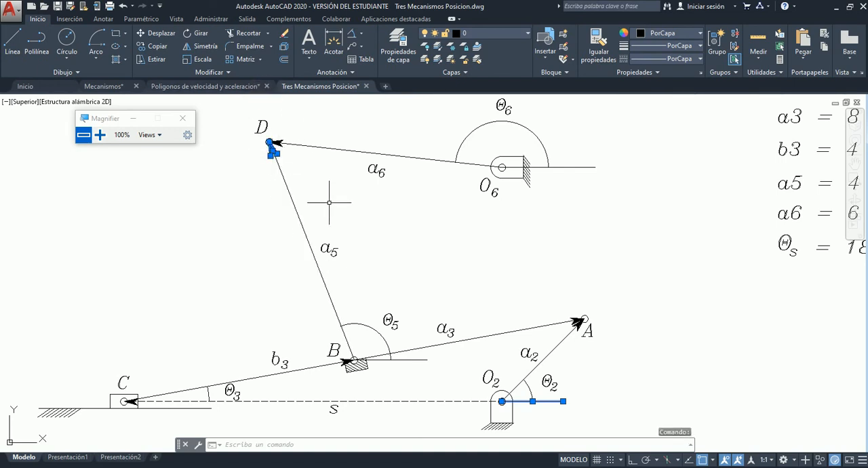
pyautogui.press('Escape')
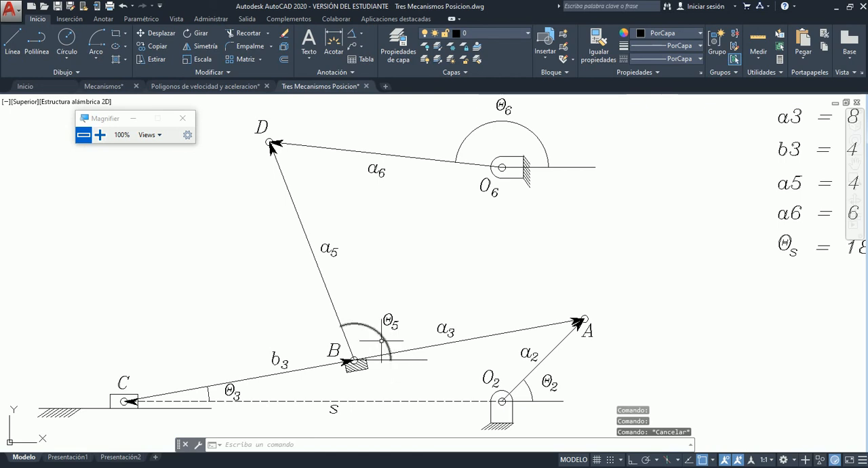
# Highlight the link running from C through B to A, inspect its ends at A and C, and clear the selection.
pyautogui.click(279, 372)
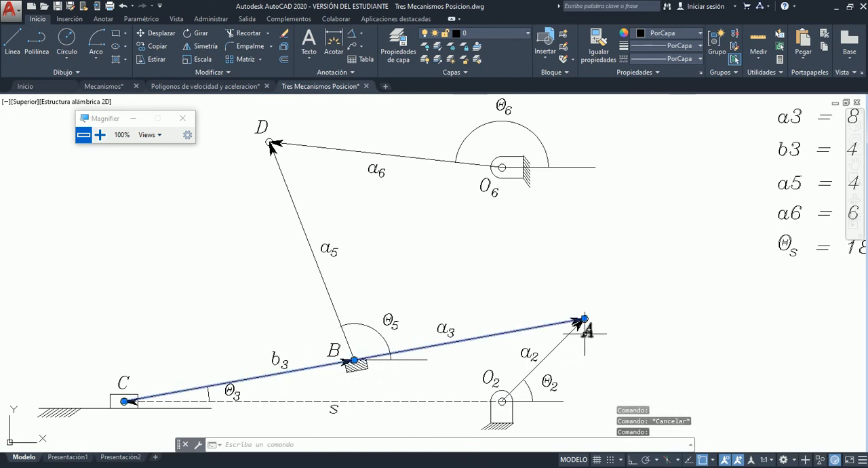
pyautogui.scroll(5, 583, 320)
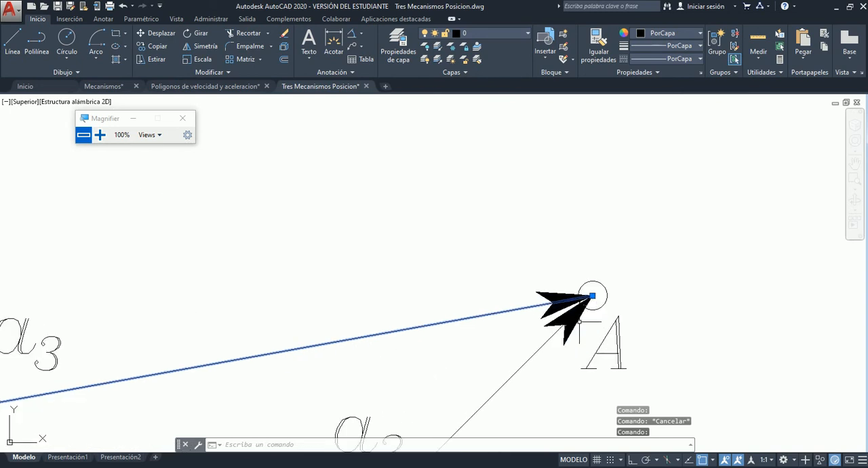
pyautogui.scroll(-3, 584, 312)
pyautogui.scroll(-2, 585, 312)
pyautogui.scroll(4, 185, 401)
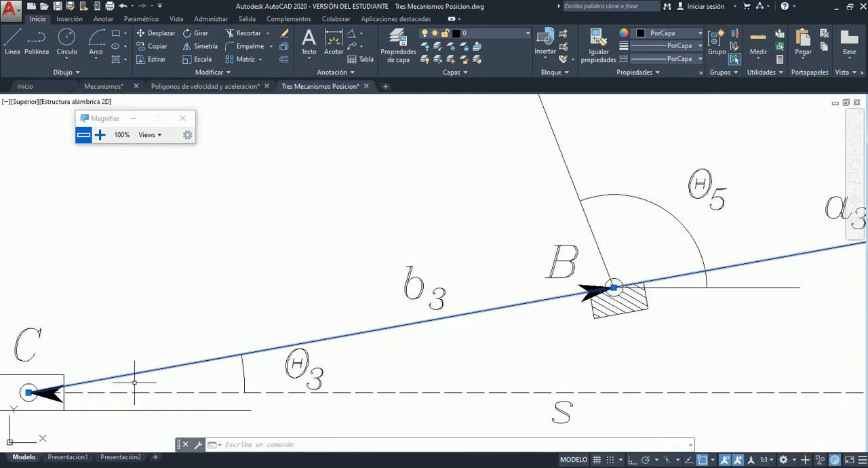
pyautogui.scroll(-5, 245, 382)
pyautogui.press('Escape')
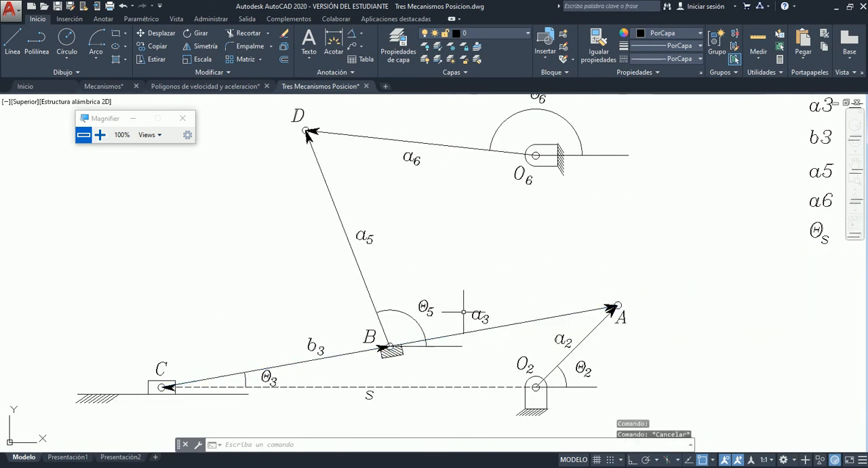
# Compare the whole two-loop mechanism with the Parámetros, Variables and Incógnitas columns of its data table.
pyautogui.scroll(-2, 498, 296)
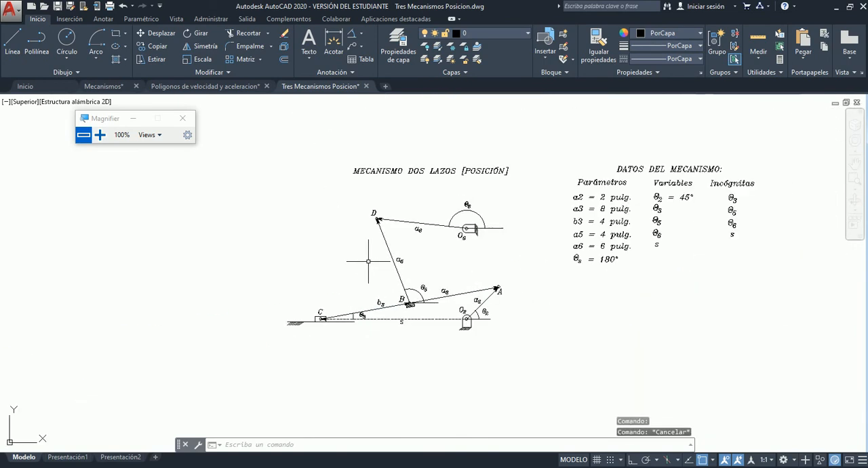
pyautogui.scroll(-2, 368, 261)
pyautogui.scroll(8, 774, 231)
pyautogui.scroll(-8, 771, 229)
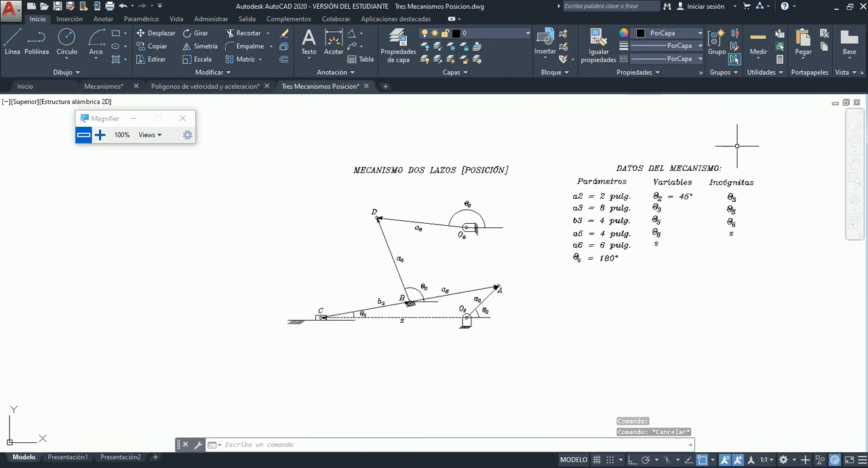
pyautogui.scroll(2, 759, 174)
pyautogui.scroll(2, 760, 174)
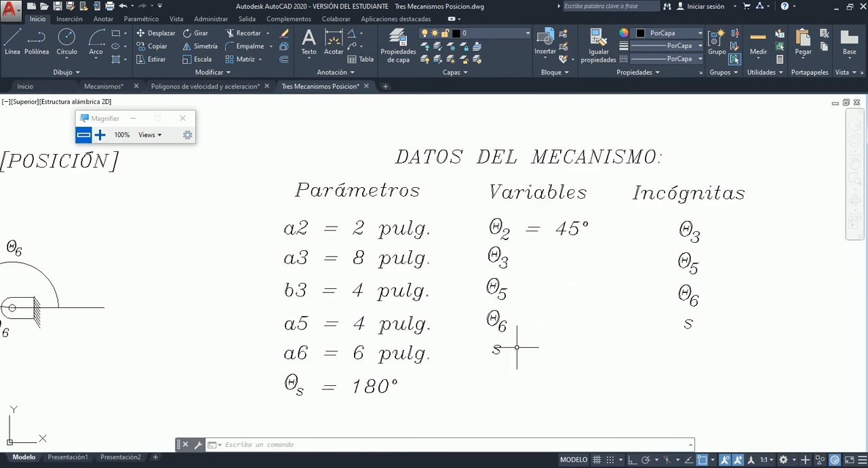
pyautogui.scroll(-2, 612, 250)
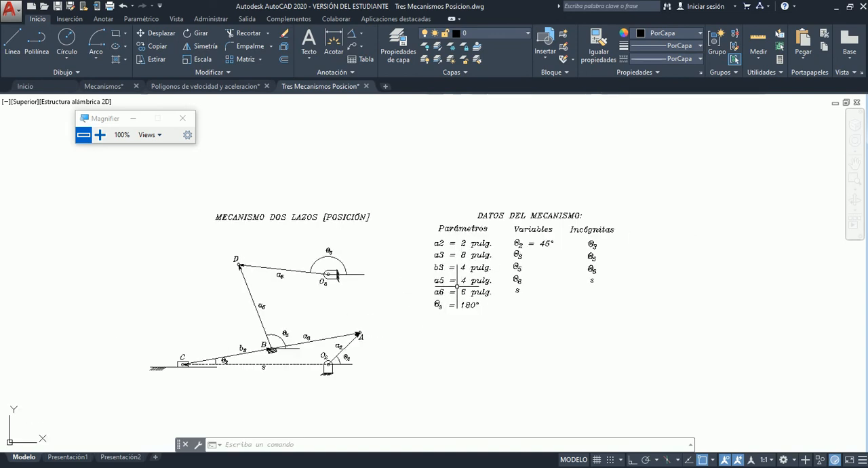
pyautogui.scroll(3, 556, 298)
pyautogui.scroll(-2, 626, 301)
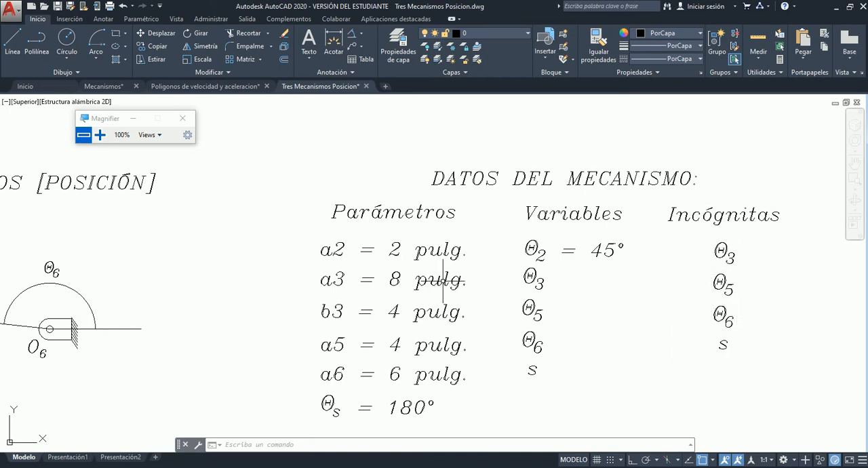
# Examine the linkage's upper vectors a5 and a6 and its lower vectors a2, a3, b3 and s.
pyautogui.scroll(-8, 603, 316)
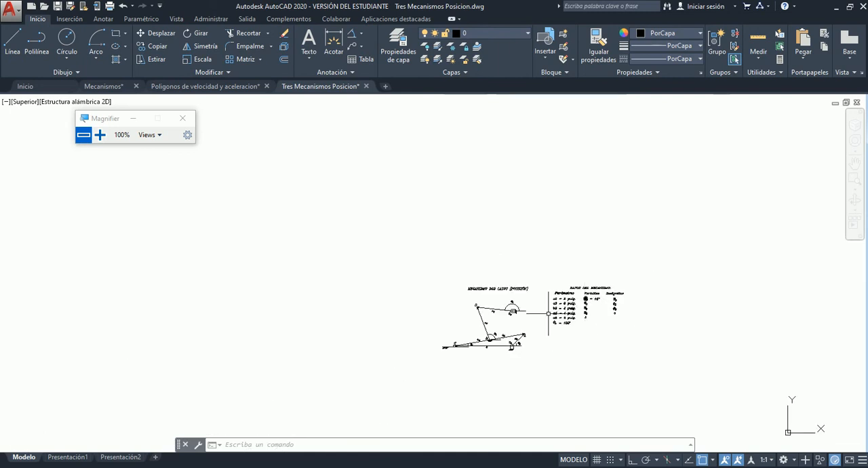
pyautogui.scroll(5, 496, 312)
pyautogui.scroll(3, 494, 320)
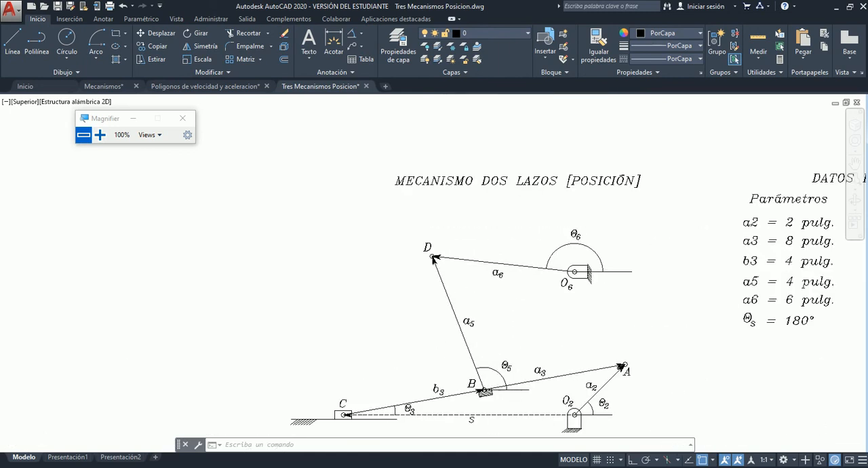
pyautogui.scroll(1, 498, 424)
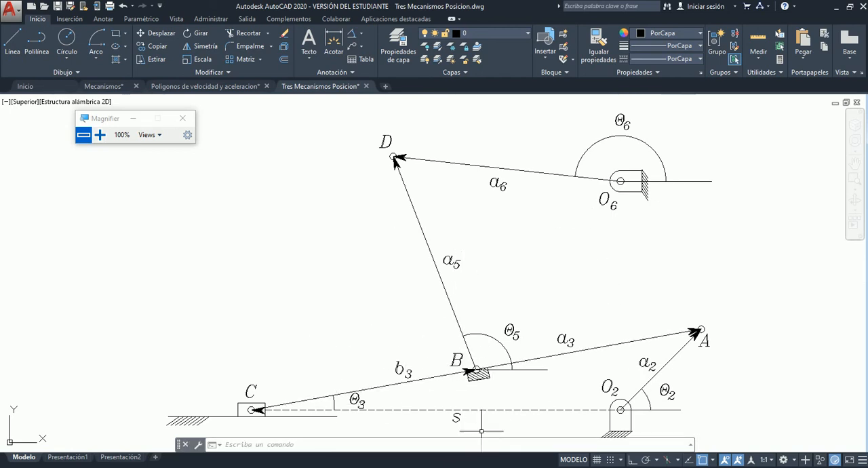
pyautogui.scroll(-3, 244, 216)
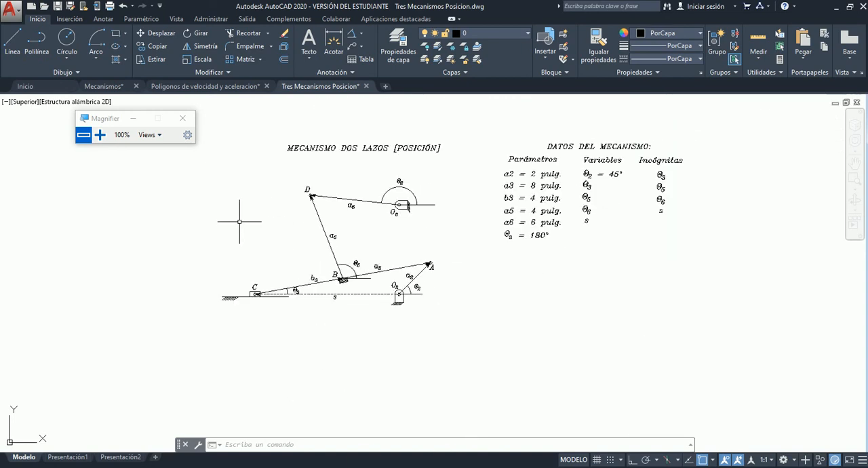
# Highlight the Incógnitas column of the data table with its four unknowns and clear the selection.
pyautogui.scroll(4, 669, 144)
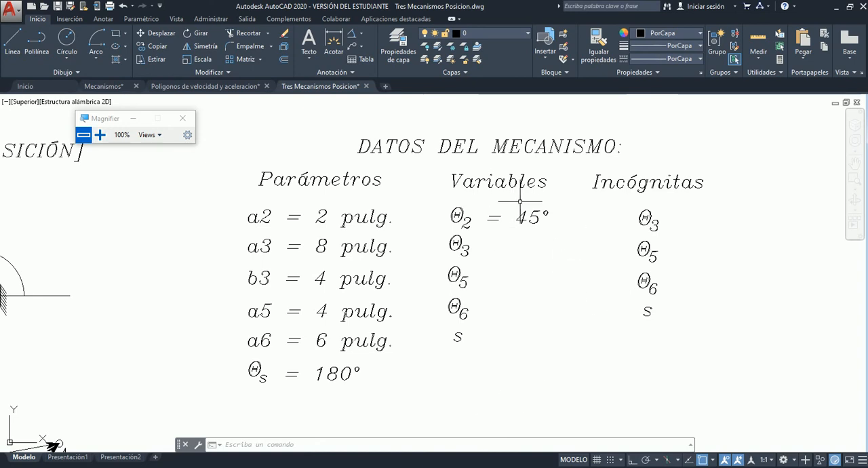
pyautogui.click(590, 164)
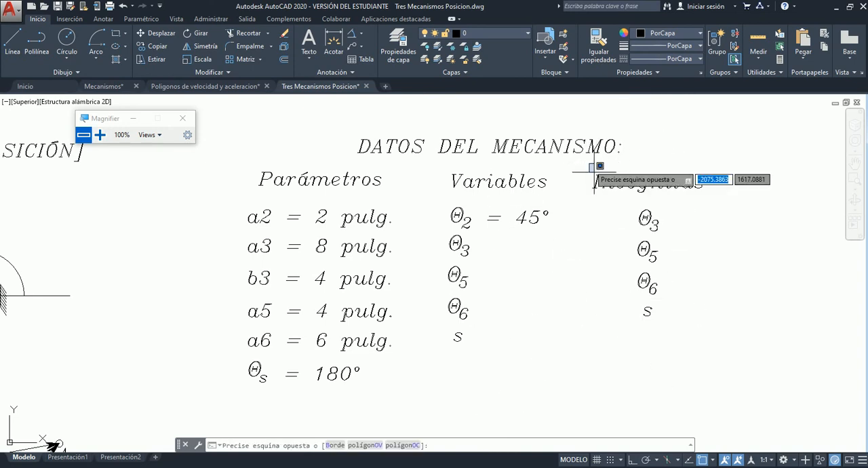
pyautogui.click(724, 333)
pyautogui.press('Escape')
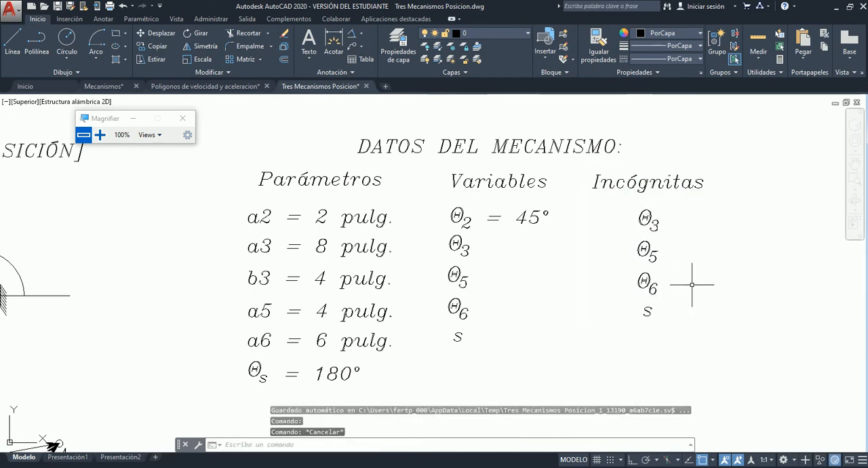
# Highlight the Variables column and its "Θ2 = 45°" entry in the data table, leaving nothing selected.
pyautogui.click(434, 163)
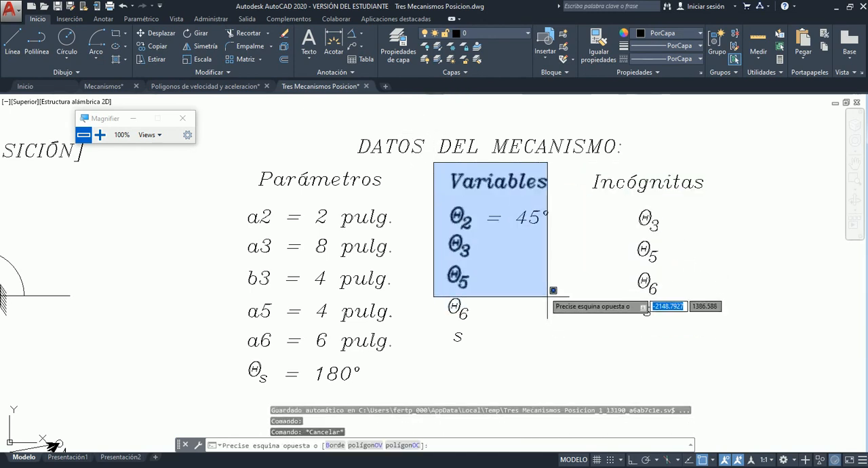
pyautogui.press('Escape')
pyautogui.click(445, 197)
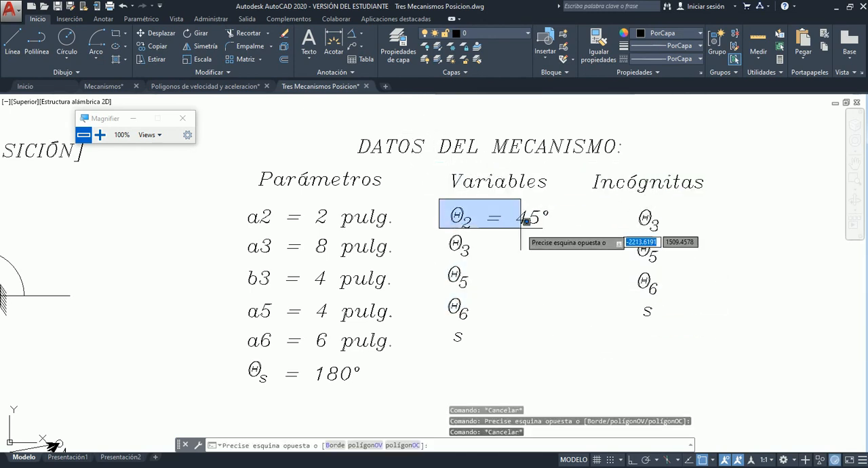
pyautogui.click(578, 235)
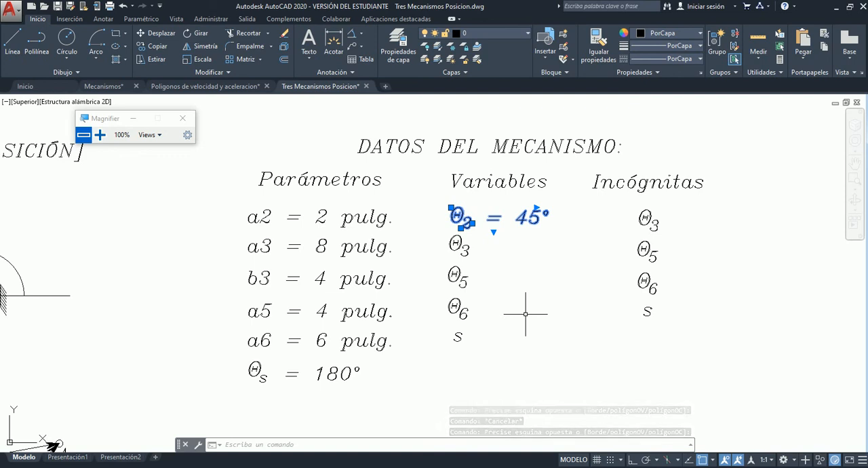
pyautogui.press('Escape')
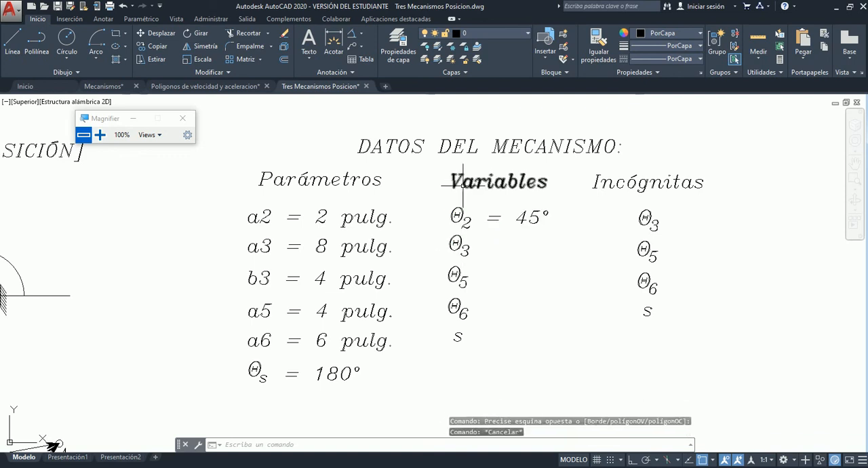
pyautogui.click(445, 196)
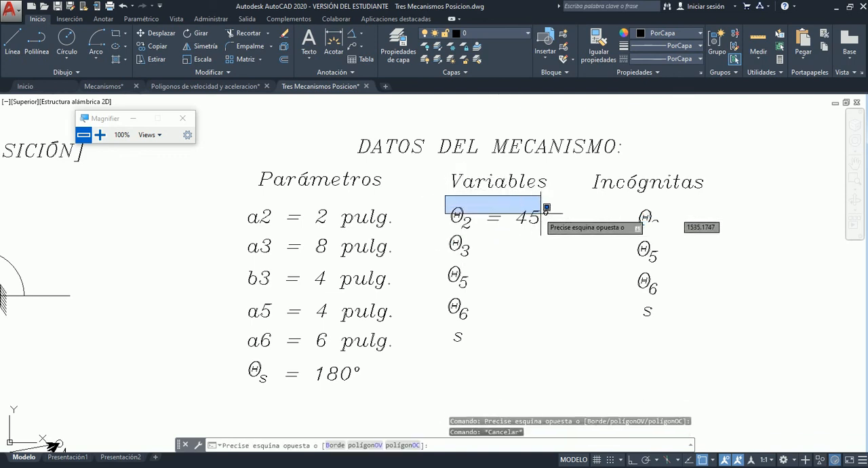
pyautogui.press('Escape')
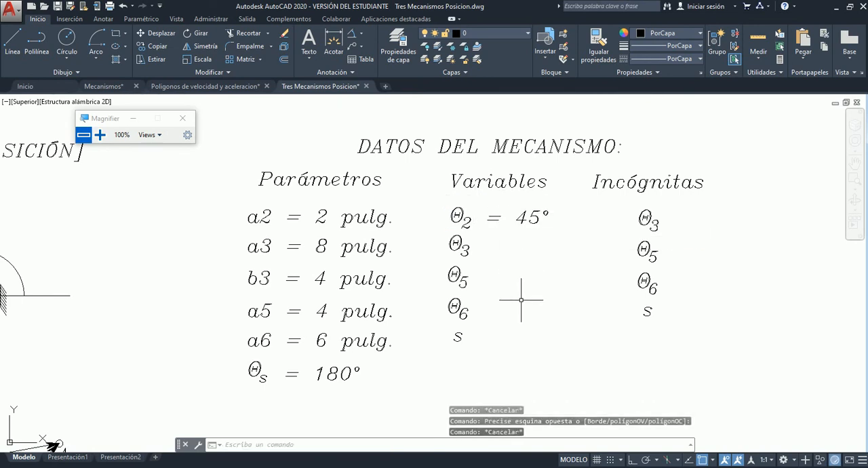
# Review the mechanism beside its data table and examine the linkage between C, D, O6, A and O2 up close.
pyautogui.scroll(-4, 602, 277)
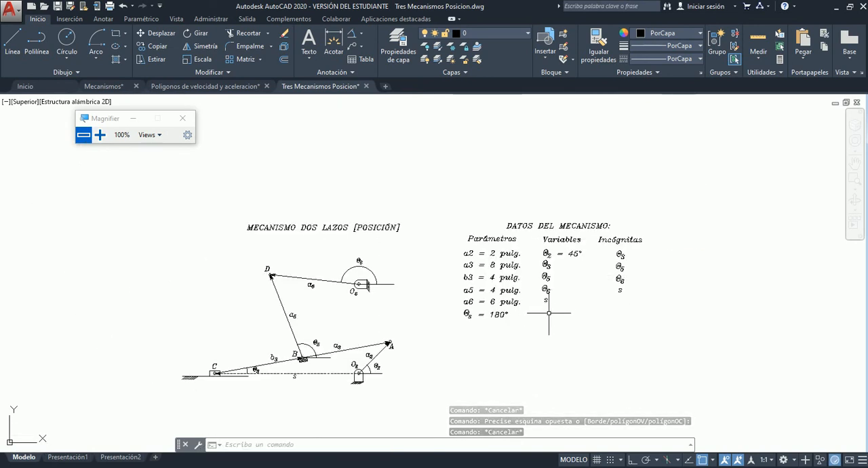
pyautogui.scroll(-3, 441, 271)
pyautogui.scroll(3, 276, 297)
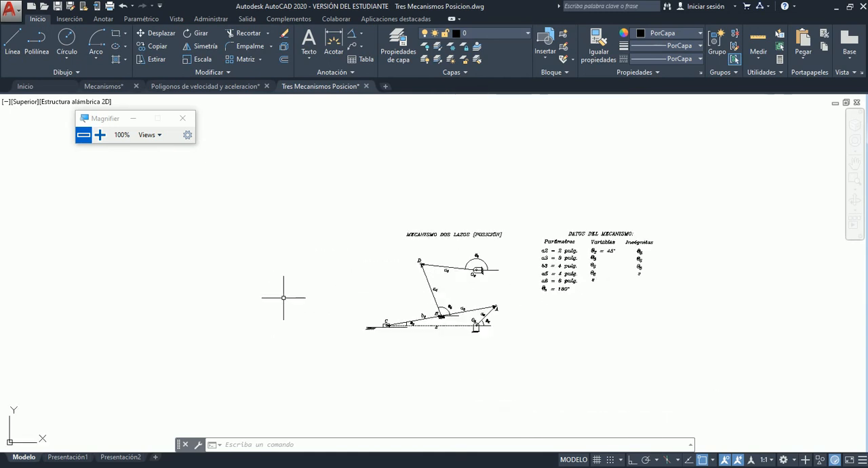
pyautogui.scroll(2, 182, 285)
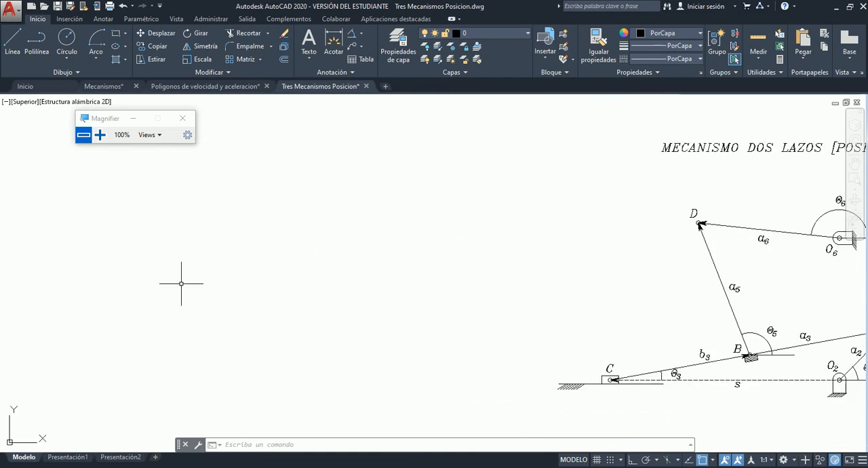
pyautogui.scroll(-2, 182, 283)
pyautogui.scroll(3, 611, 299)
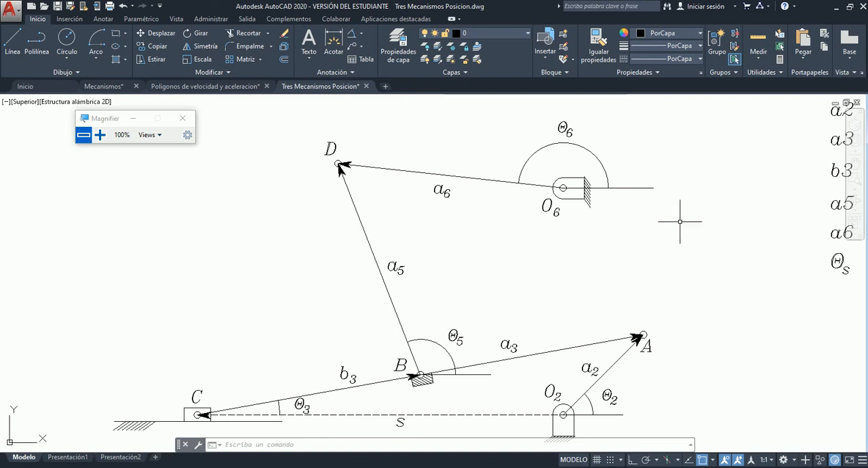
# Review the mechanism and its data table, and frame the table with free drawing space beside it.
pyautogui.scroll(-5, 694, 229)
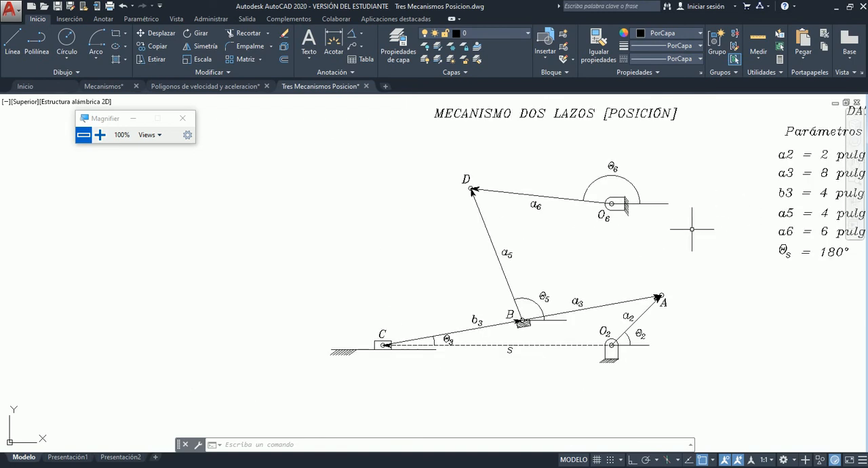
pyautogui.scroll(6, 508, 234)
pyautogui.scroll(-10, 494, 236)
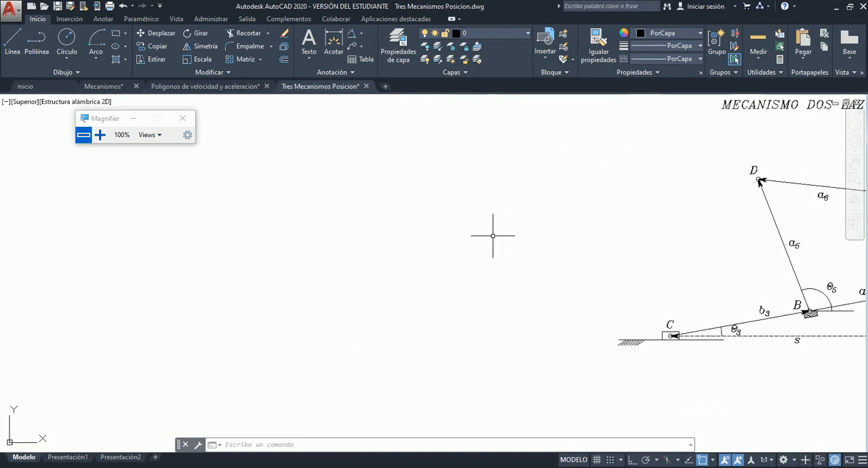
pyautogui.scroll(5, 730, 221)
pyautogui.scroll(4, 475, 229)
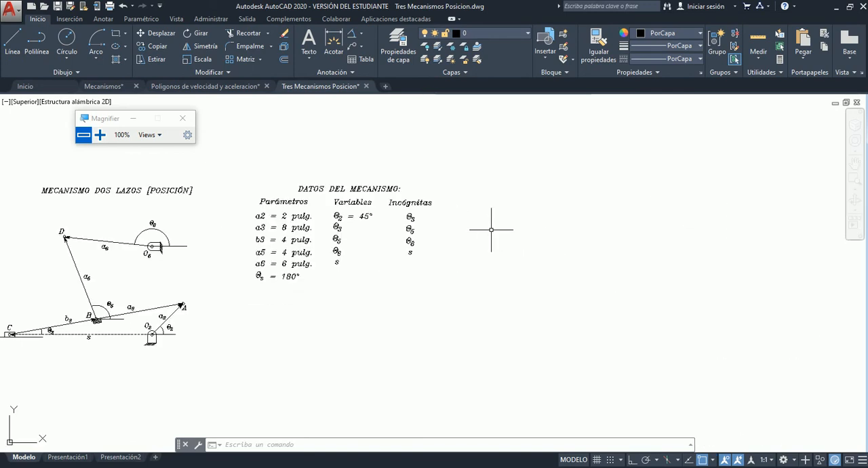
pyautogui.click(854, 183)
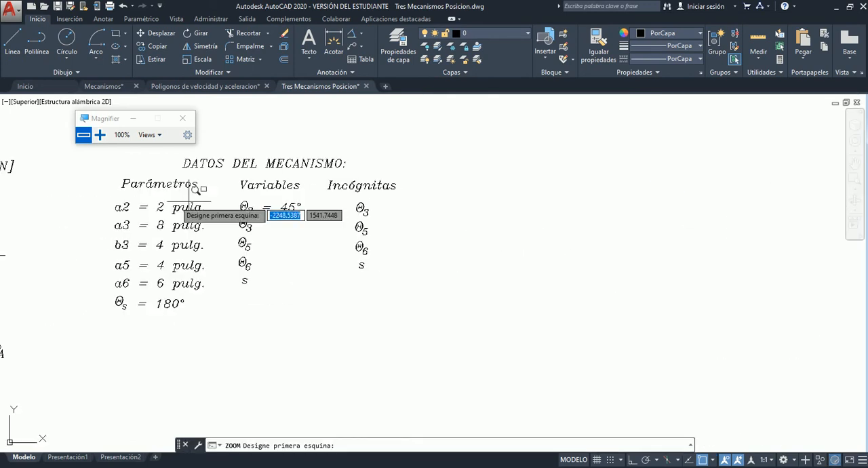
pyautogui.click(89, 148)
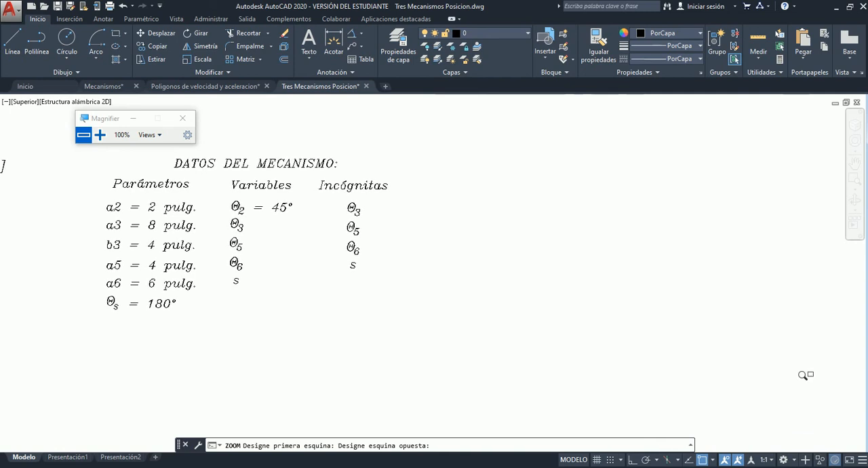
pyautogui.click(811, 405)
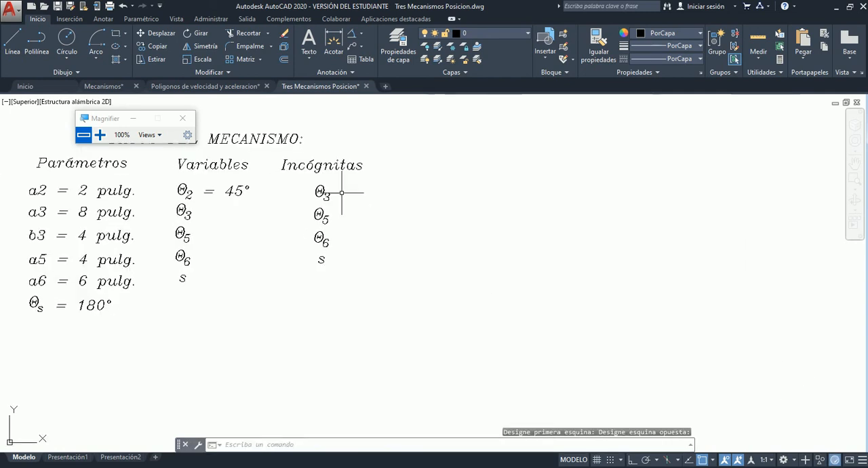
pyautogui.moveTo(111, 119); pyautogui.dragTo(746, 112)
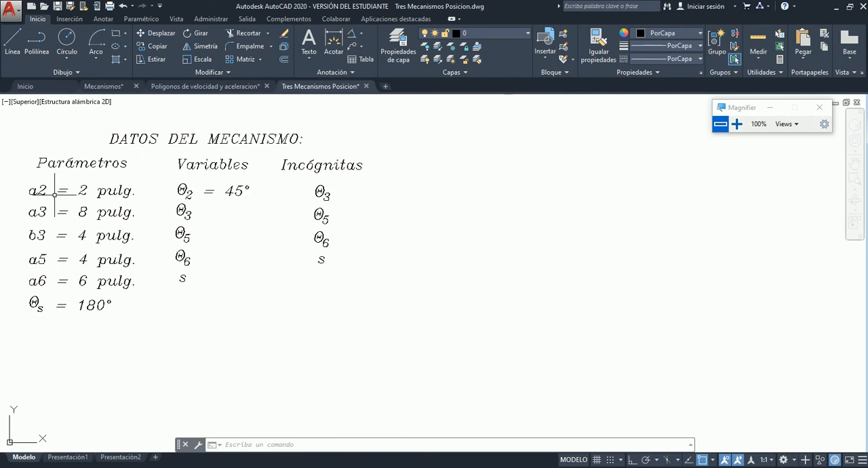
# Copy the "a2 = 2 pulg." text from the data table into the empty area beyond the Incógnitas column.
pyautogui.click(16, 40)
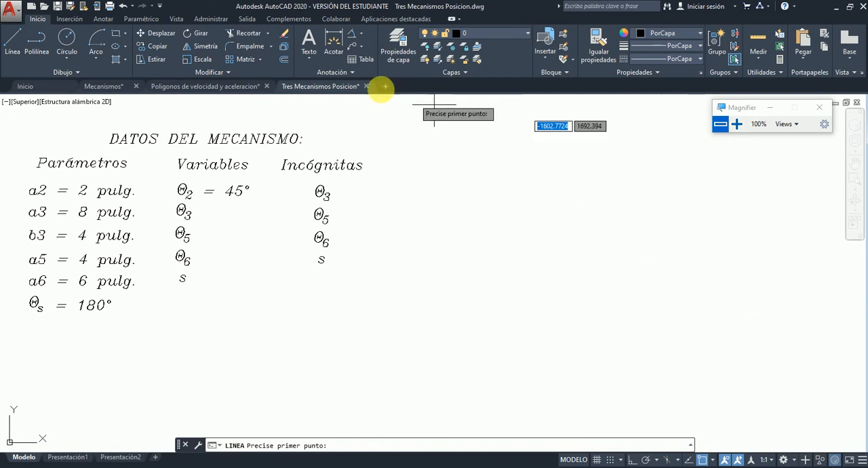
pyautogui.press('Escape')
pyautogui.click(88, 195)
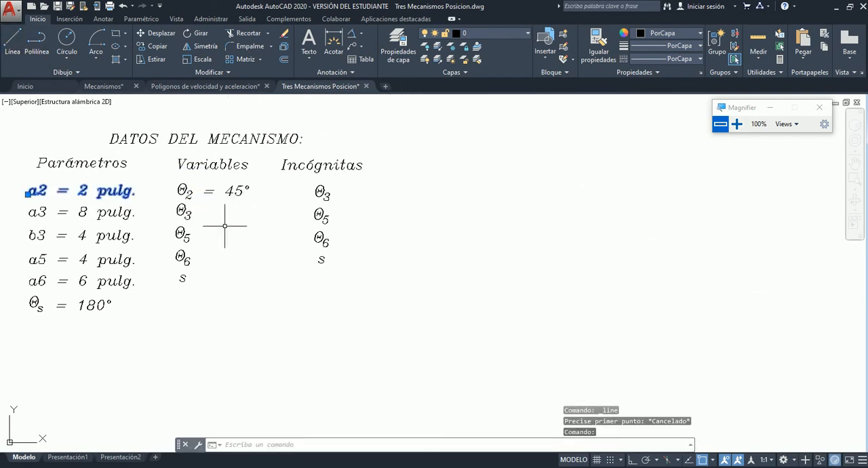
pyautogui.hotkey('ctrl', 'c')
pyautogui.hotkey('ctrl', 'v')
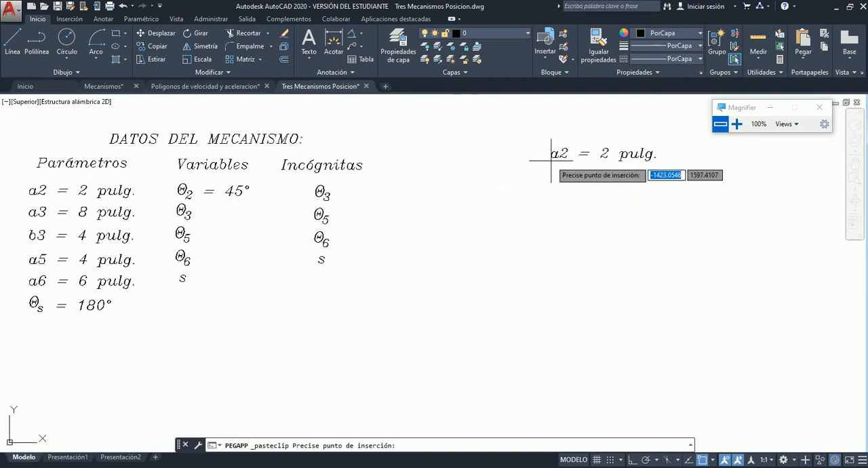
pyautogui.click(557, 122)
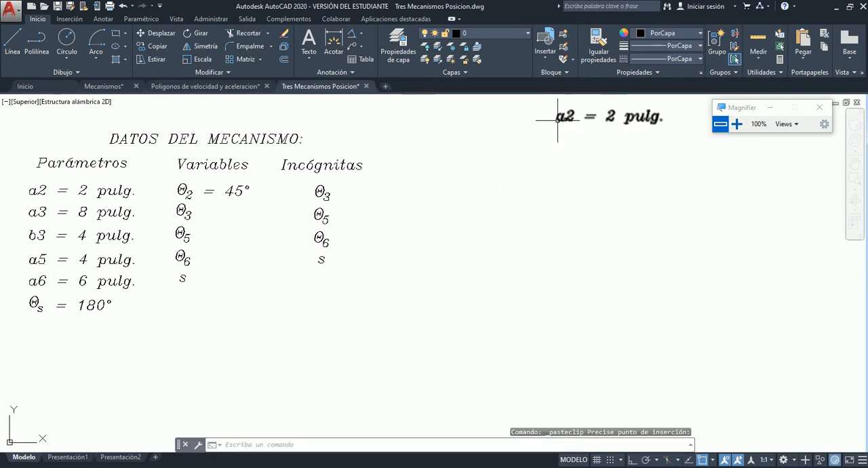
# Change the copied text to the scale note "1 pulg. = 100 u.l." and finish text editing.
pyautogui.doubleClick(560, 119)
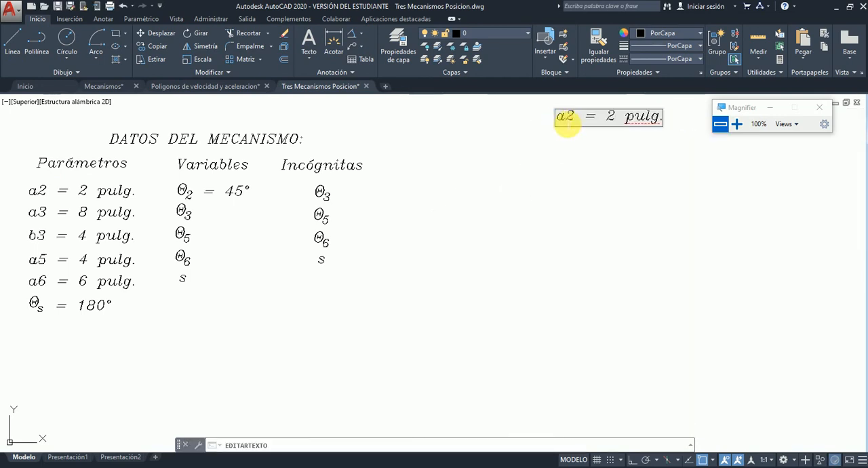
pyautogui.moveTo(564, 125); pyautogui.dragTo(664, 121)
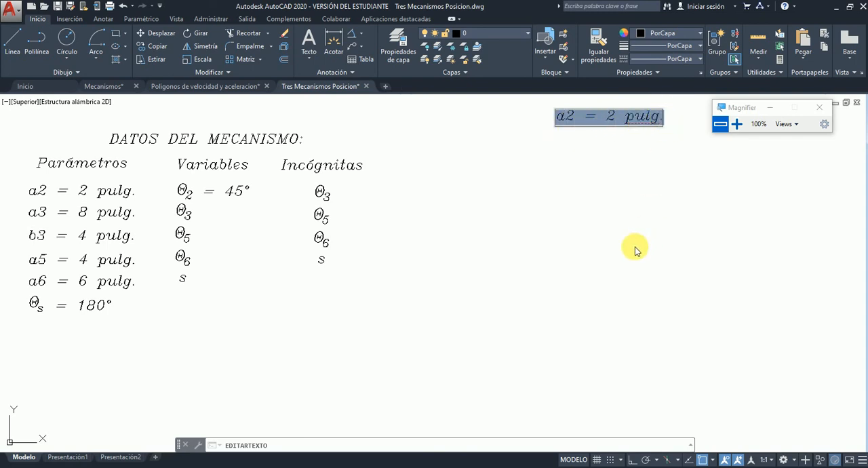
pyautogui.write('7')
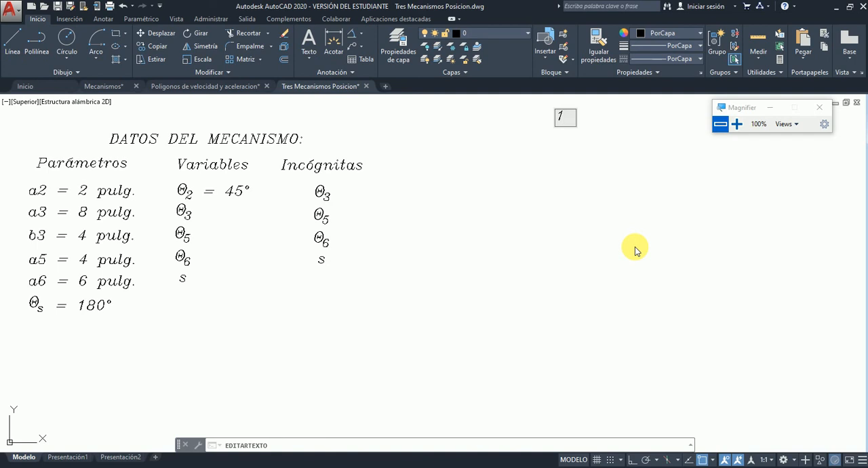
pyautogui.write(' pulg. = 100 i/')
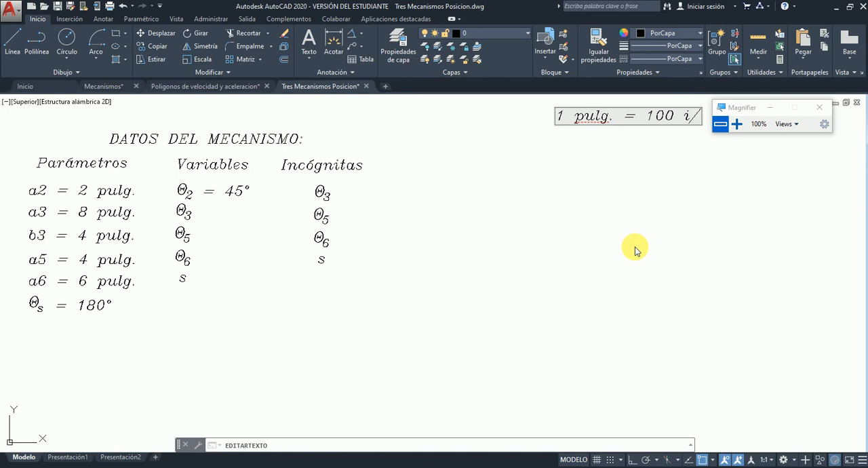
pyautogui.press('BackSpace')
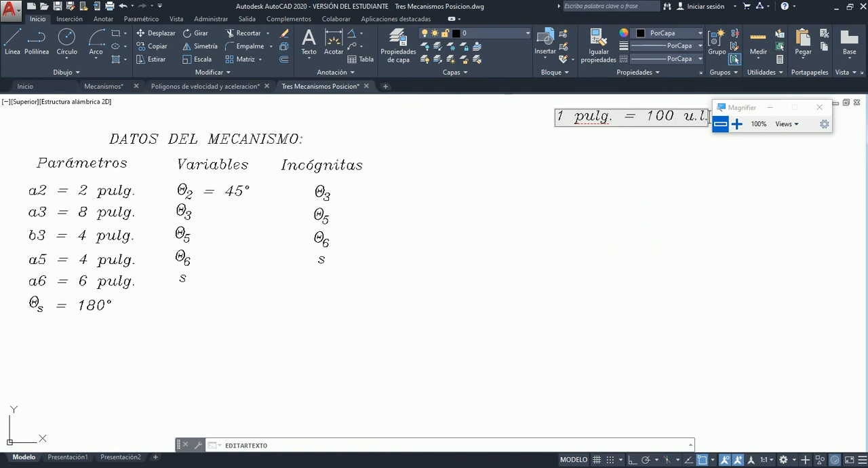
pyautogui.click(652, 177)
pyautogui.moveTo(738, 105); pyautogui.dragTo(765, 105)
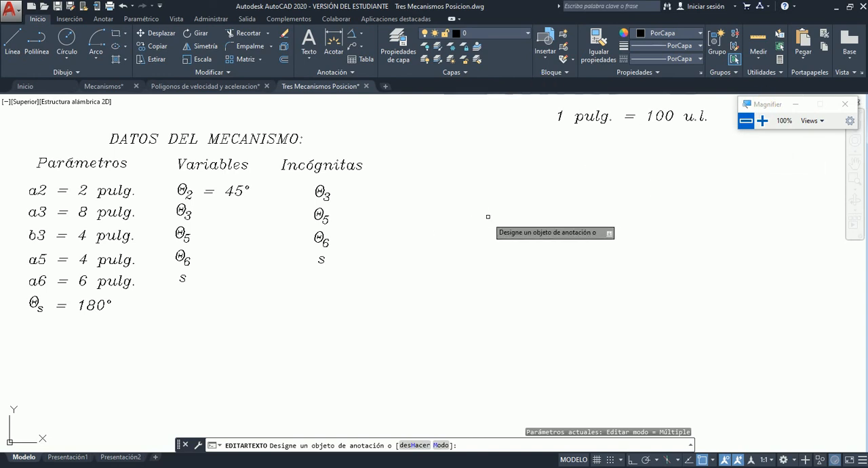
pyautogui.press('Escape')
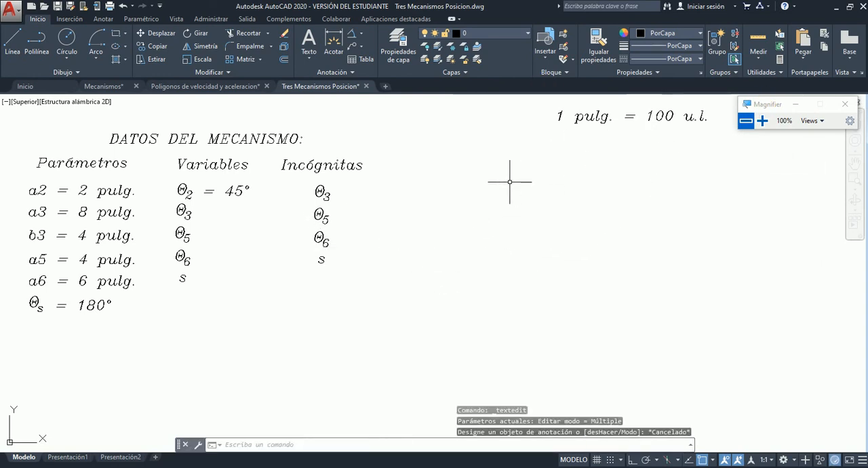
# Draw link a2 as a line 200 units long at 45° in the empty space below the scale note.
pyautogui.click(12, 41)
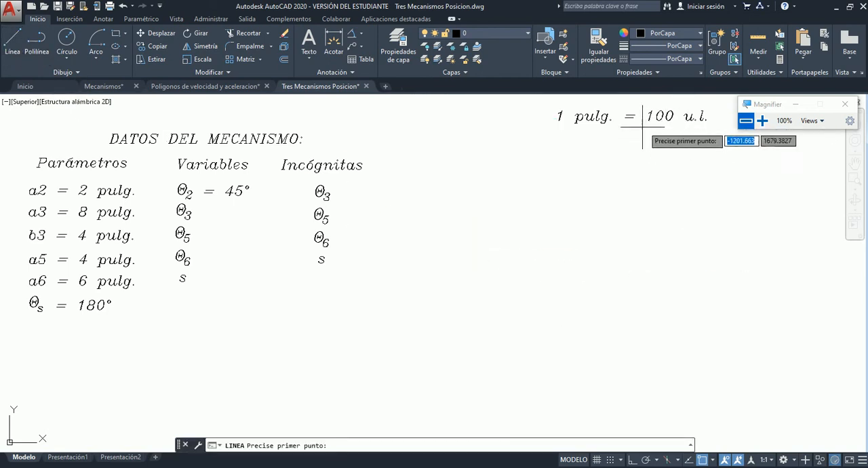
pyautogui.click(686, 310)
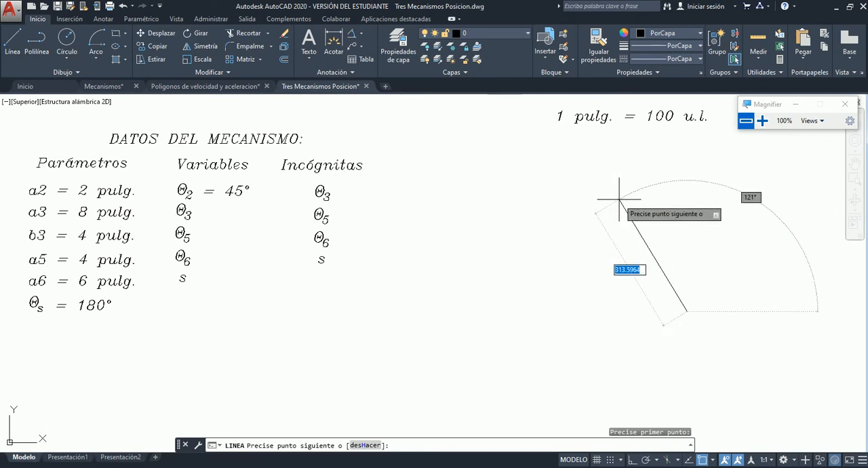
pyautogui.write('200')
pyautogui.press('Tab')
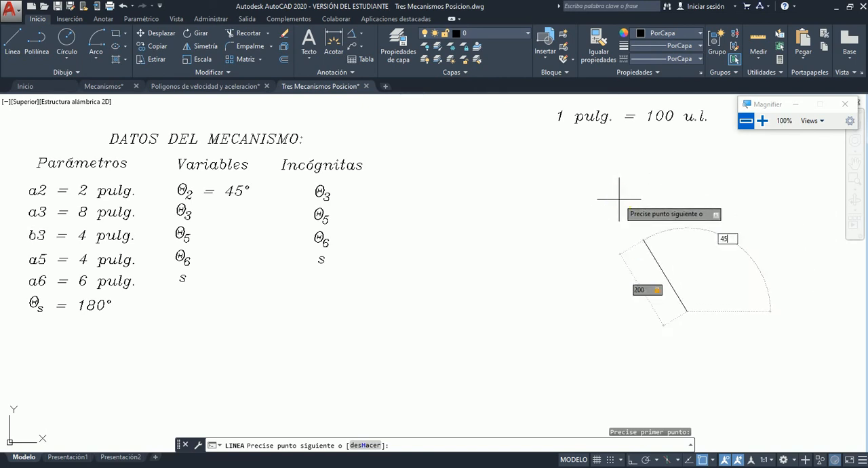
pyautogui.write('45')
pyautogui.press('Return')
pyautogui.press('Escape')
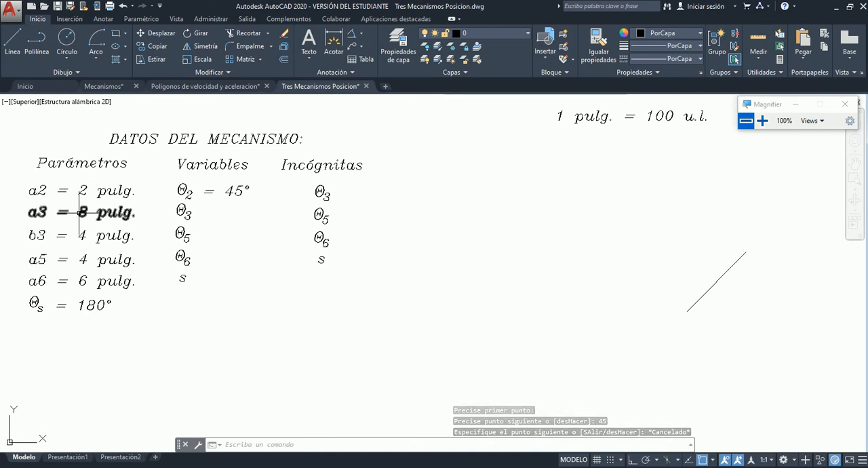
pyautogui.rightClick(85, 219)
pyautogui.press('Escape')
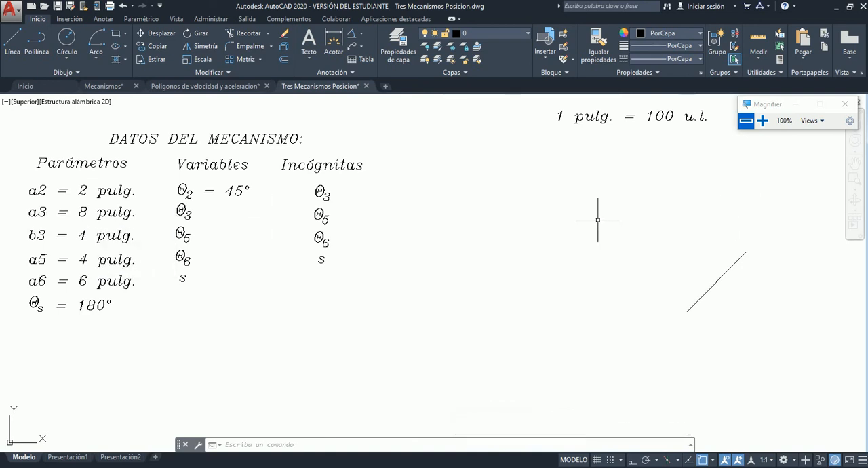
# Draw a circle of radius 800 centred on the upper end of the 45° line, representing the reach of link a3.
pyautogui.scroll(-4, 598, 220)
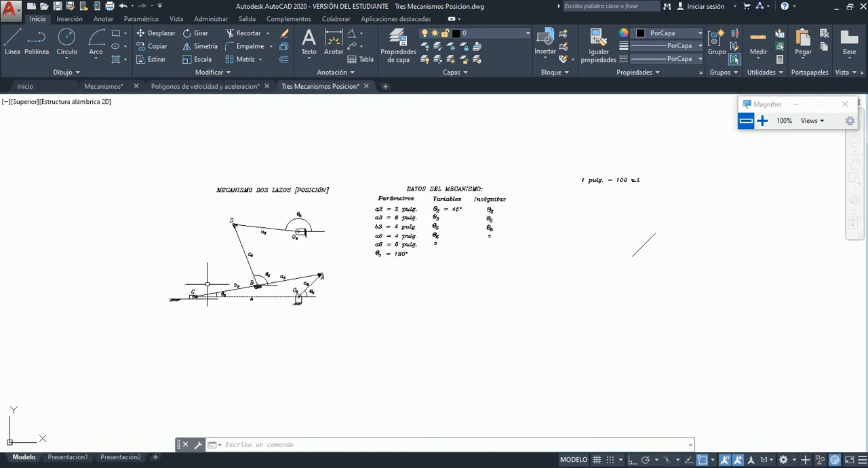
pyautogui.scroll(5, 207, 284)
pyautogui.scroll(-2, 207, 284)
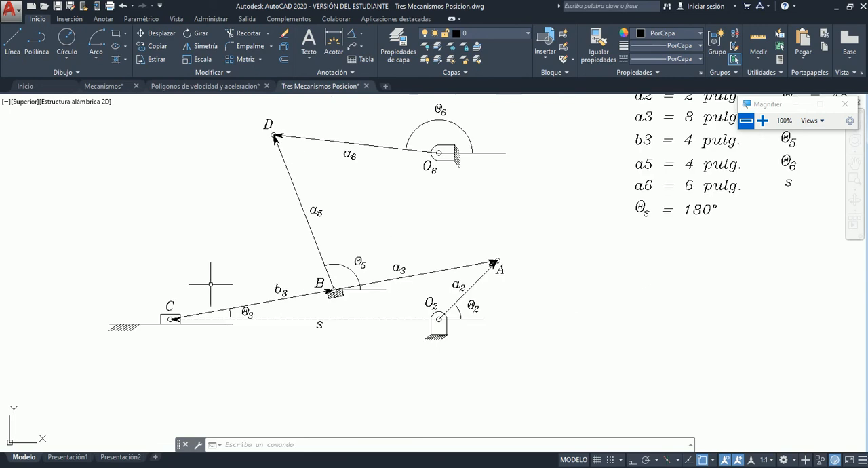
pyautogui.scroll(-2, 211, 284)
pyautogui.scroll(-2, 537, 270)
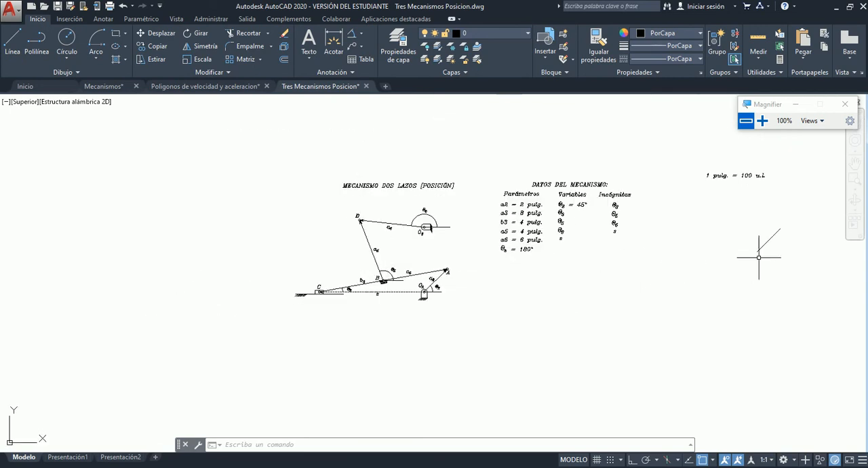
pyautogui.scroll(4, 792, 219)
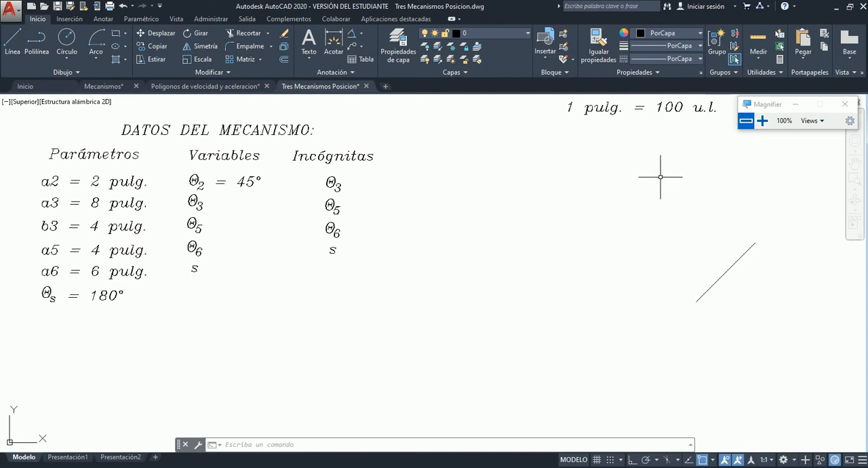
pyautogui.click(66, 39)
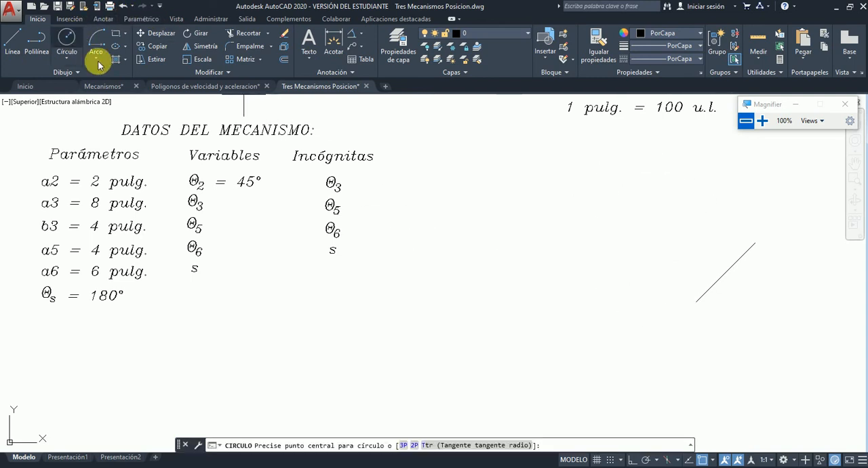
pyautogui.click(755, 243)
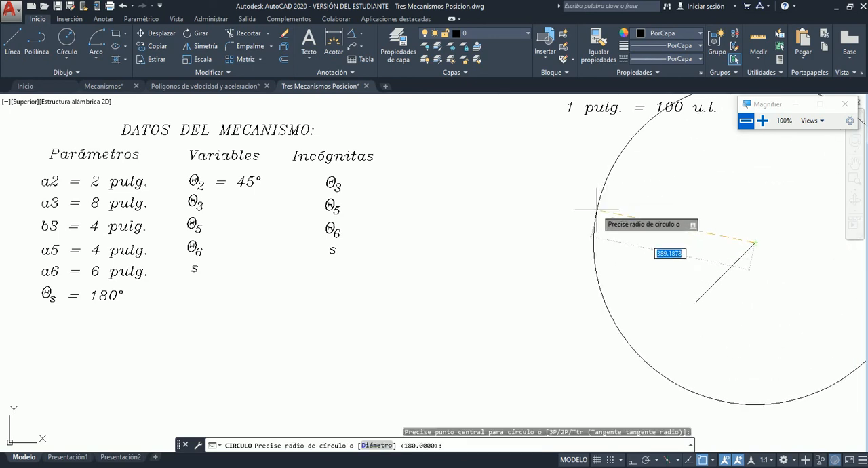
pyautogui.write('800')
pyautogui.press('Return')
# Compare the new circle and 45° line with link a3, slider C and vector s in the mechanism diagram.
pyautogui.scroll(-8, 436, 215)
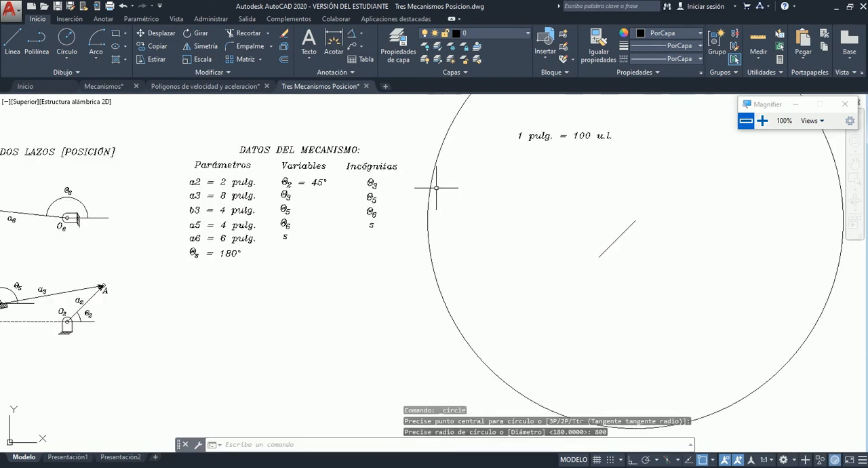
pyautogui.scroll(4, 502, 146)
pyautogui.scroll(-3, 502, 152)
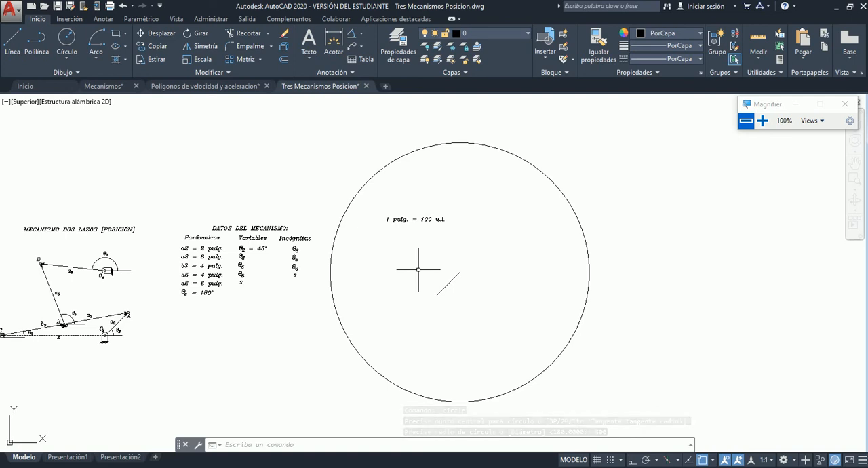
pyautogui.scroll(4, 349, 288)
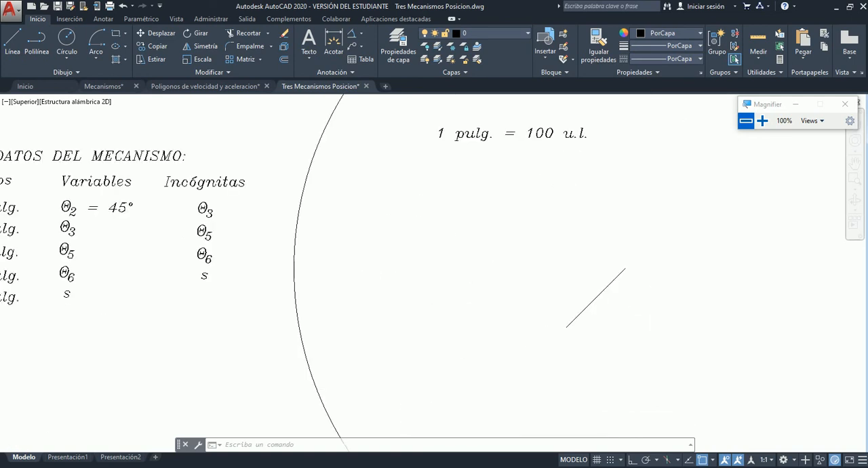
pyautogui.scroll(-2, 441, 258)
pyautogui.scroll(3, 318, 251)
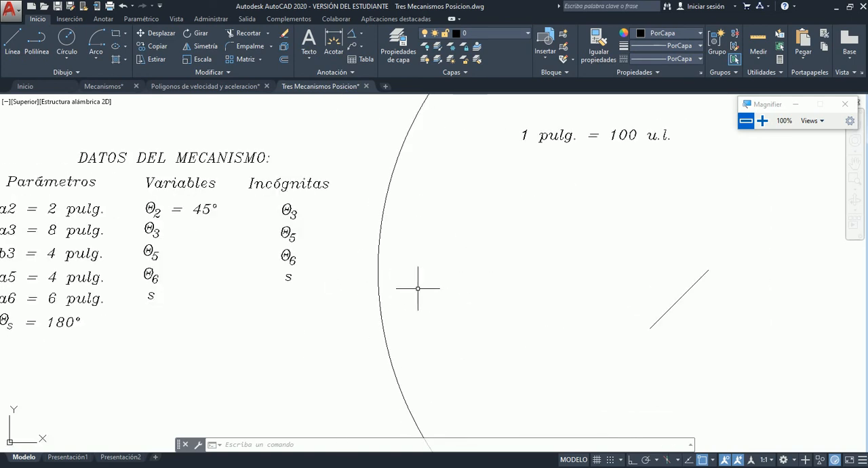
pyautogui.scroll(-2, 553, 265)
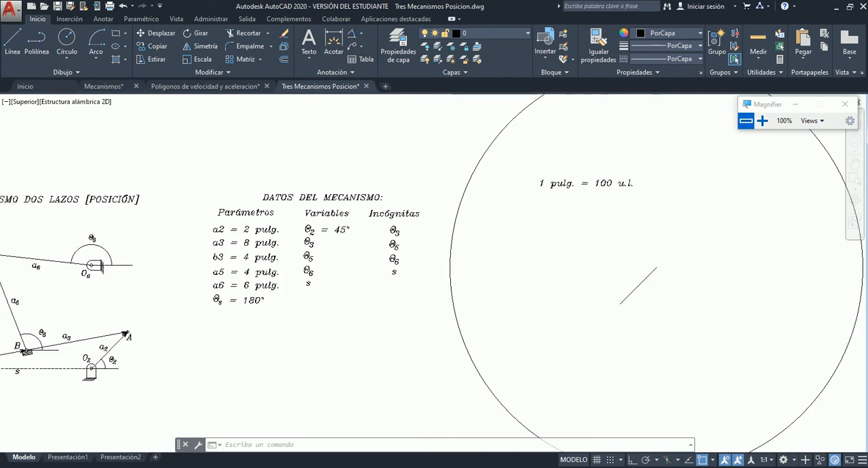
pyautogui.scroll(2, 566, 261)
pyautogui.scroll(-4, 436, 262)
pyautogui.scroll(3, 156, 304)
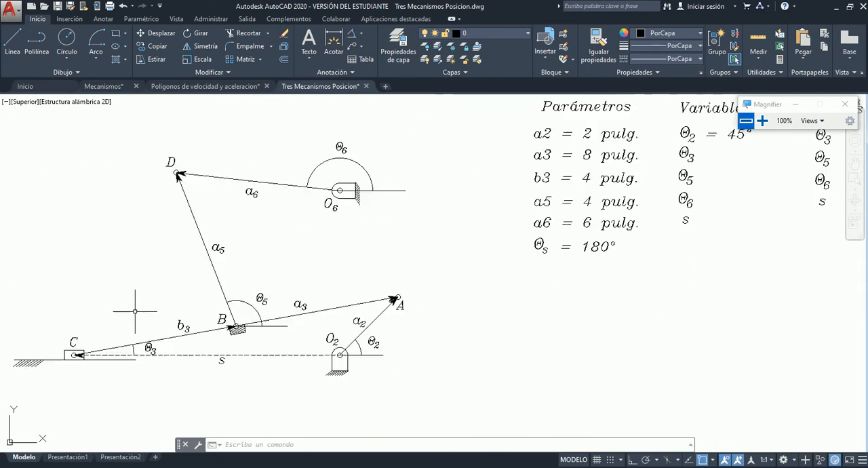
# Draw a horizontal line at 180° from the lower end of link a2 to beyond the circle, along the direction of vector s.
pyautogui.scroll(2, 135, 311)
pyautogui.scroll(-2, 135, 312)
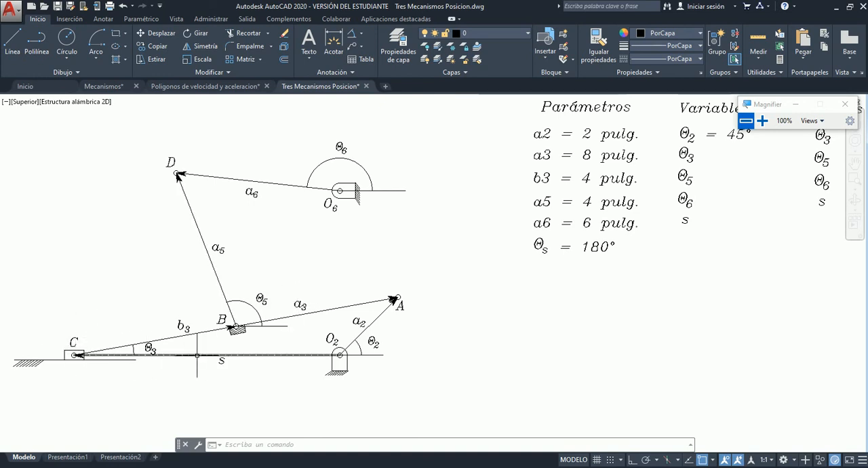
pyautogui.scroll(-5, 155, 291)
pyautogui.scroll(5, 332, 279)
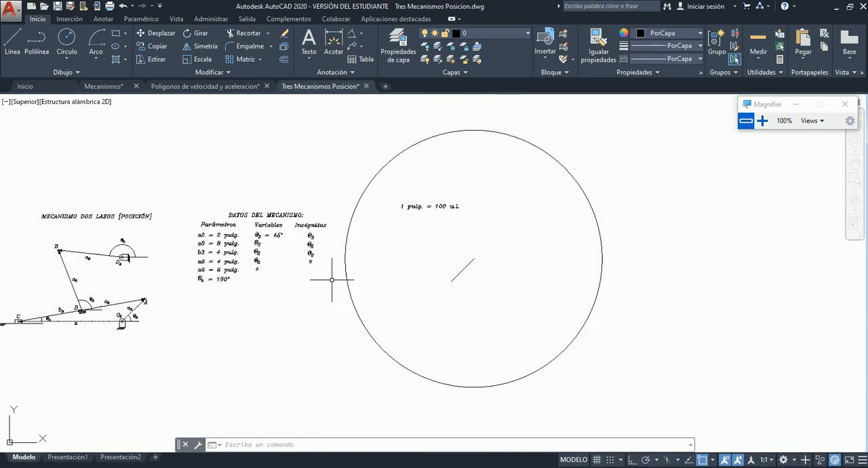
pyautogui.scroll(-2, 426, 279)
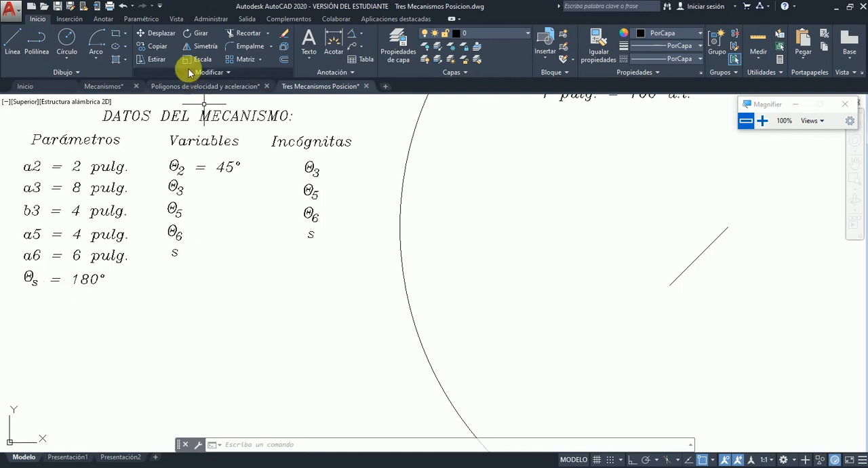
pyautogui.click(670, 284)
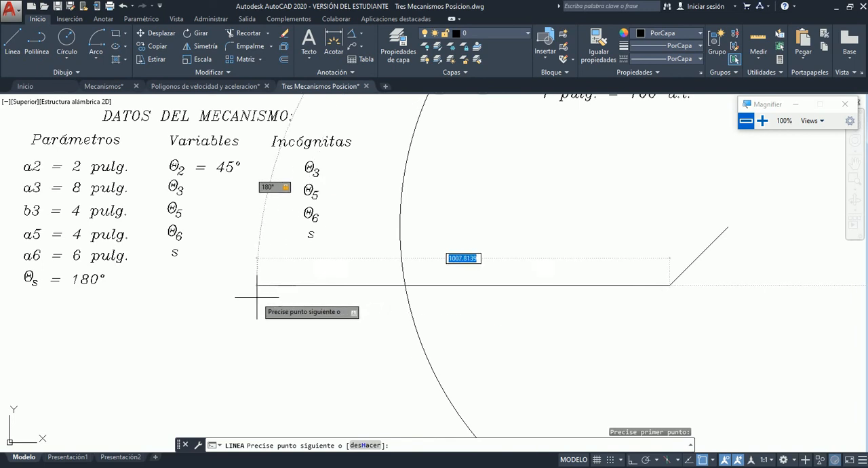
pyautogui.click(308, 284)
pyautogui.press('Escape')
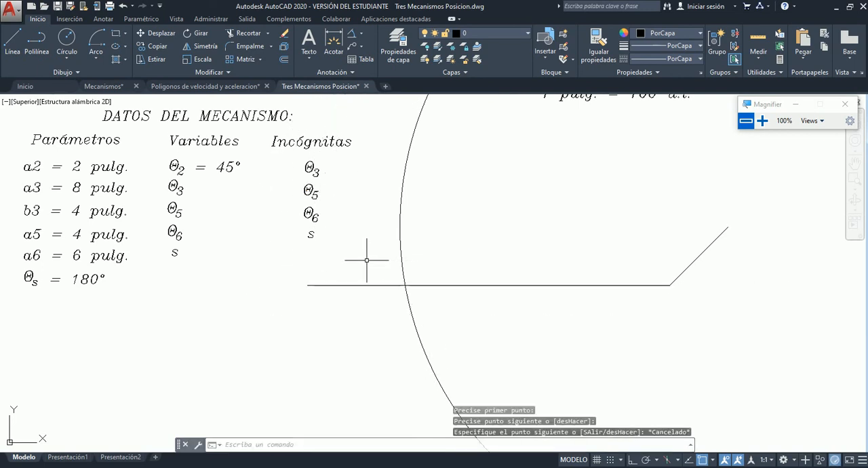
# Draw link a3 as a line from the intersection of the circle and horizontal line to the upper end of link a2.
pyautogui.scroll(-5, 366, 260)
pyautogui.scroll(6, 365, 259)
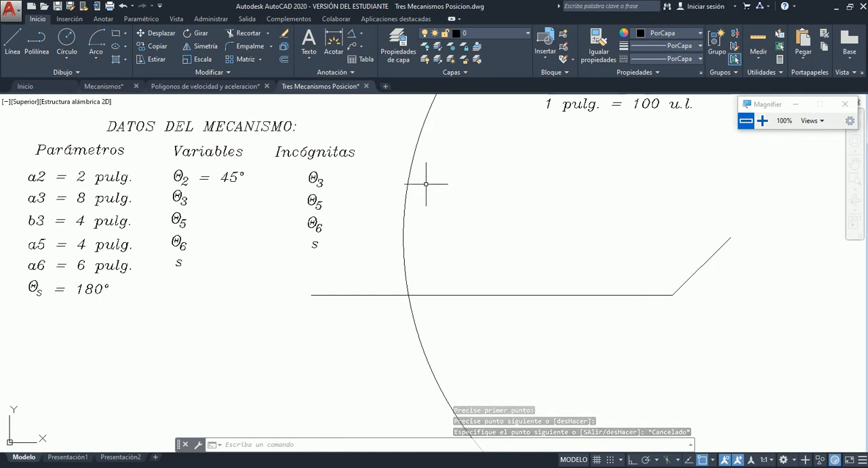
pyautogui.click(12, 42)
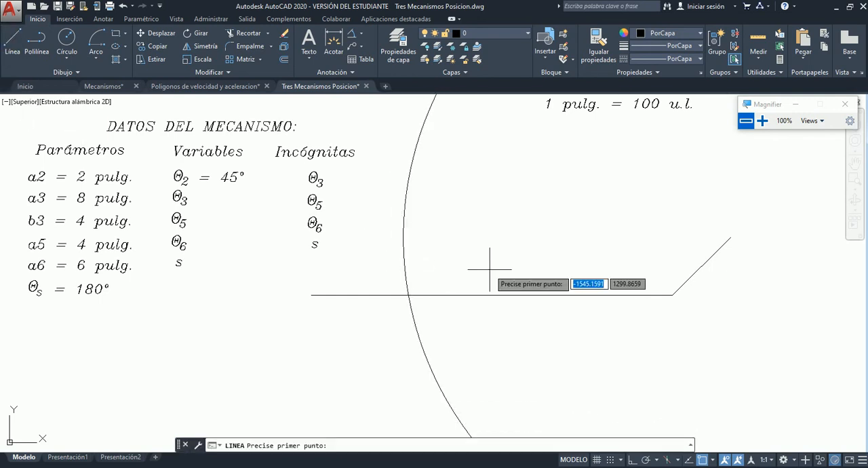
pyautogui.click(409, 295)
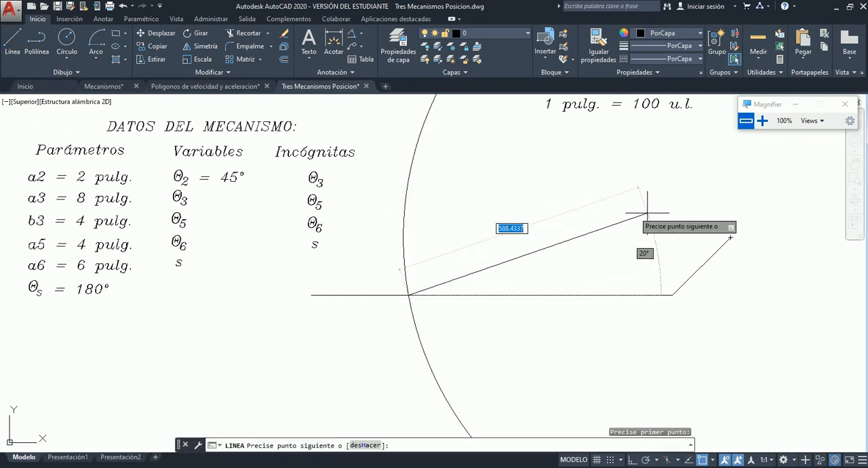
pyautogui.click(730, 237)
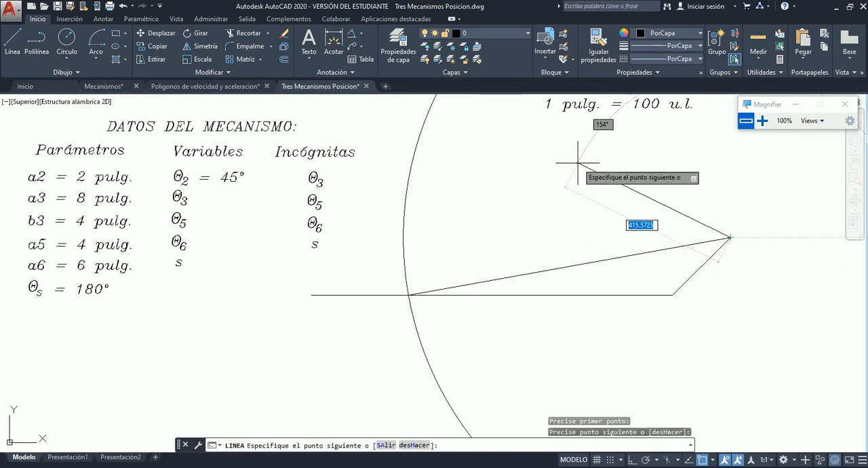
pyautogui.press('Escape')
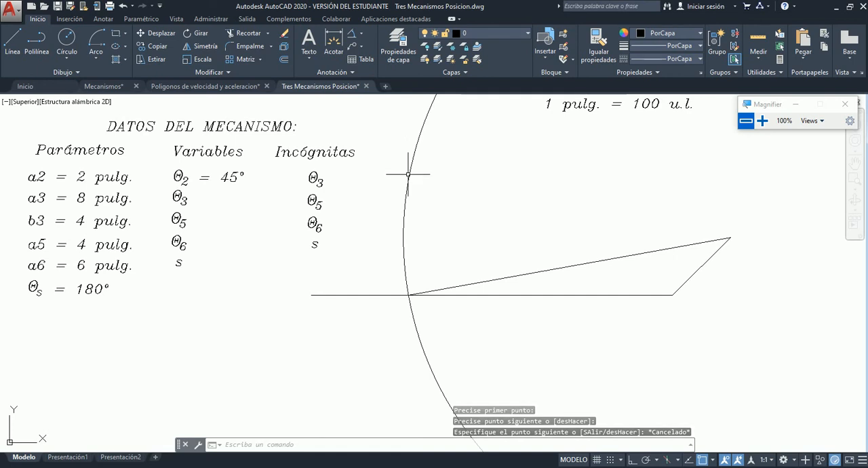
# Trim the part of the horizontal line outside the circle and erase the construction circle.
pyautogui.click(238, 37)
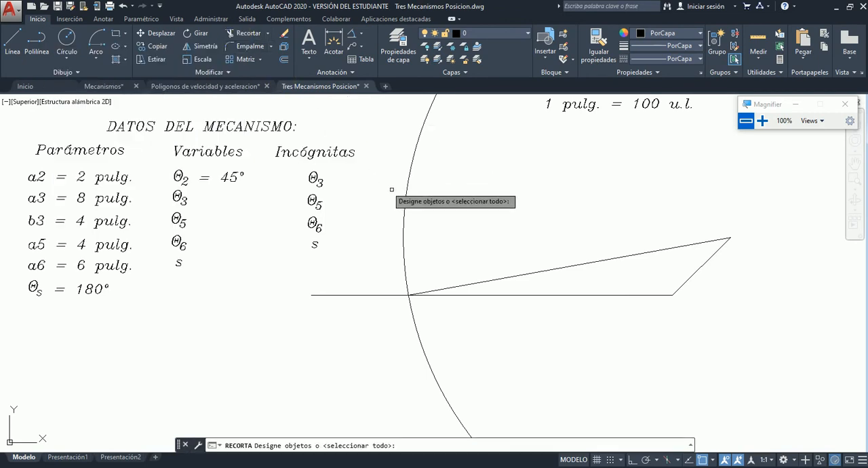
pyautogui.click(406, 228)
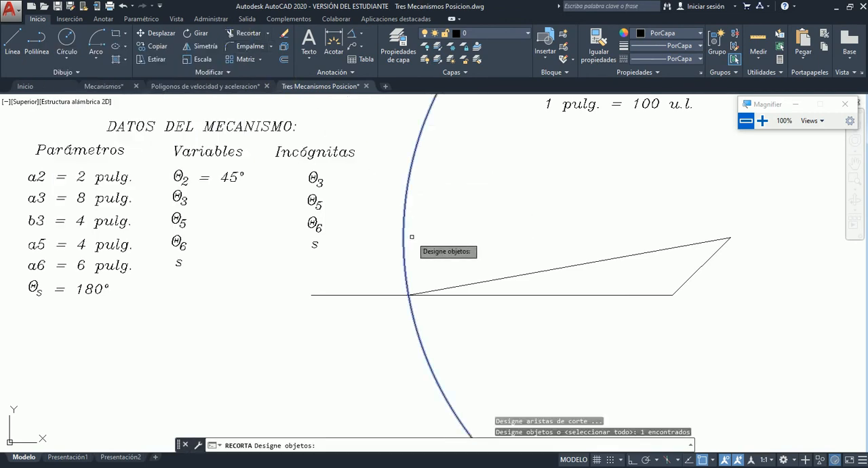
pyautogui.press('Return')
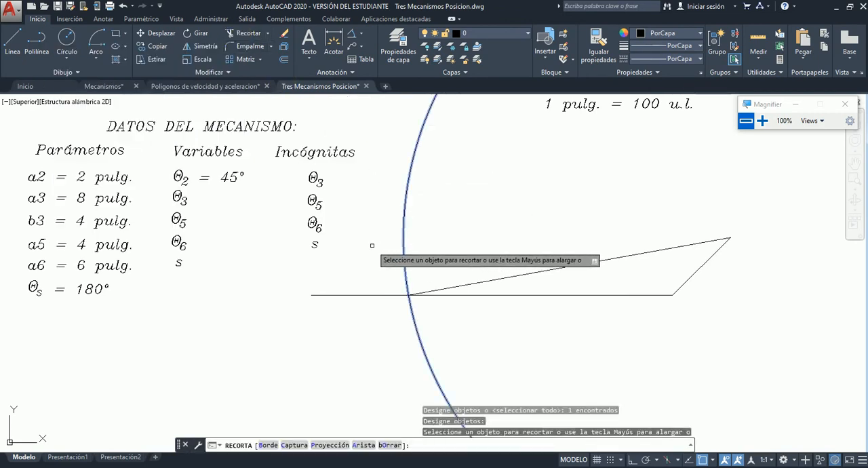
pyautogui.click(371, 294)
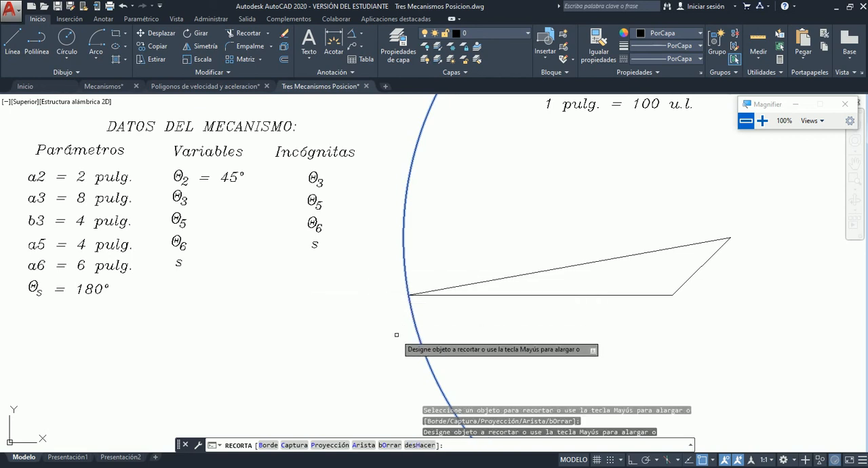
pyautogui.press('Escape')
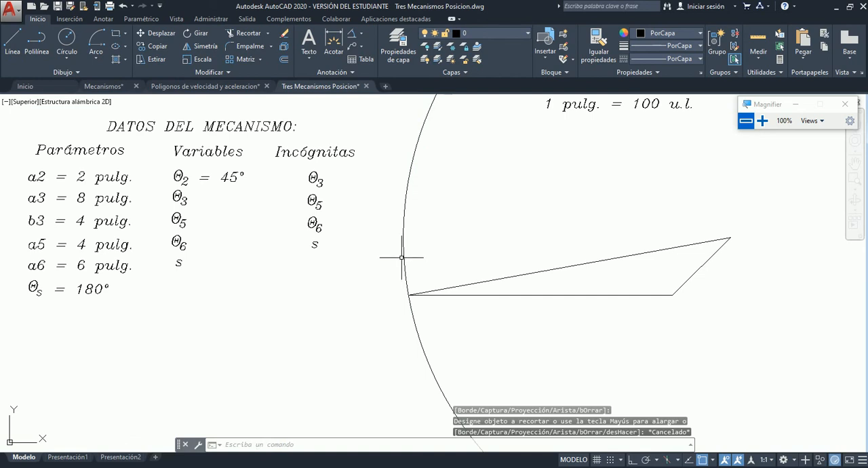
pyautogui.click(403, 246)
pyautogui.press('Delete')
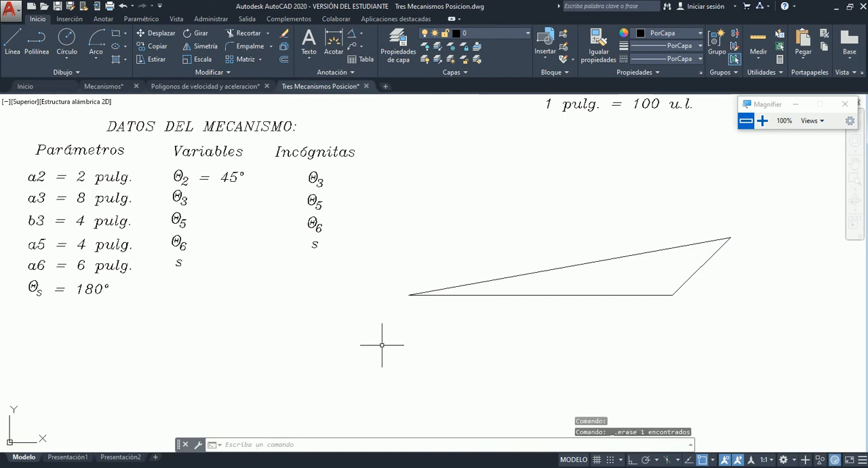
# Examine length b3 in the data table and the location of point B on link a3 in the mechanism diagram.
pyautogui.scroll(-4, 520, 294)
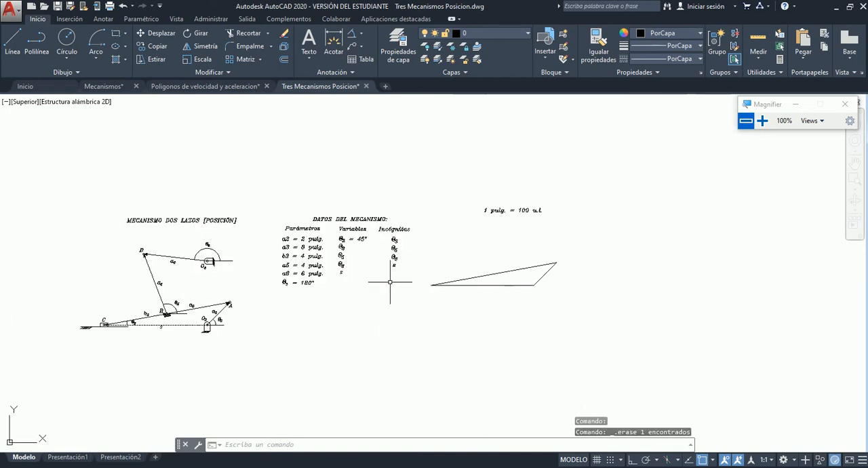
pyautogui.scroll(2, 438, 295)
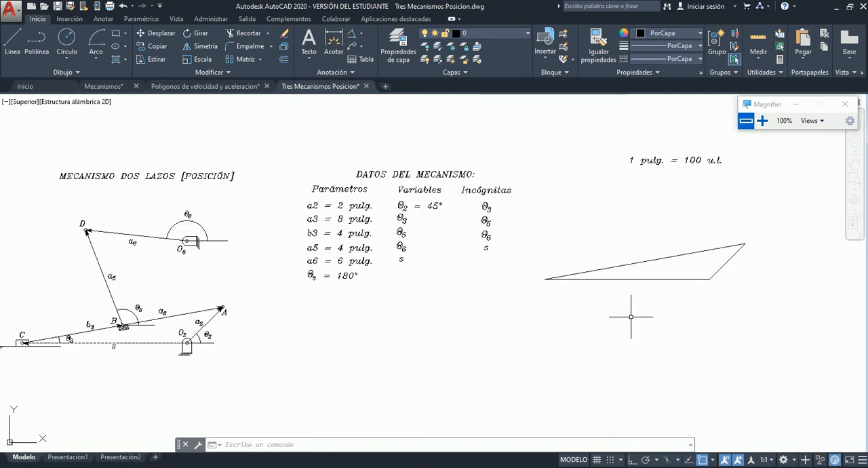
pyautogui.scroll(-2, 720, 209)
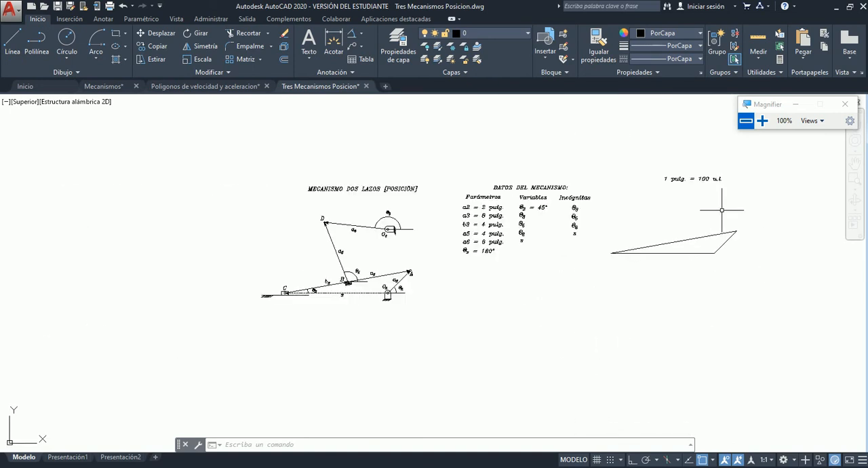
pyautogui.scroll(2, 722, 210)
pyautogui.scroll(2, 722, 211)
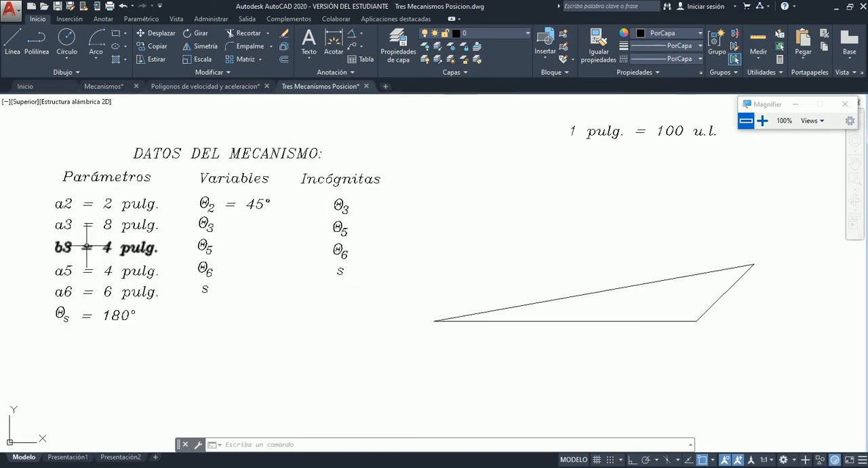
pyautogui.scroll(-5, 502, 304)
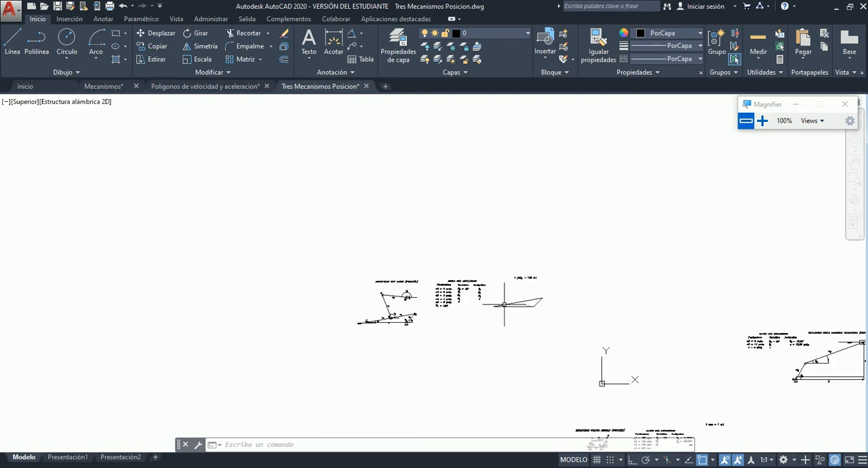
pyautogui.scroll(6, 371, 312)
pyautogui.scroll(6, 385, 322)
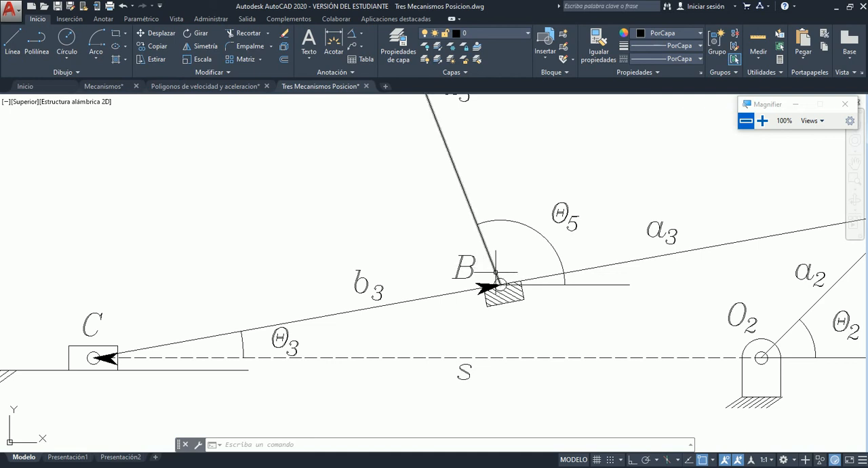
pyautogui.scroll(2, 401, 265)
pyautogui.scroll(-5, 479, 257)
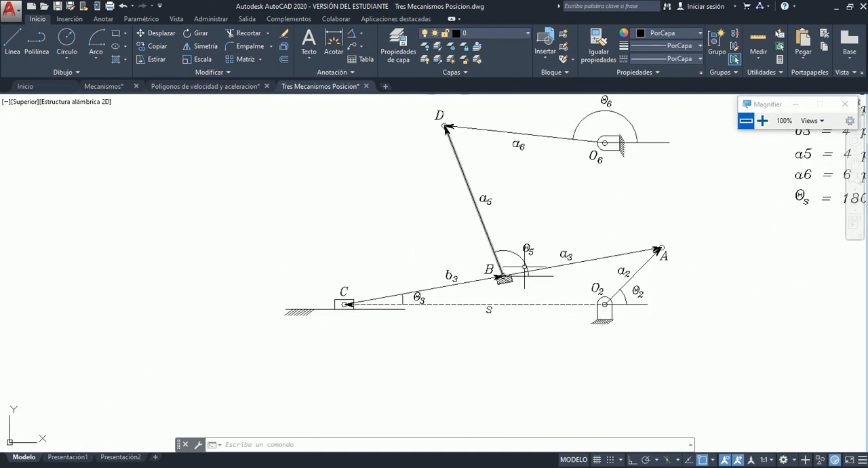
pyautogui.scroll(2, 553, 262)
pyautogui.click(561, 241)
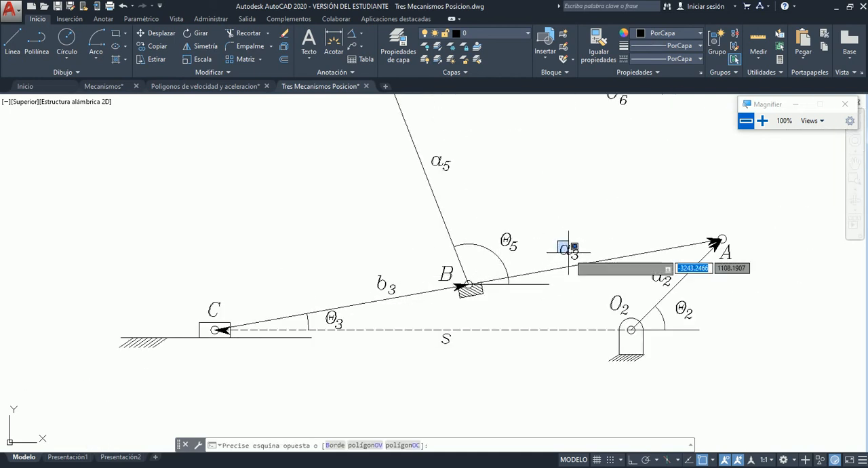
pyautogui.click(581, 272)
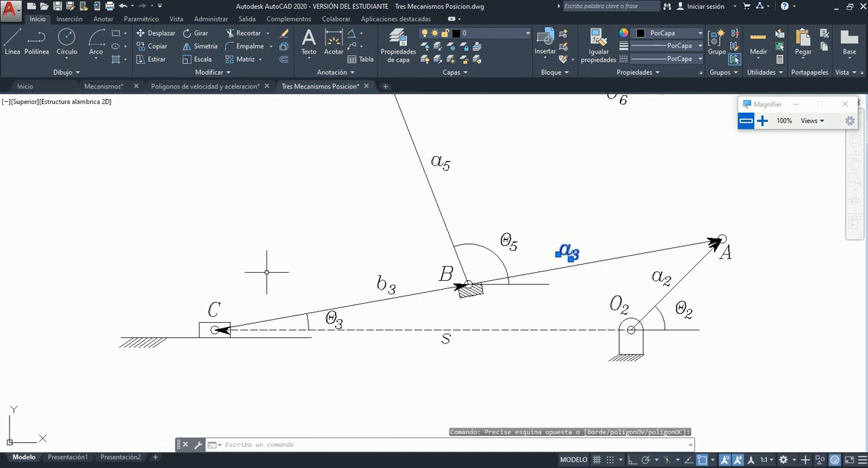
pyautogui.scroll(-3, 266, 272)
pyautogui.press('Escape')
pyautogui.scroll(-1, 246, 274)
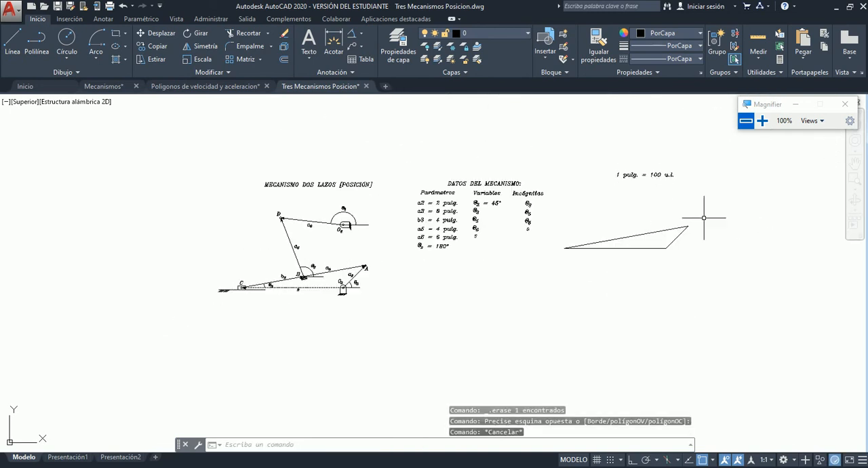
# Check that Punto medio is enabled among the 2D object snap modes, magnifying the screen to 200% and returning to 100%.
pyautogui.scroll(2, 704, 218)
pyautogui.scroll(4, 524, 183)
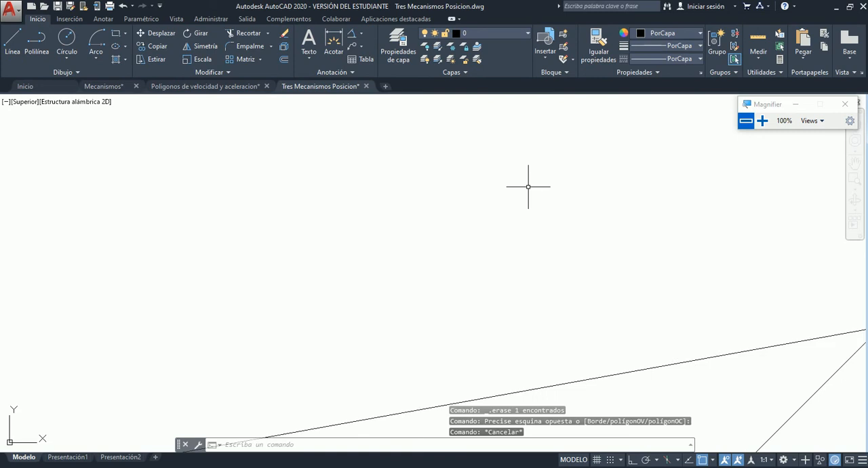
pyautogui.scroll(-3, 528, 186)
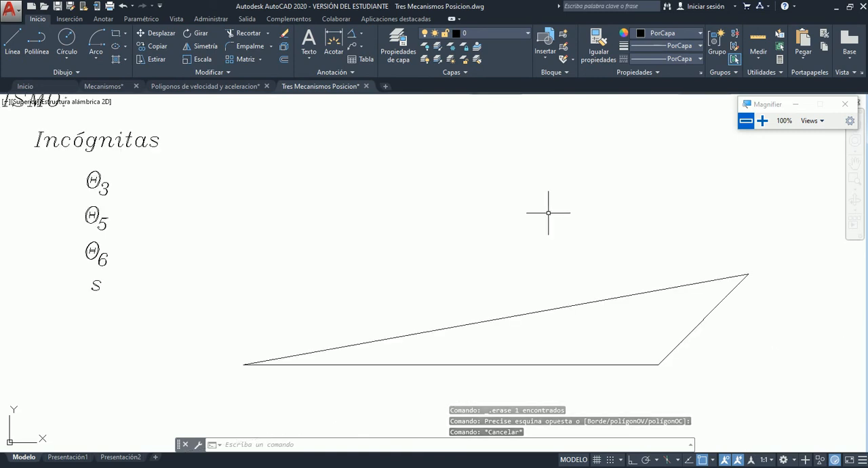
pyautogui.click(763, 121)
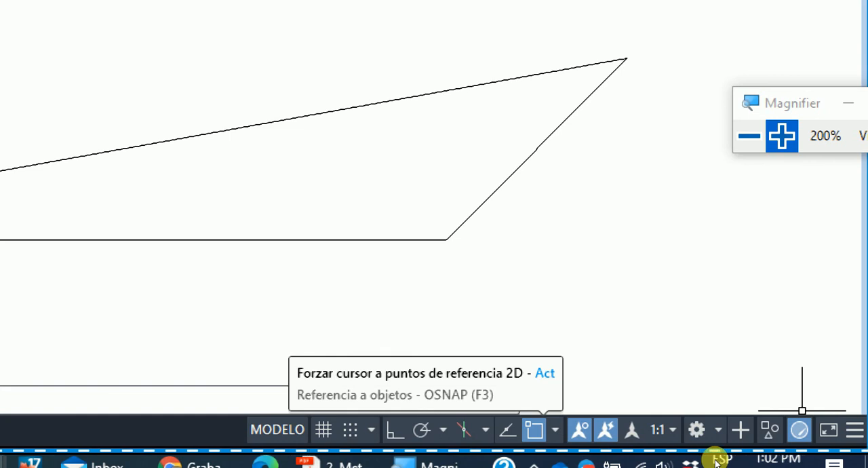
pyautogui.click(555, 429)
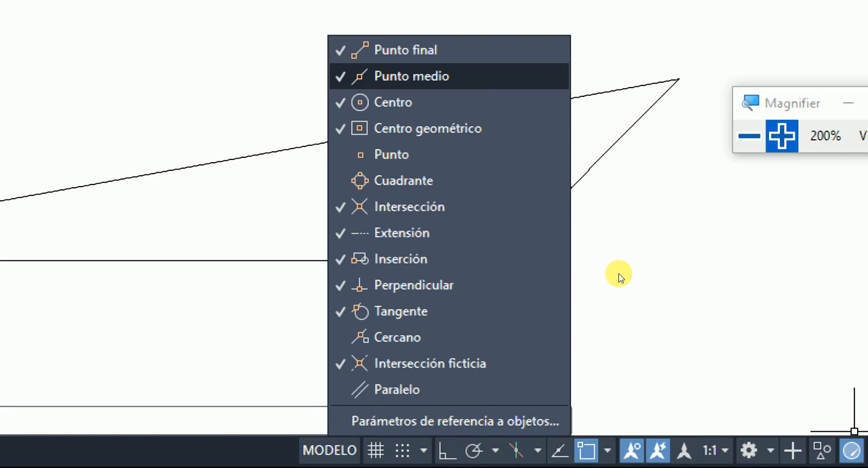
pyautogui.click(765, 366)
pyautogui.scroll(-4, 458, 242)
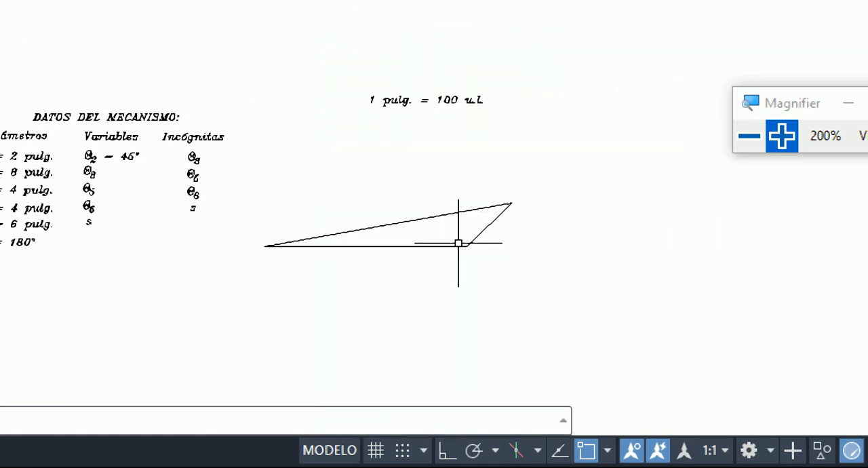
pyautogui.press('super+minus')
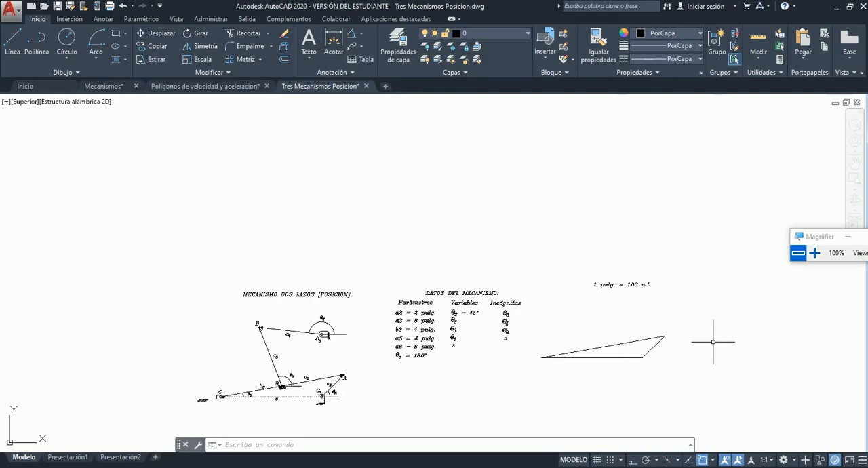
# Examine link a5 between points B and D in the mechanism diagram and its length in the data table.
pyautogui.scroll(4, 653, 372)
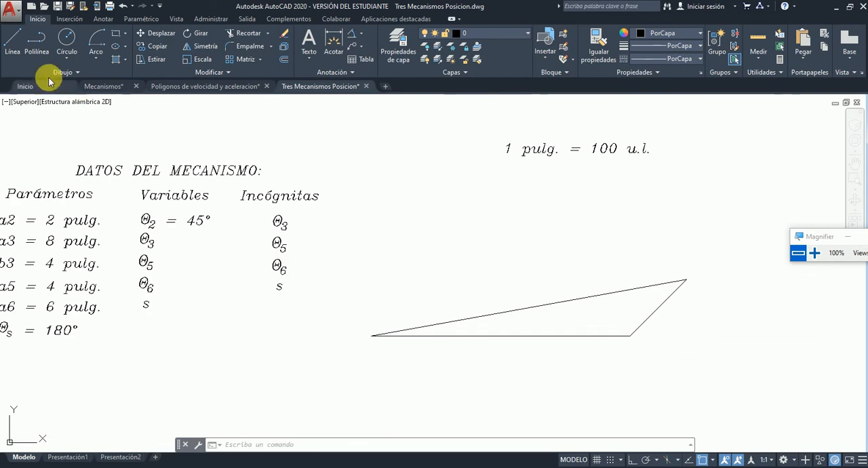
pyautogui.click(14, 42)
pyautogui.scroll(-2, 534, 242)
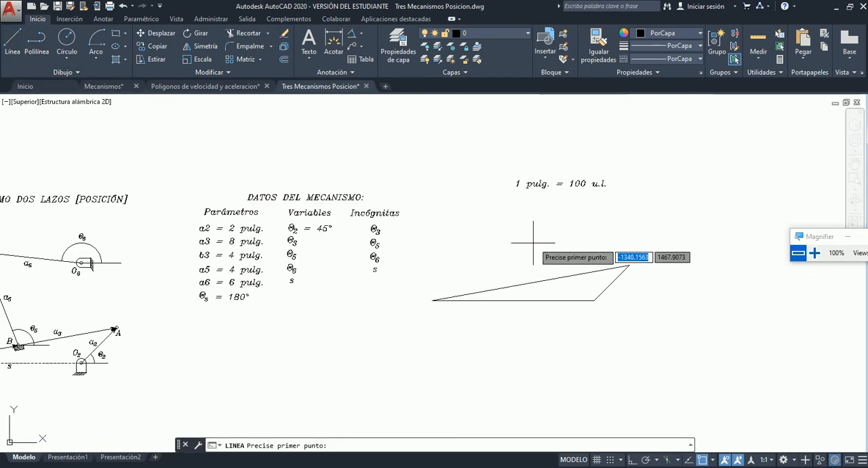
pyautogui.scroll(-2, 204, 248)
pyautogui.scroll(5, 192, 270)
pyautogui.scroll(-4, 191, 269)
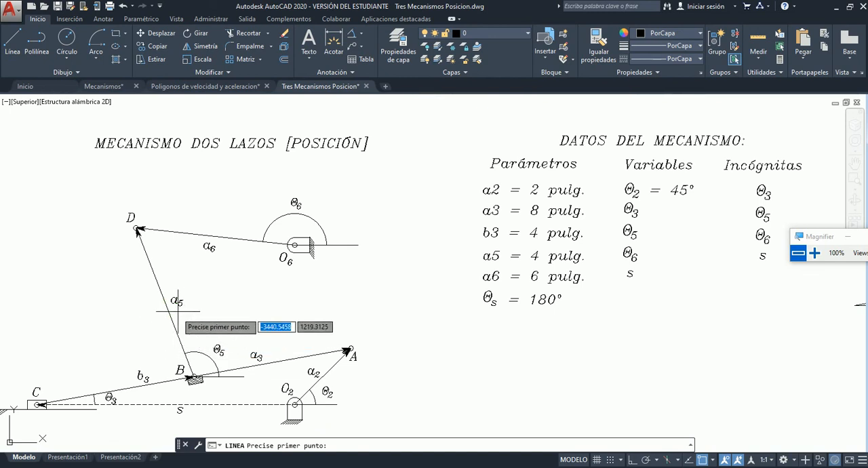
pyautogui.scroll(-2, 166, 272)
pyautogui.scroll(6, 170, 314)
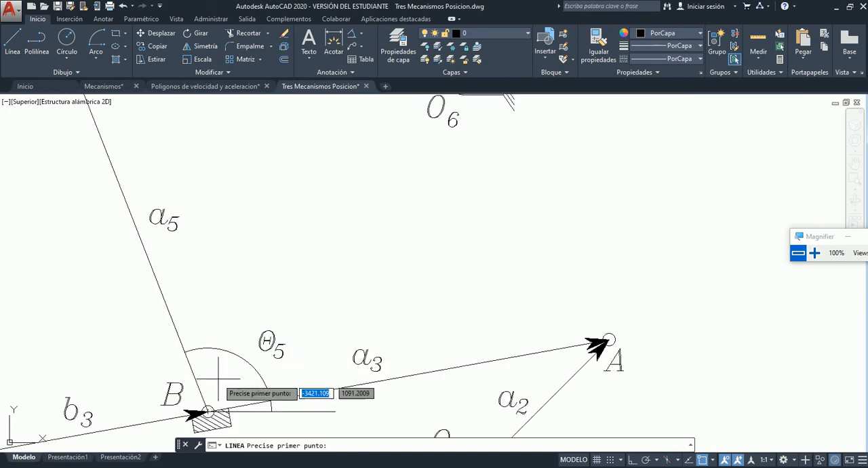
pyautogui.scroll(-2, 170, 306)
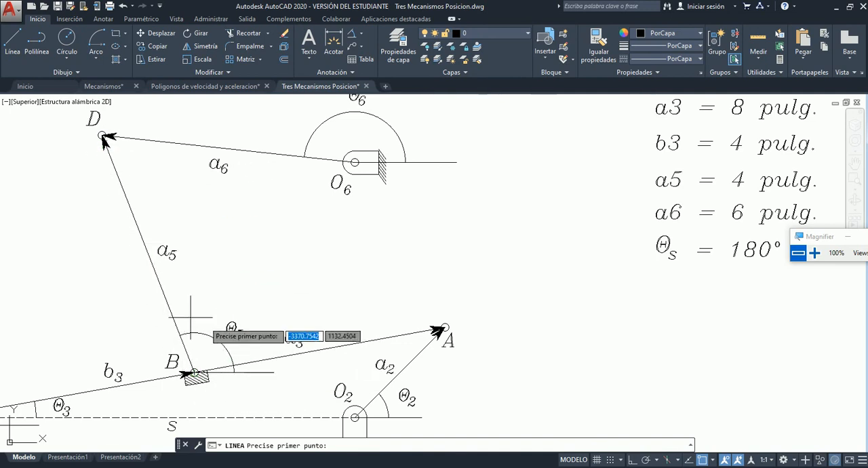
pyautogui.scroll(-2, 153, 288)
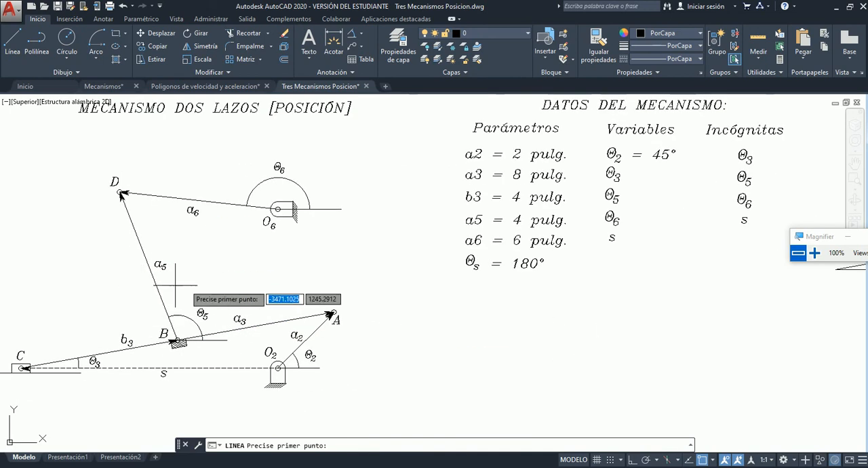
pyautogui.scroll(-5, 275, 257)
pyautogui.scroll(2, 350, 262)
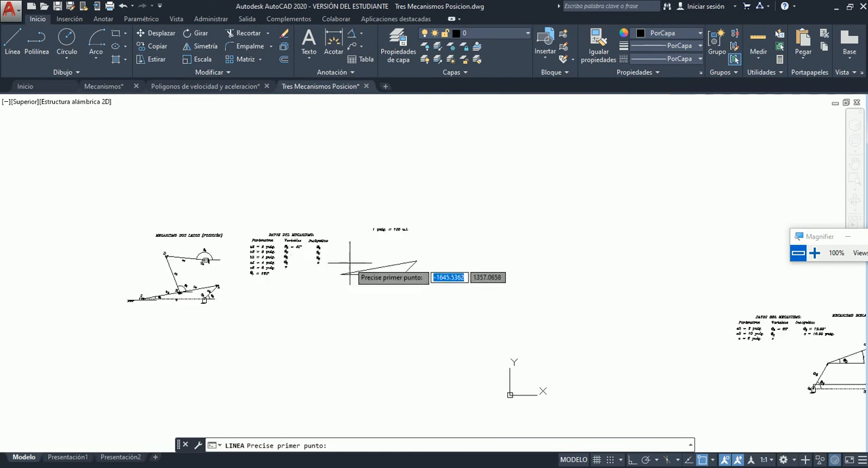
pyautogui.scroll(5, 350, 262)
pyautogui.scroll(-2, 351, 261)
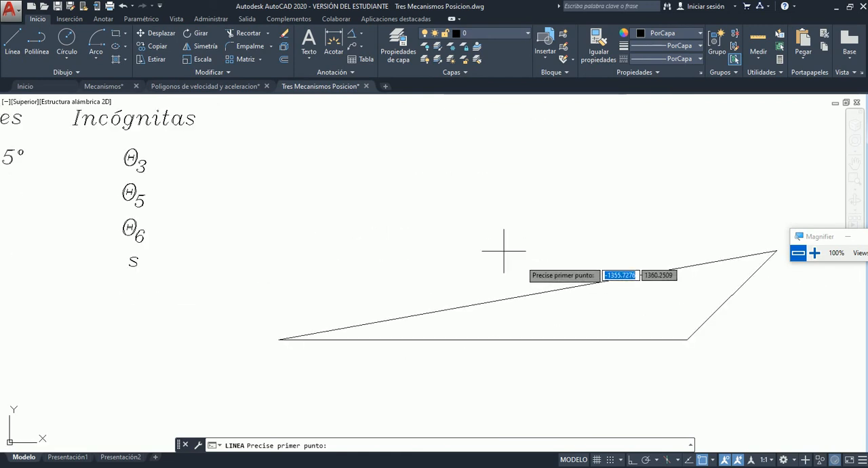
pyautogui.scroll(-3, 405, 241)
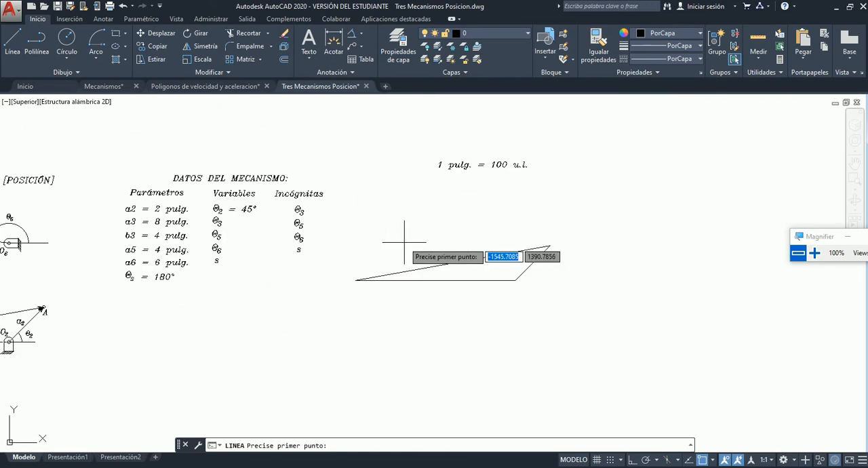
pyautogui.click(66, 39)
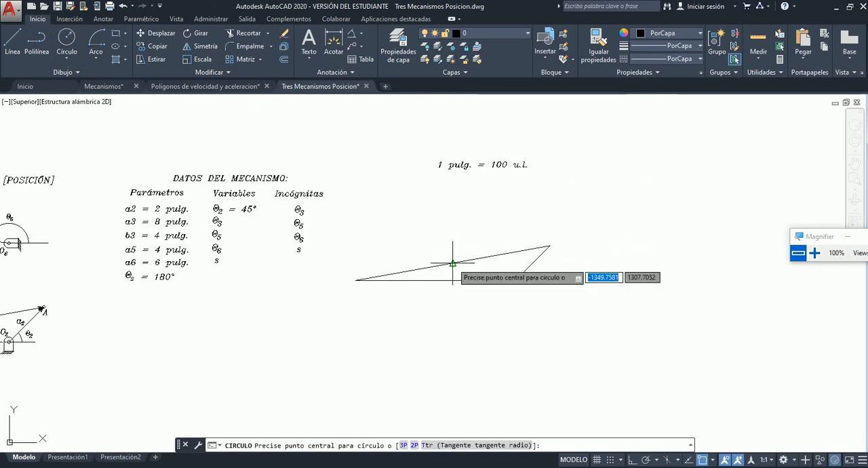
pyautogui.click(20, 40)
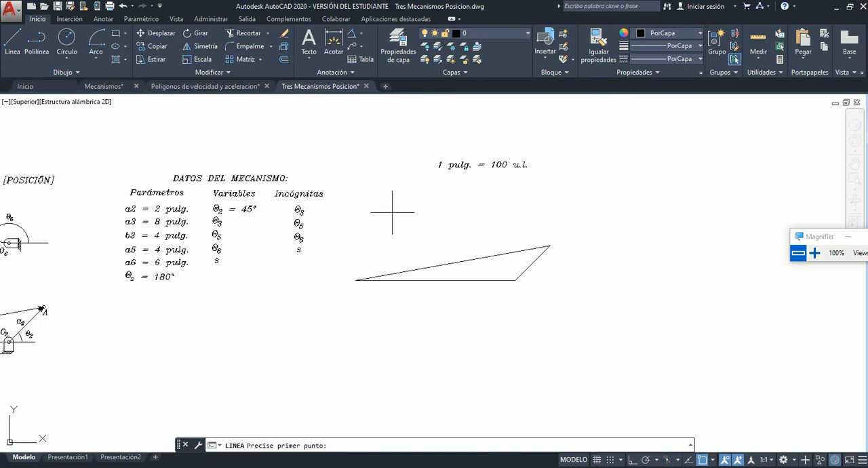
pyautogui.click(452, 263)
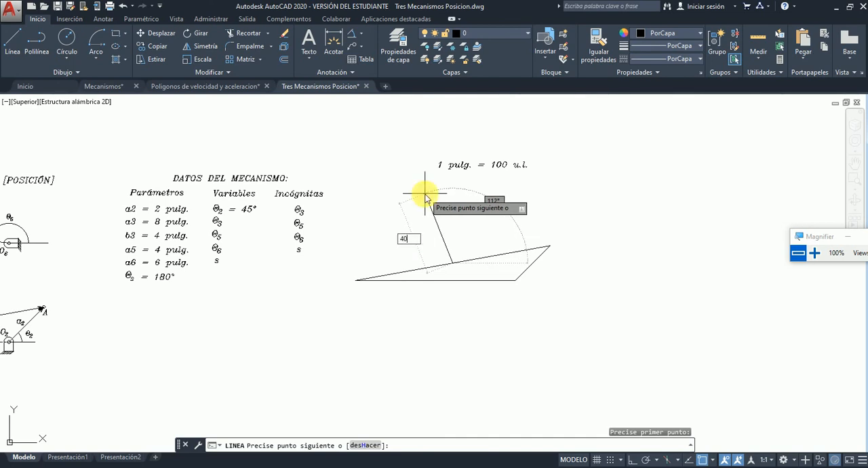
pyautogui.write('400')
pyautogui.press('Tab')
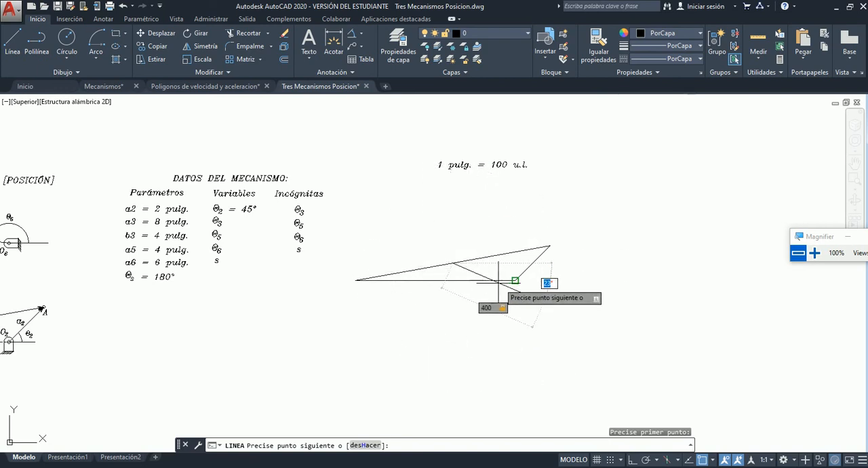
pyautogui.press('Escape')
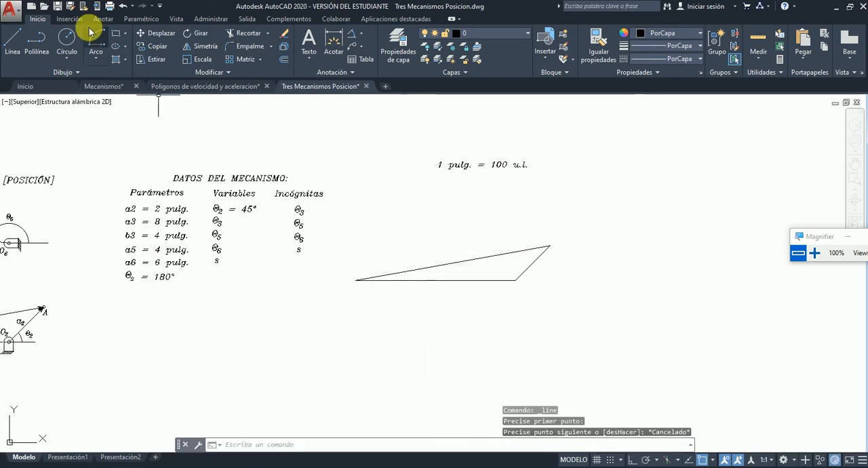
# Draw a construction circle of radius 400 centred on the midpoint of link a3 for link a5.
pyautogui.click(67, 39)
pyautogui.scroll(6, 471, 236)
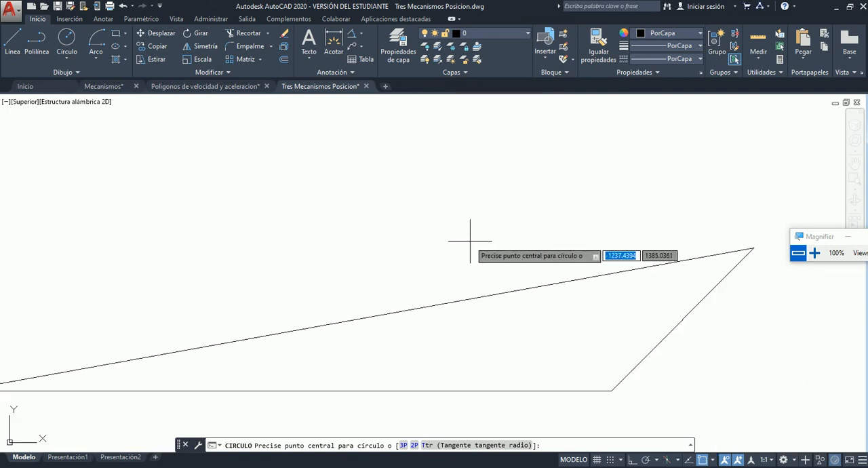
pyautogui.scroll(-4, 470, 240)
pyautogui.scroll(2, 455, 248)
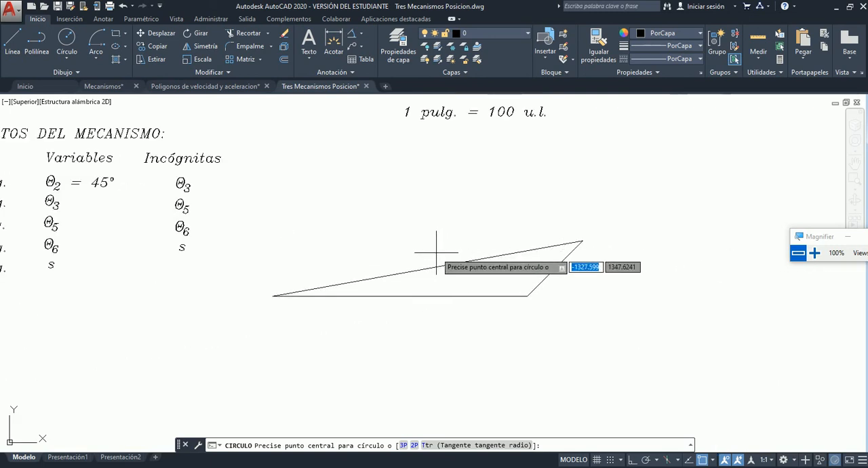
pyautogui.scroll(2, 436, 252)
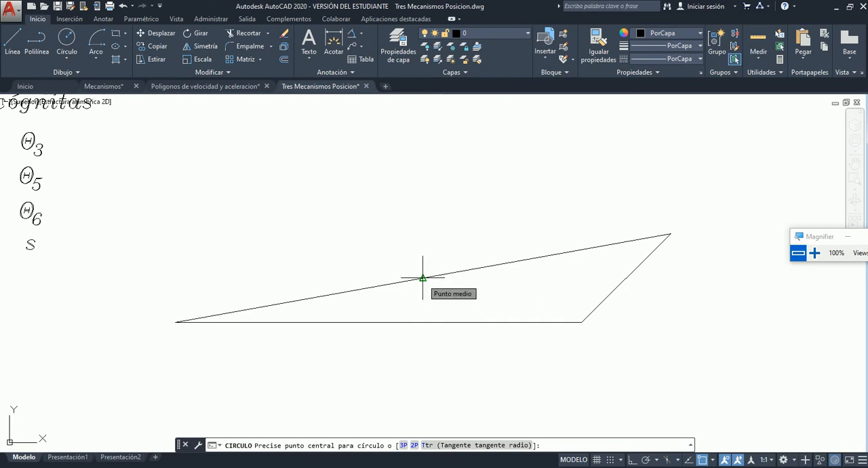
pyautogui.click(423, 278)
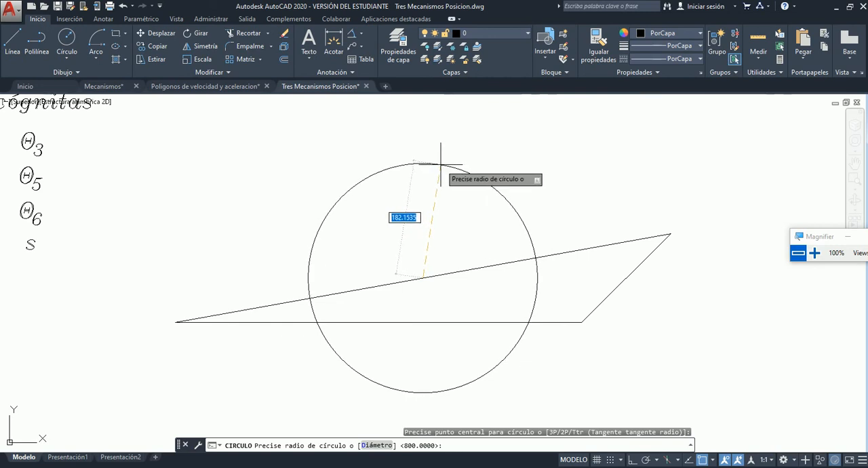
pyautogui.press('Return')
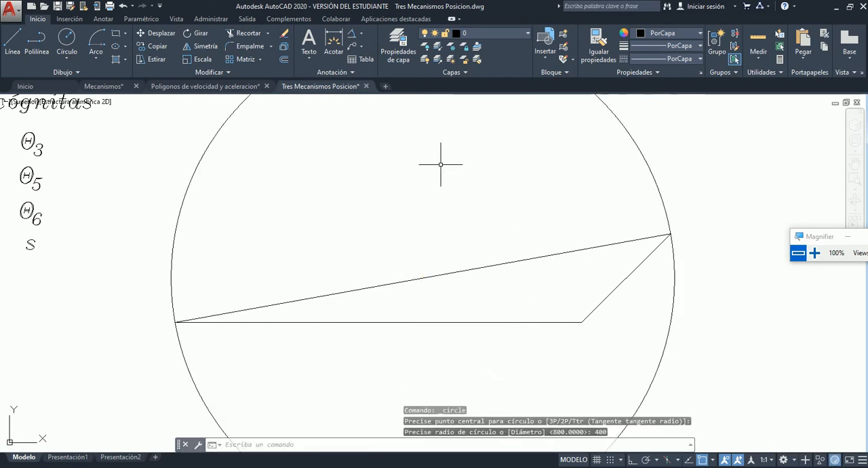
# Examine the locations of fixed pivots O2 and O6 in the mechanism diagram and the parameters in the data table.
pyautogui.scroll(-4, 497, 194)
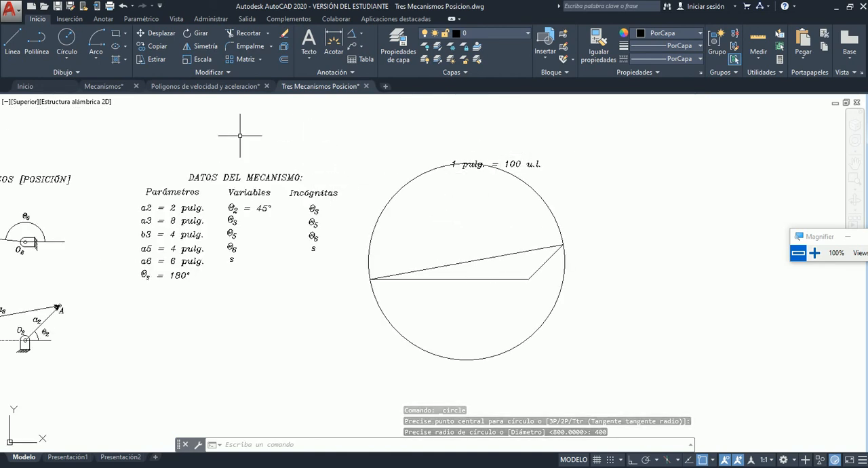
pyautogui.scroll(-8, 409, 228)
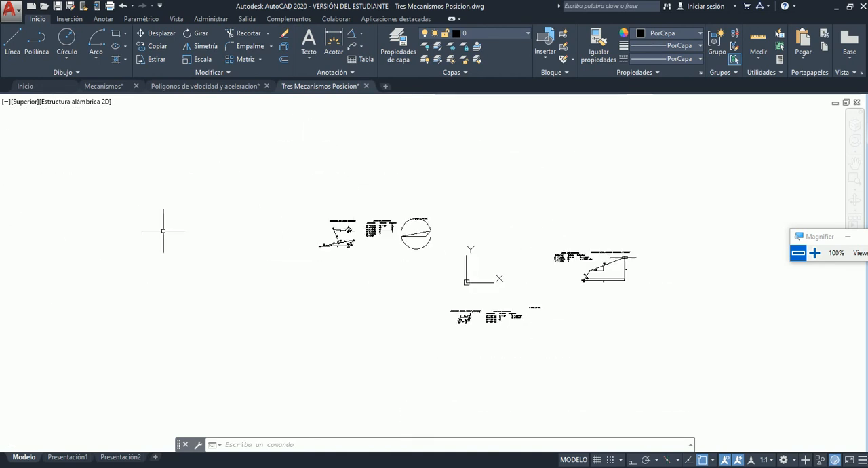
pyautogui.scroll(10, 414, 276)
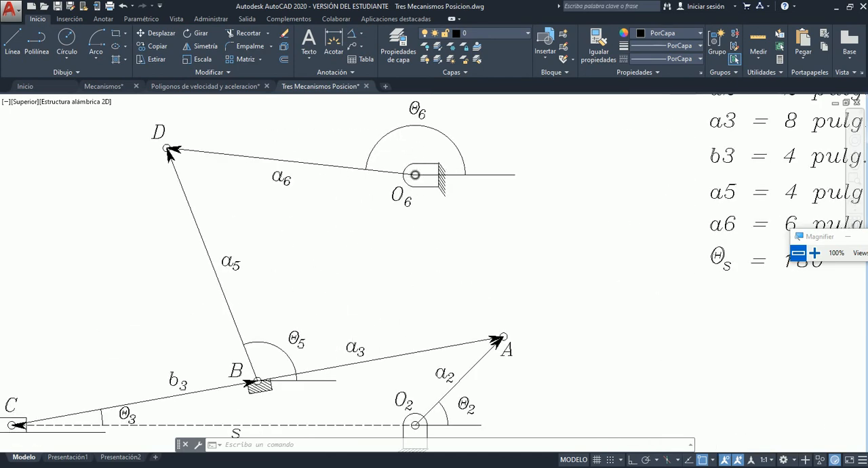
pyautogui.scroll(-8, 413, 188)
pyautogui.scroll(7, 413, 189)
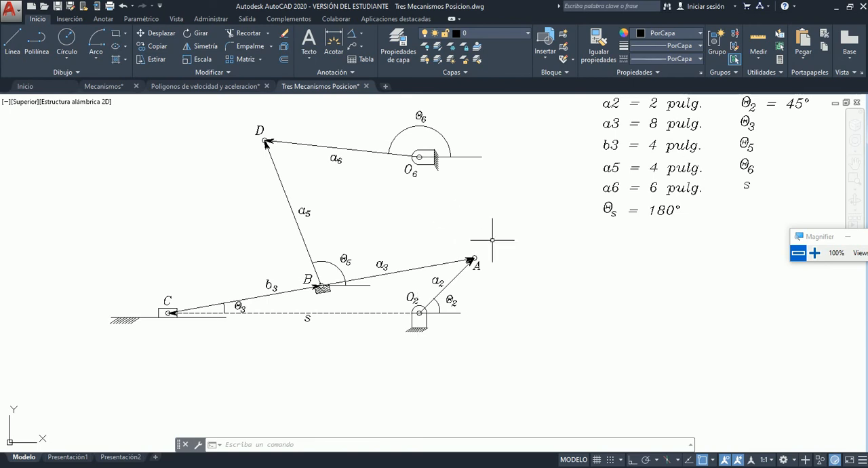
pyautogui.scroll(2, 507, 191)
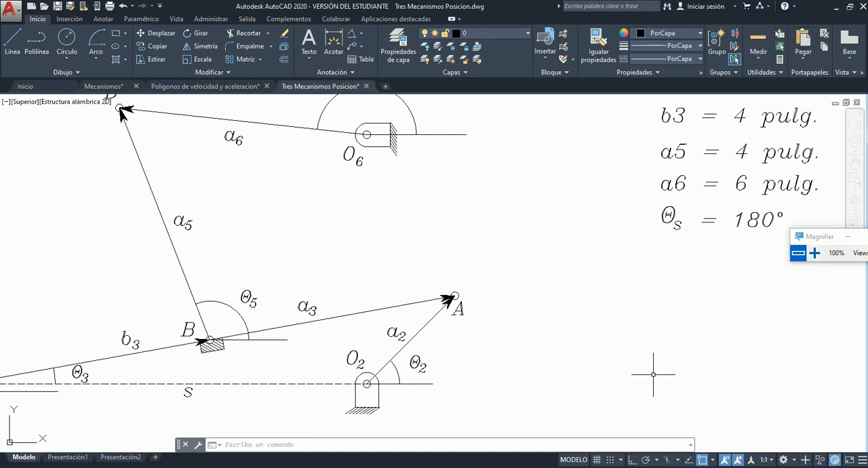
pyautogui.click(604, 467)
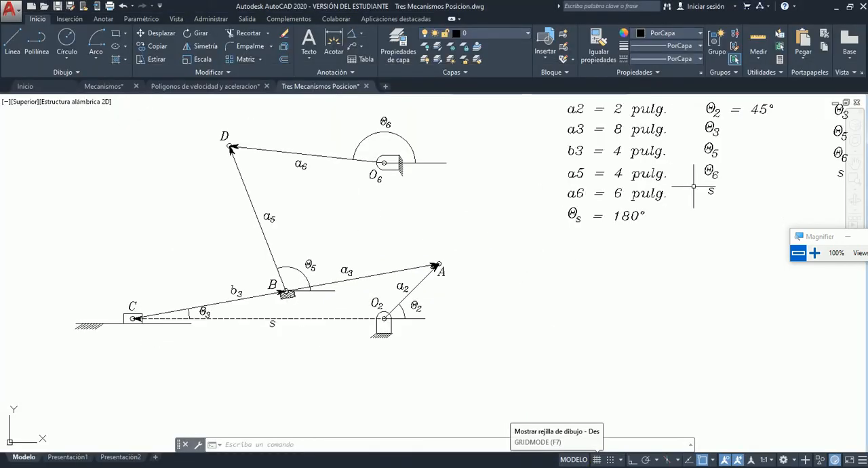
# Copy the "a6 = 6 pulg." text and place the copy below the Θs row of the parameters column.
pyautogui.scroll(4, 707, 180)
pyautogui.scroll(-2, 653, 197)
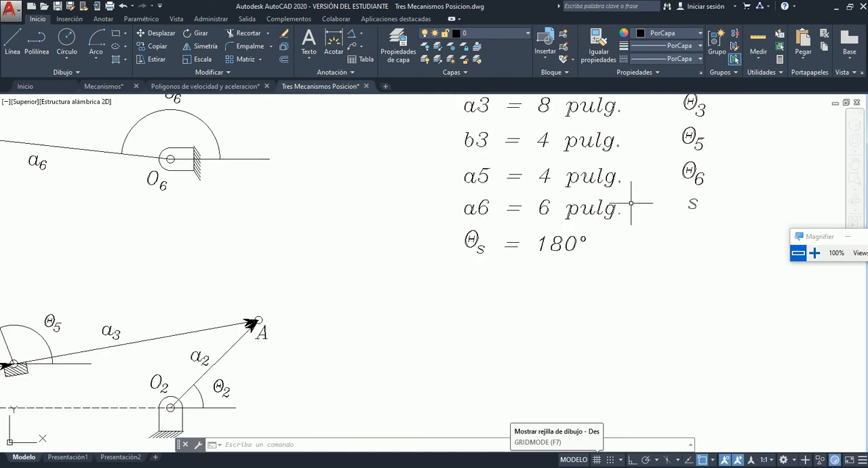
pyautogui.click(583, 202)
pyautogui.hotkey('ctrl', 'c')
pyautogui.hotkey('ctrl', 'v')
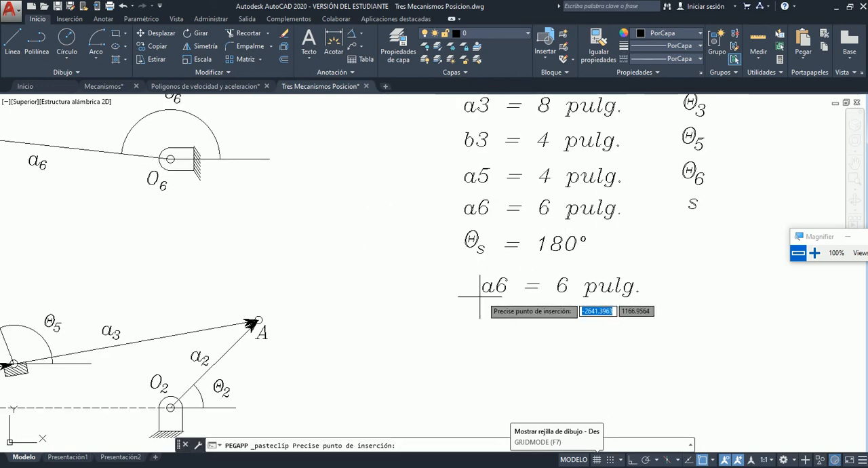
pyautogui.click(460, 290)
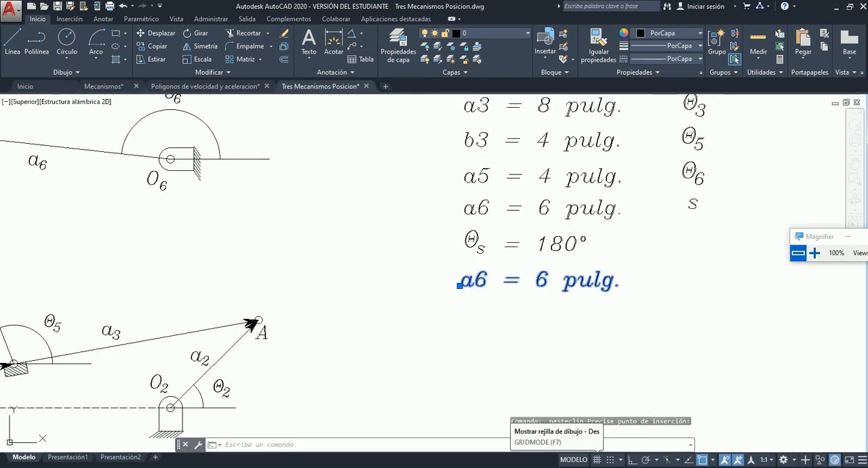
# Edit the copied parameter text to read "0206 = 4 pulg.".
pyautogui.doubleClick(487, 281)
pyautogui.moveTo(487, 284); pyautogui.dragTo(459, 287)
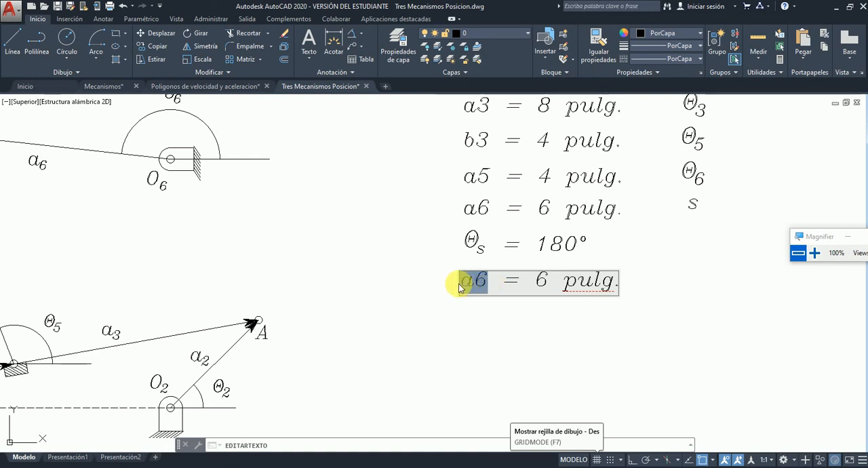
pyautogui.write('02')
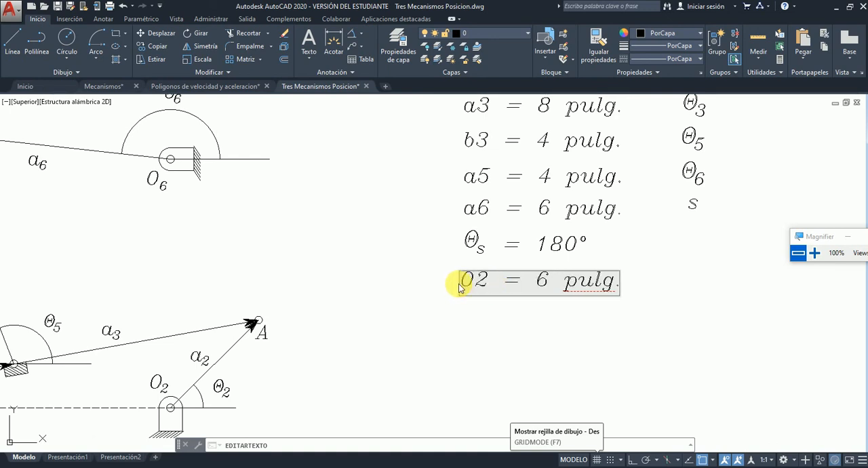
pyautogui.write('-')
pyautogui.press('BackSpace')
pyautogui.write('06')
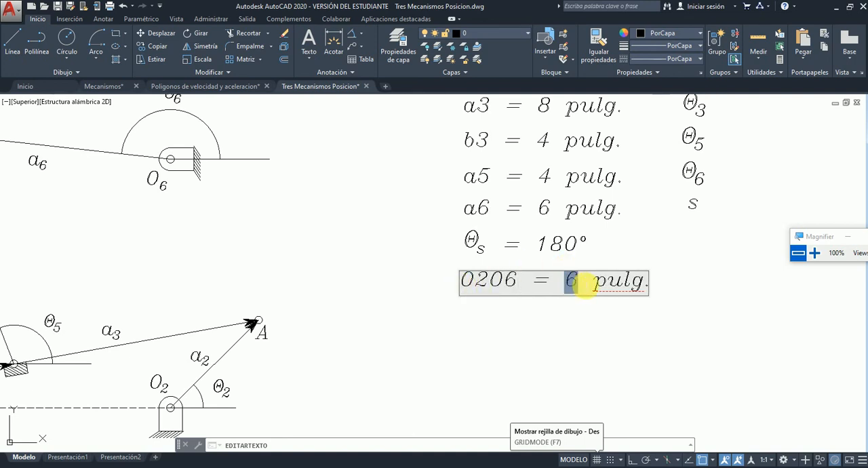
pyautogui.click(597, 303)
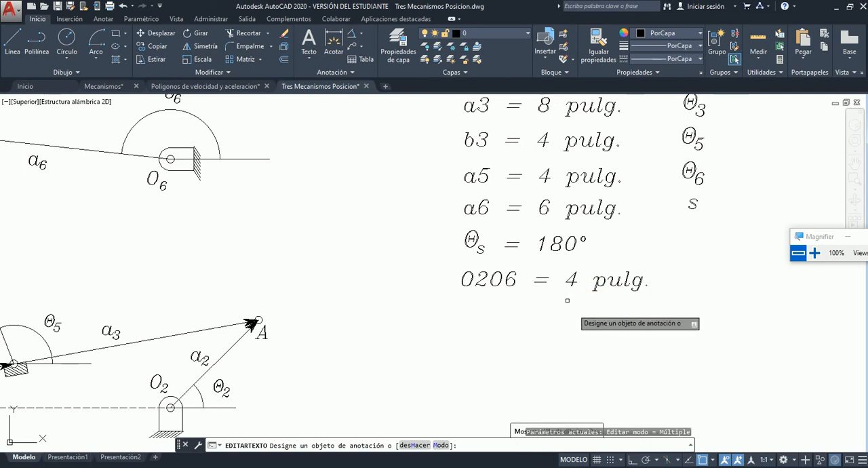
pyautogui.press('Escape')
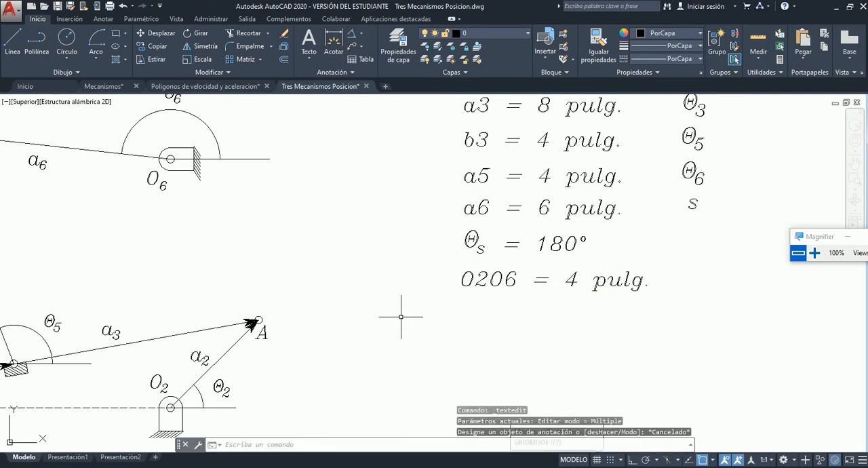
# Quick-measure the mechanism diagram around link a6 and pivot O6.
pyautogui.click(757, 49)
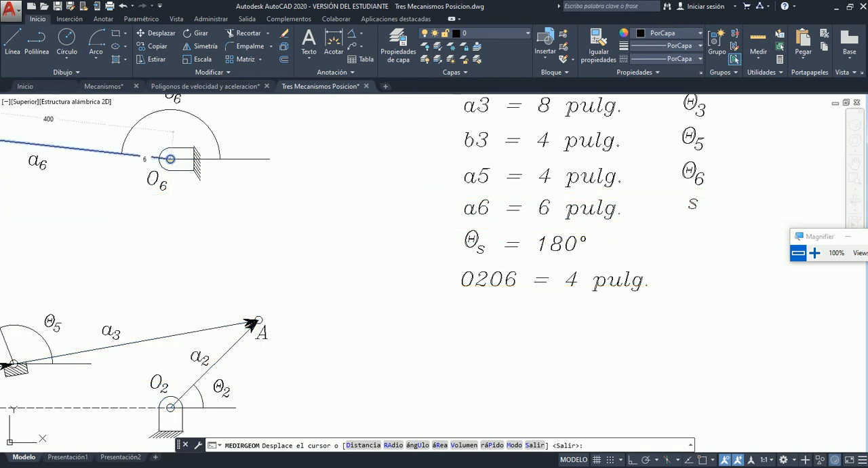
pyautogui.press('Escape')
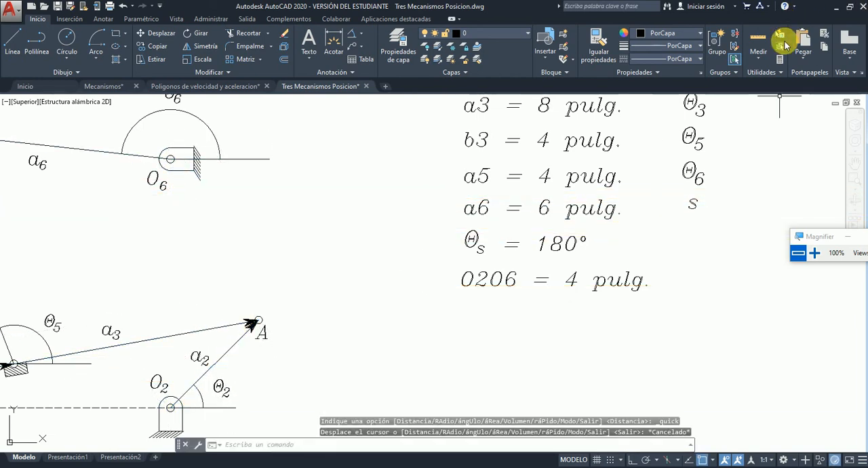
# Measure the distance between fixed pivots O2 and O6 in the mechanism diagram.
pyautogui.click(759, 57)
pyautogui.click(754, 91)
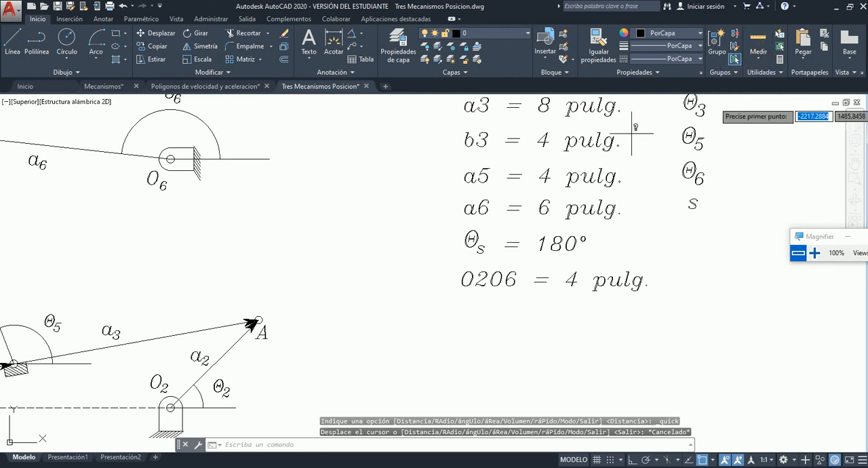
pyautogui.click(171, 406)
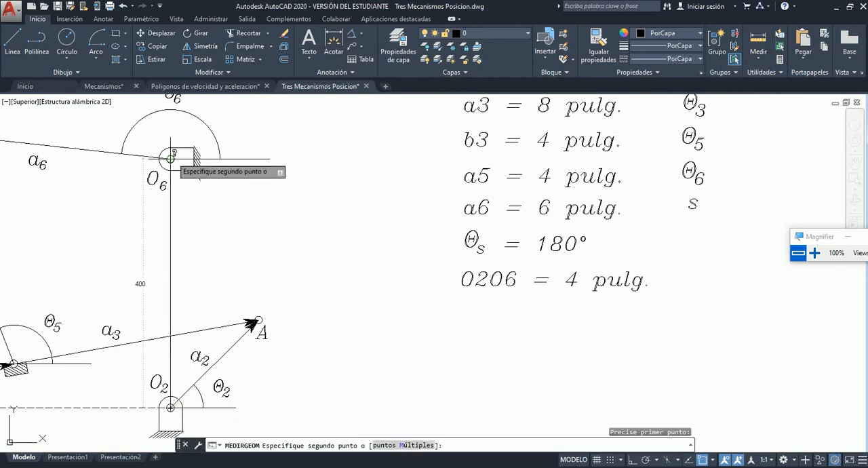
pyautogui.press('Escape')
pyautogui.scroll(-6, 305, 246)
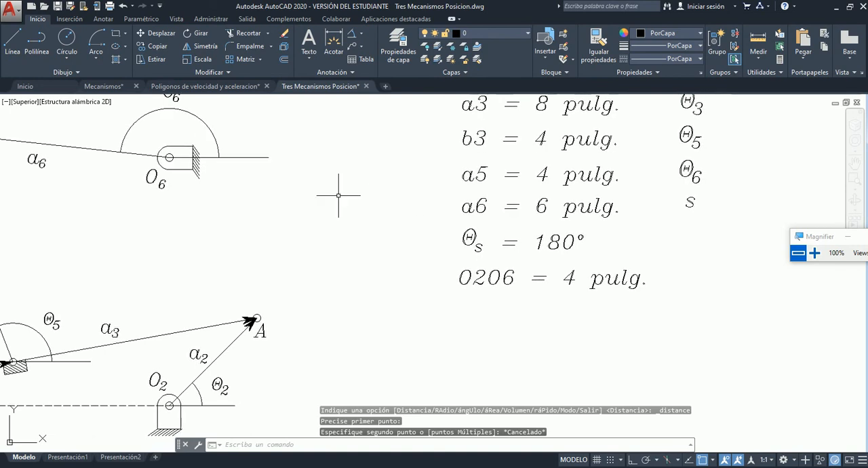
# Compare the positions of pivots O2 and O6 in the mechanism diagram with the 0206 entry in the data table.
pyautogui.scroll(4, 620, 189)
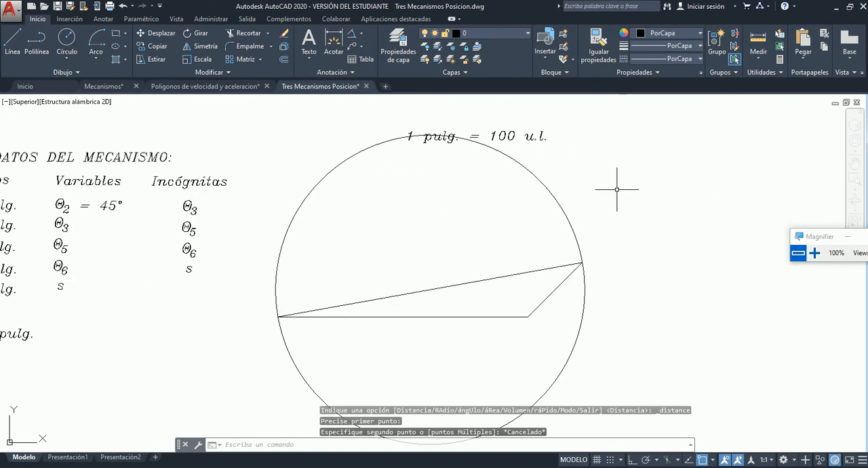
pyautogui.scroll(-2, 475, 223)
pyautogui.scroll(2, 68, 313)
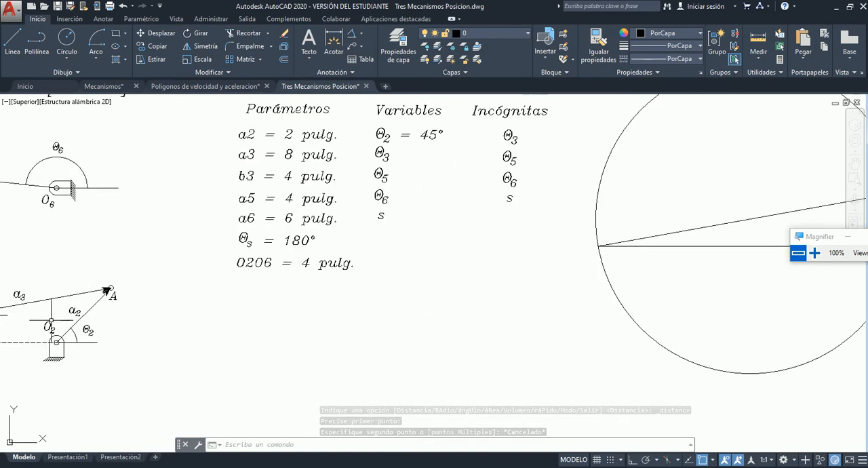
pyautogui.scroll(2, 34, 324)
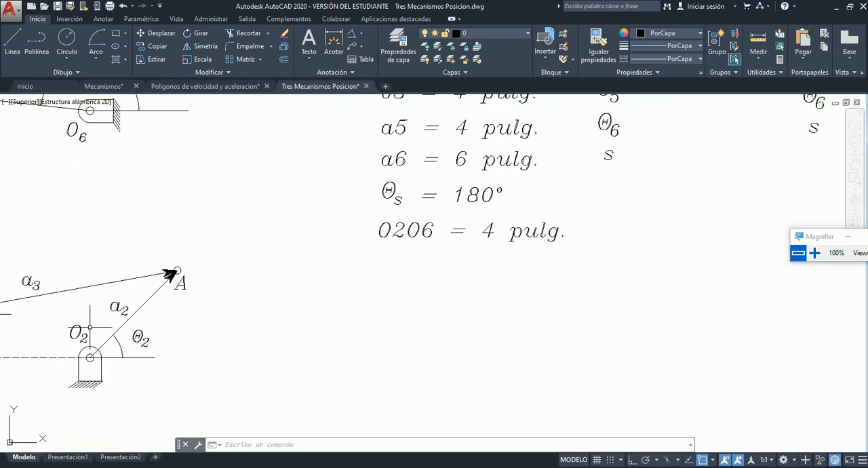
pyautogui.scroll(-3, 74, 200)
pyautogui.scroll(2, 91, 236)
pyautogui.scroll(-5, 295, 215)
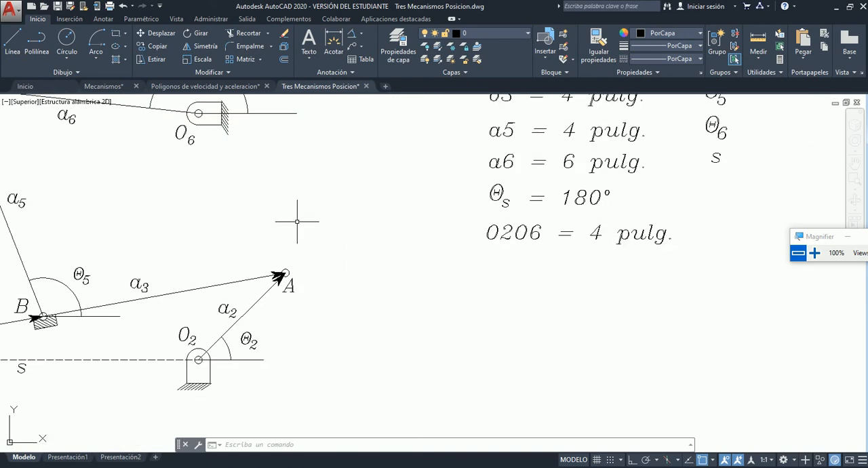
pyautogui.scroll(5, 348, 223)
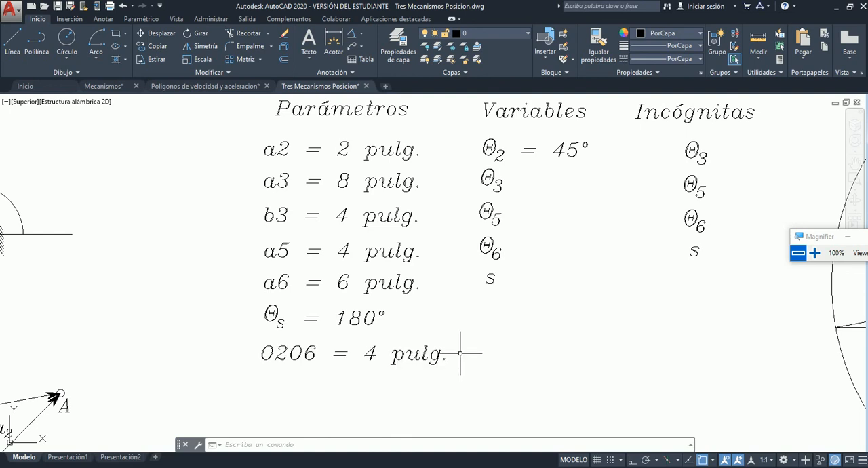
# Draw a vertical line 400 units long at 90° upward from the O2 vertex, where the horizontal line meets the short inclined link.
pyautogui.scroll(-2, 279, 290)
pyautogui.scroll(-3, 447, 288)
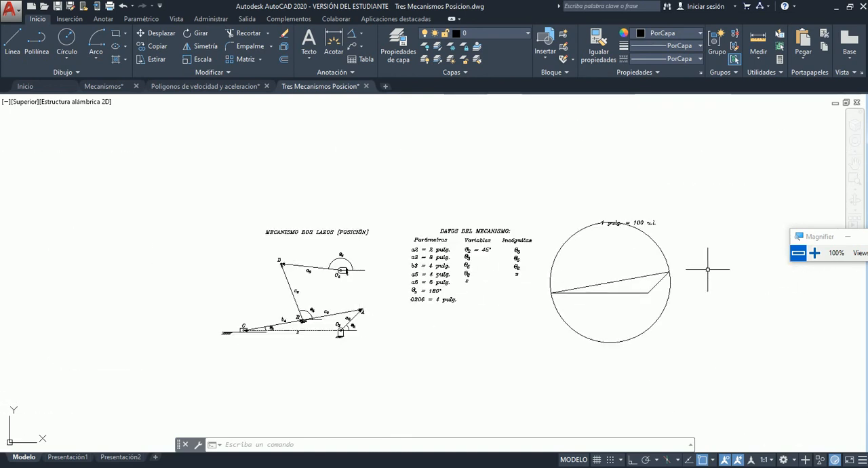
pyautogui.scroll(5, 707, 269)
pyautogui.scroll(-2, 702, 268)
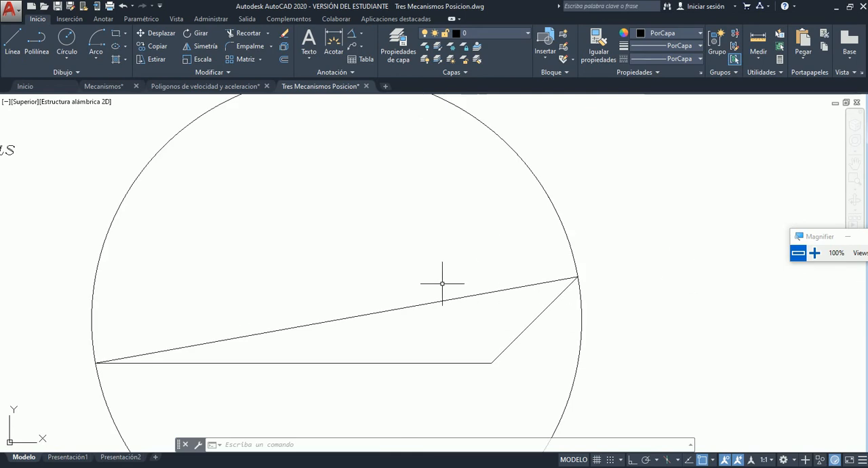
pyautogui.click(10, 50)
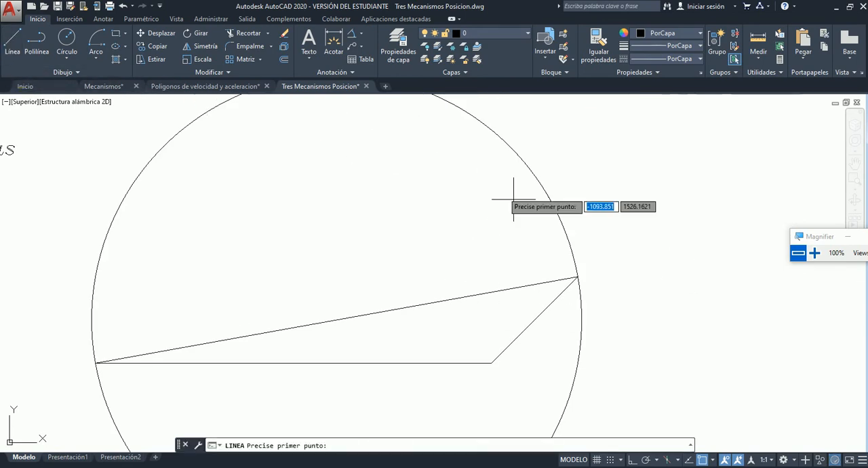
pyautogui.click(491, 362)
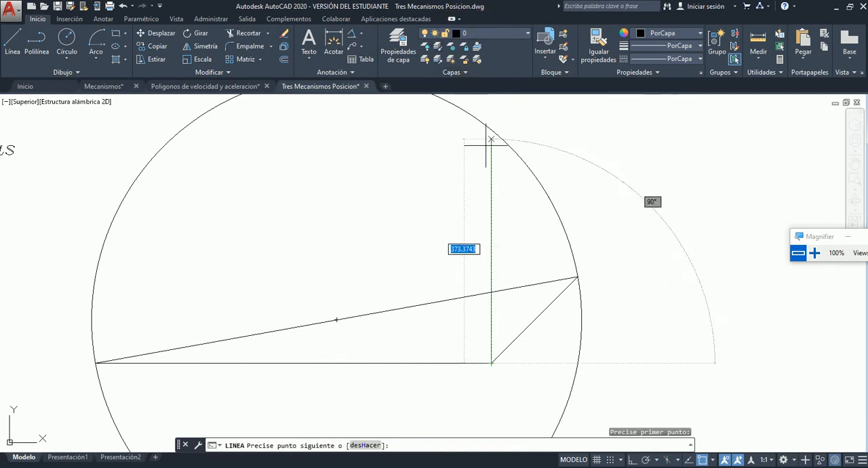
pyautogui.press('Tab')
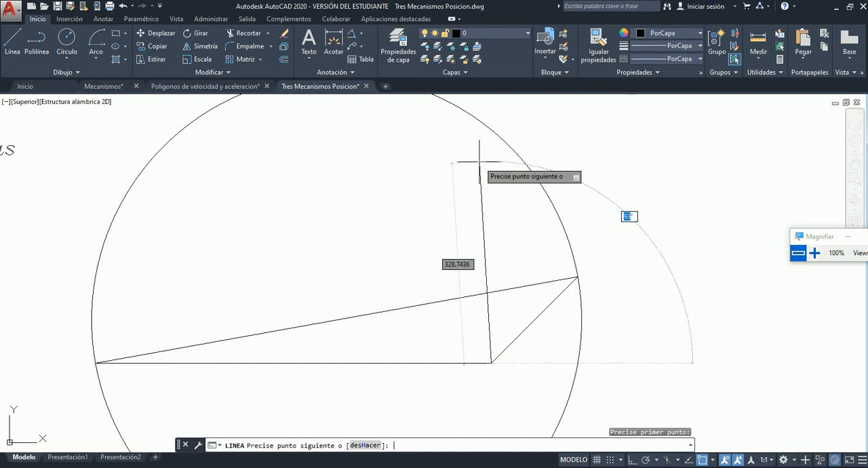
pyautogui.write('400')
pyautogui.press('Tab')
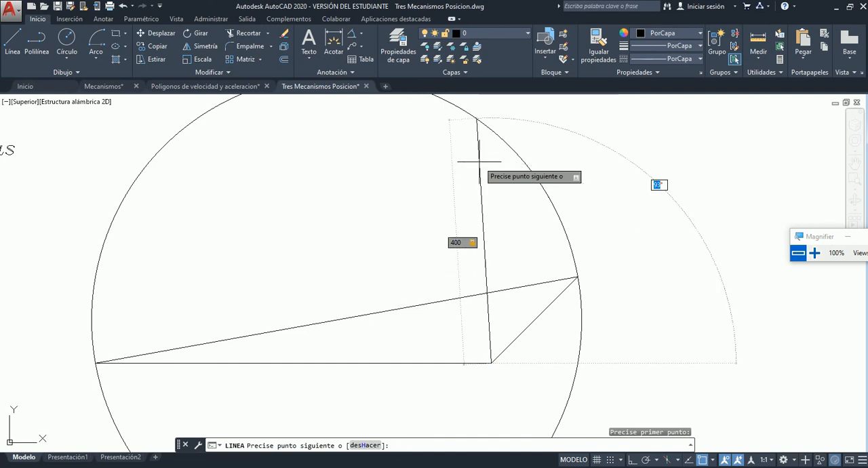
pyautogui.write('90')
pyautogui.press('Return')
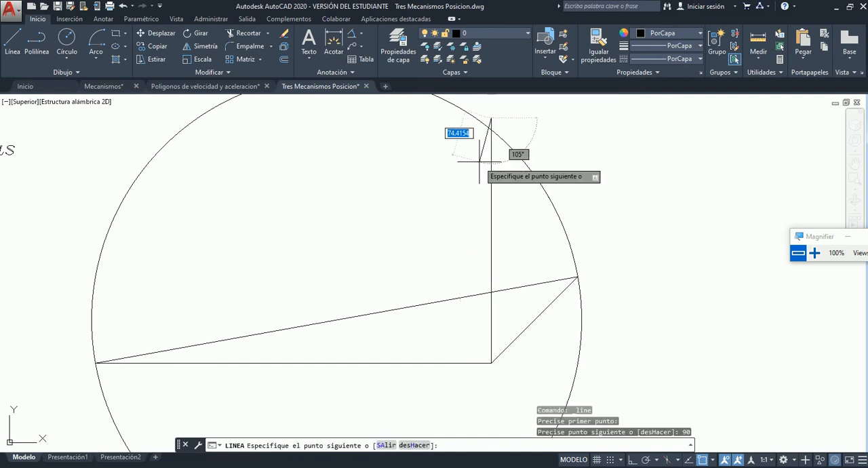
pyautogui.press('Escape')
# Examine link a6 and its angle Θ6 at pivot O6 in the diagram, and the a6 length in the data table.
pyautogui.scroll(-4, 521, 154)
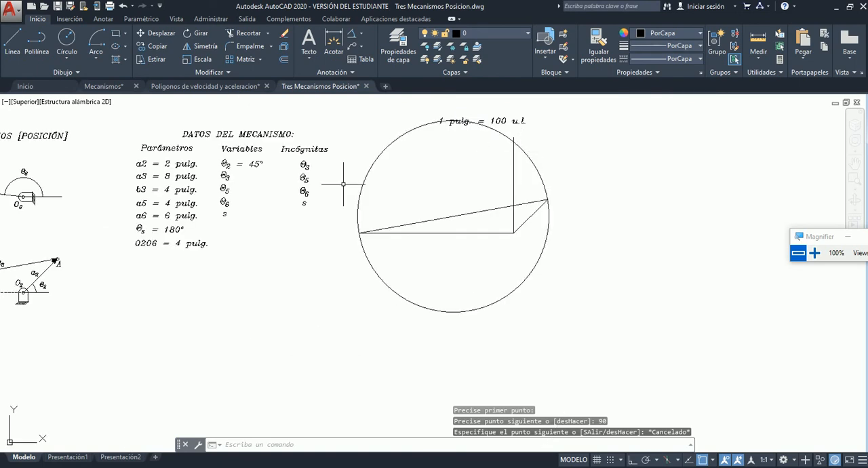
pyautogui.scroll(-4, 438, 182)
pyautogui.scroll(8, 488, 155)
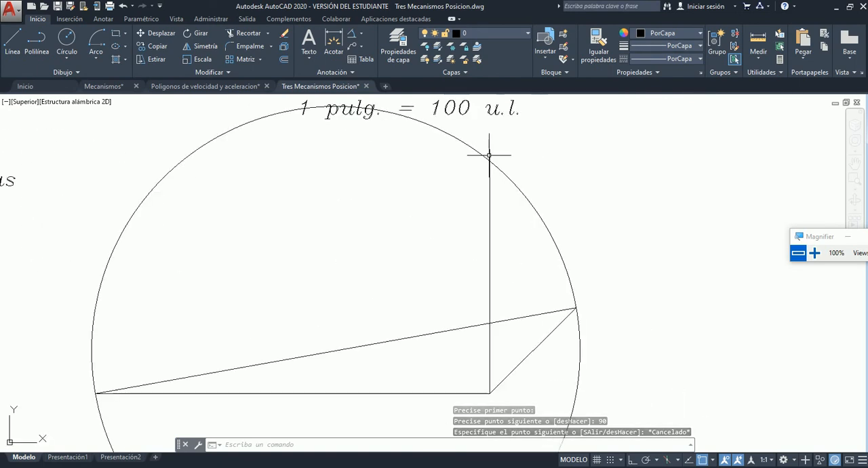
pyautogui.scroll(-6, 498, 152)
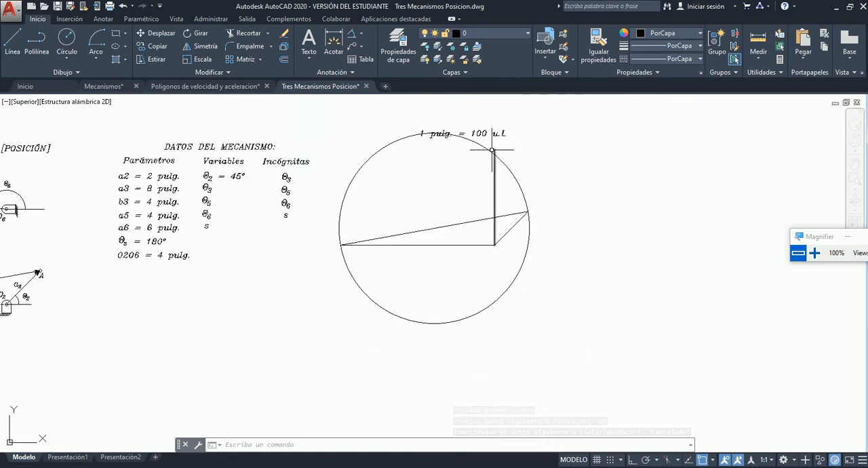
pyautogui.scroll(-2, 534, 164)
pyautogui.scroll(8, 340, 169)
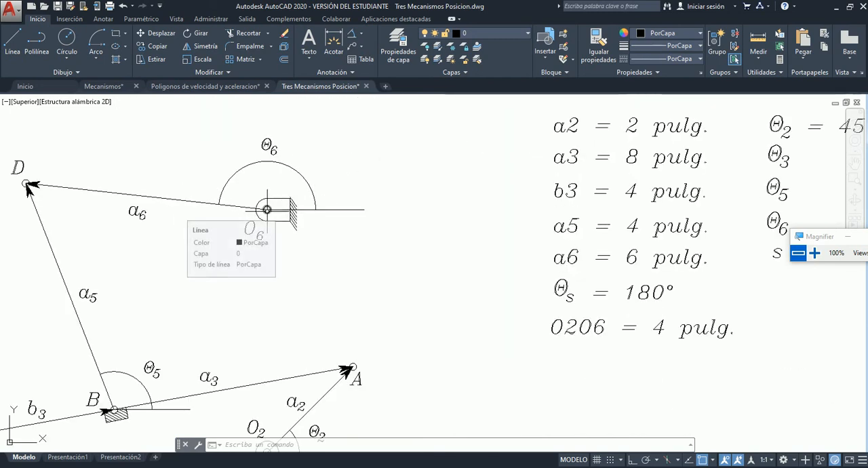
pyautogui.click(56, 184)
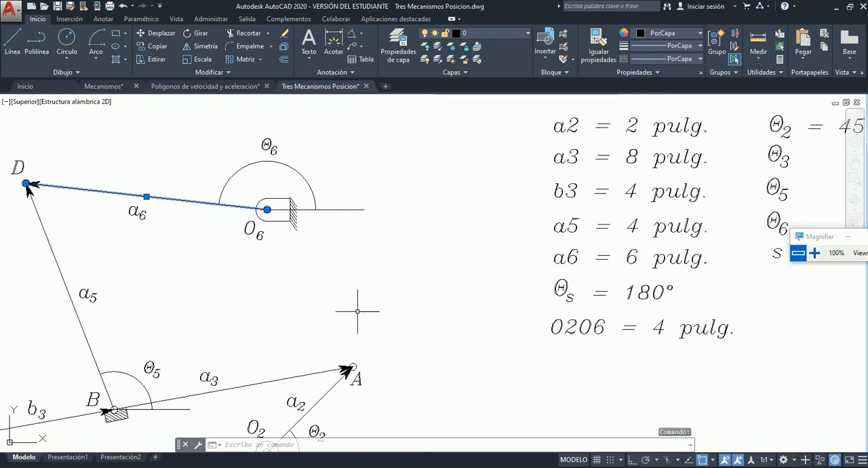
pyautogui.click(293, 163)
pyautogui.click(403, 213)
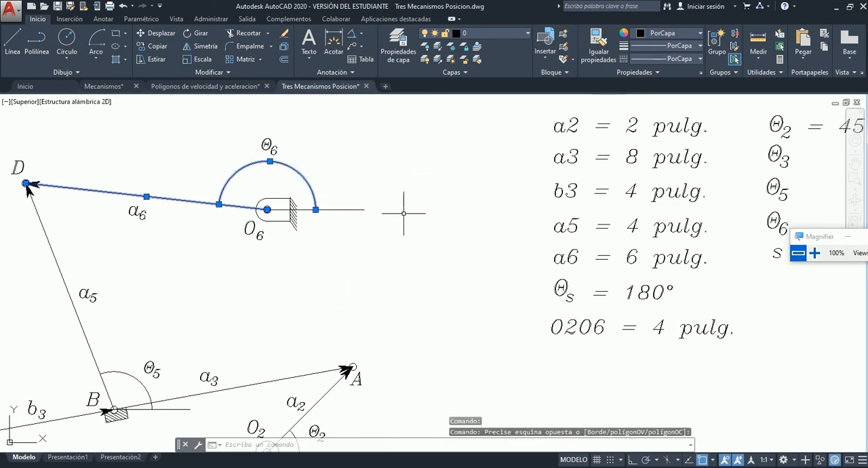
pyautogui.press('Escape')
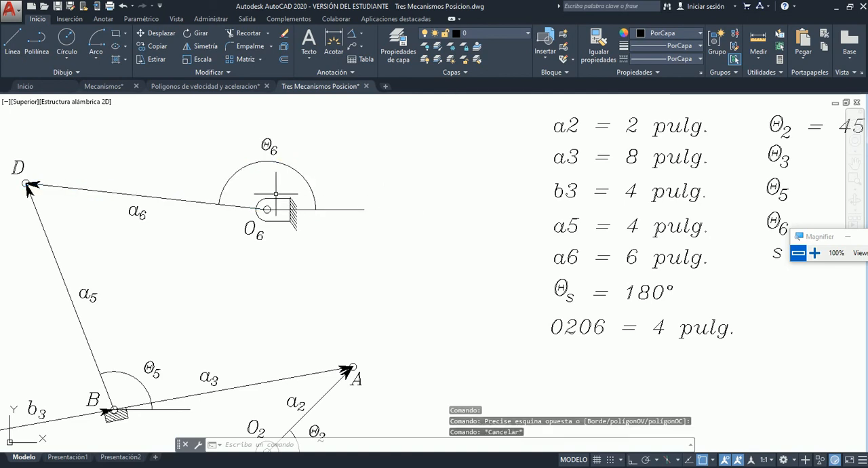
pyautogui.scroll(-5, 401, 213)
pyautogui.scroll(6, 355, 213)
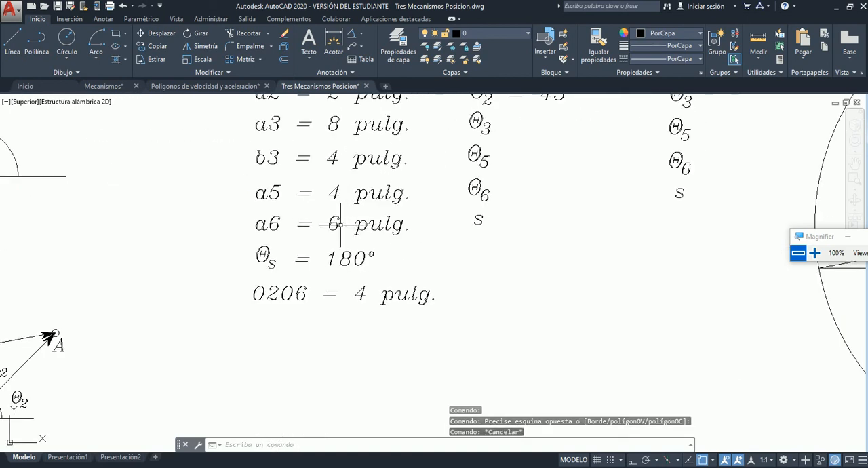
pyautogui.scroll(-5, 341, 224)
pyautogui.scroll(3, 441, 203)
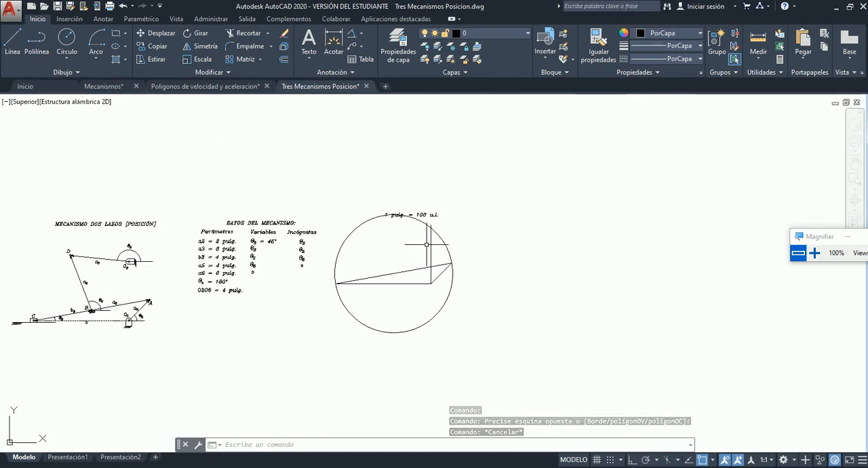
pyautogui.scroll(5, 426, 244)
pyautogui.click(50, 45)
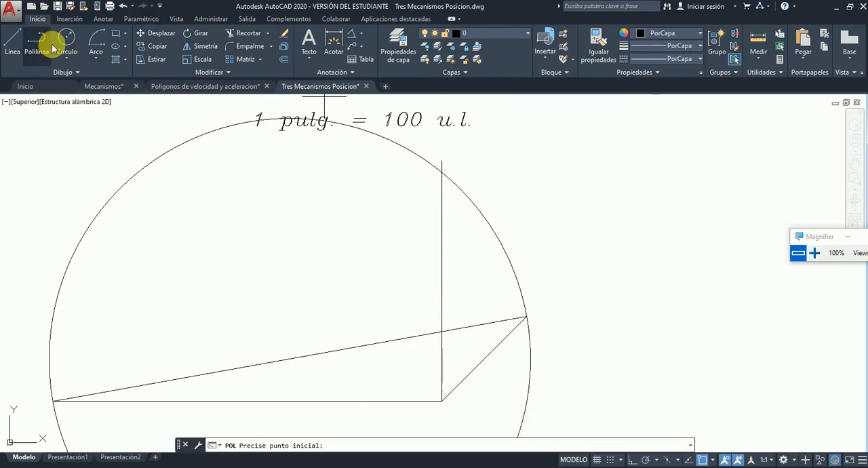
pyautogui.click(65, 42)
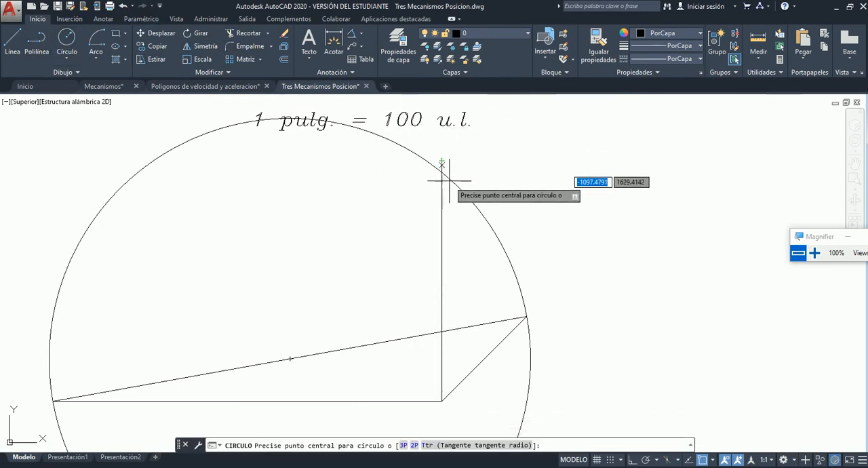
pyautogui.scroll(-3, 449, 182)
pyautogui.scroll(5, 471, 231)
pyautogui.scroll(-2, 464, 227)
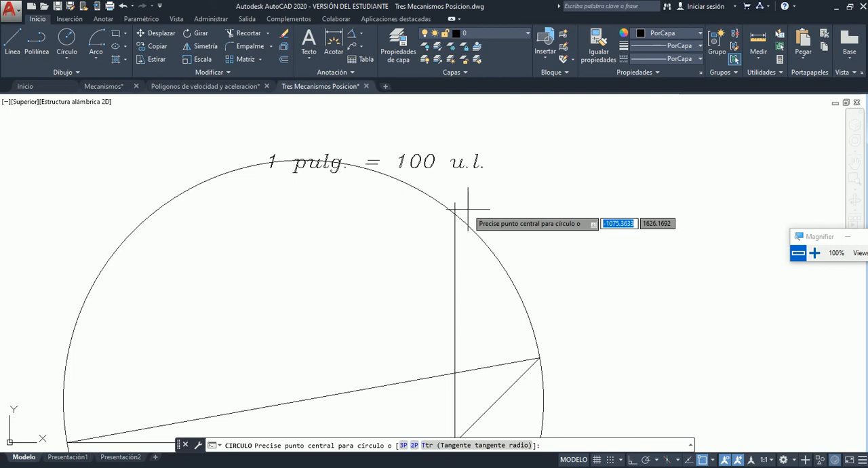
pyautogui.scroll(-2, 468, 209)
pyautogui.press('Escape')
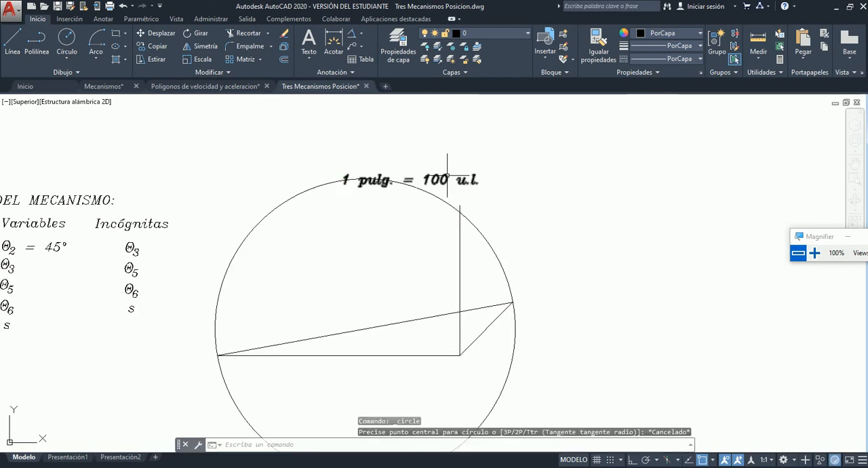
# Move the "1 pulg. = 100 u.l." scale note straight up so it sits clear above the construction circle.
pyautogui.click(381, 180)
pyautogui.click(343, 181)
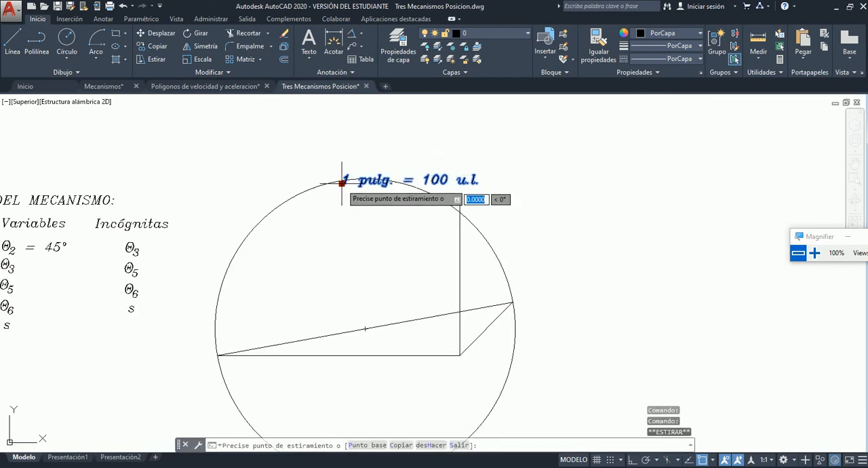
pyautogui.click(344, 122)
pyautogui.press('Escape')
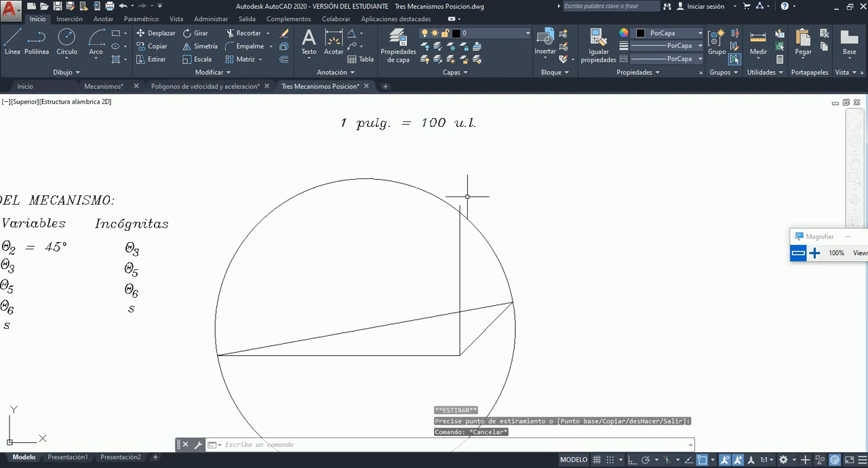
# Draw a circle of radius 600 centred on the upper end of the vertical O2–O6 line, for link a6.
pyautogui.click(66, 42)
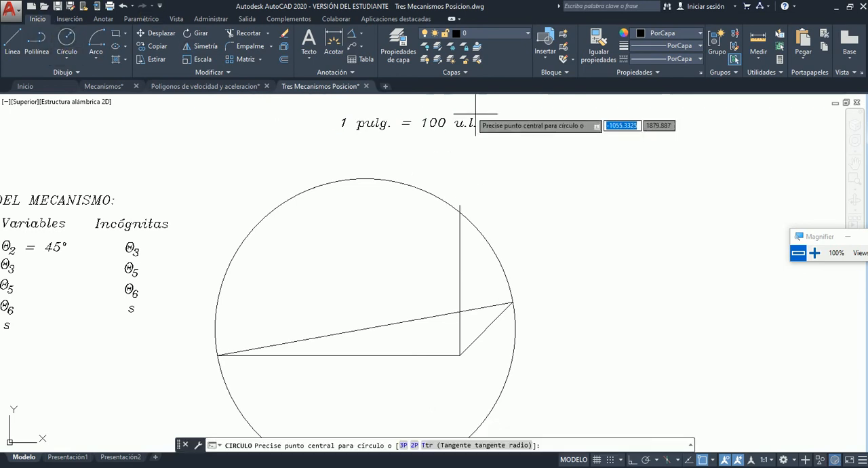
pyautogui.click(460, 205)
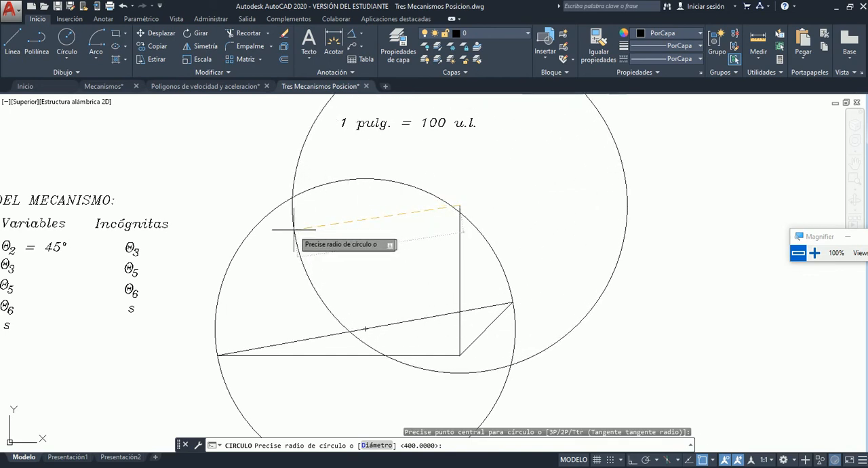
pyautogui.write('600')
pyautogui.press('Return')
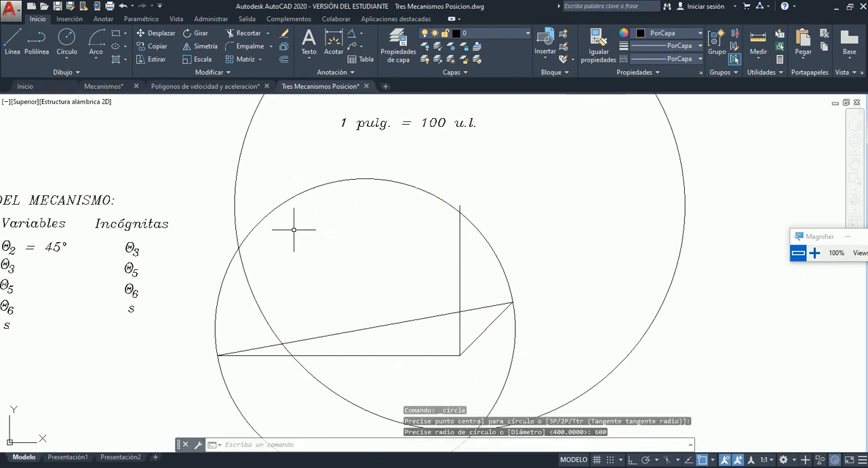
pyautogui.scroll(-2, 391, 212)
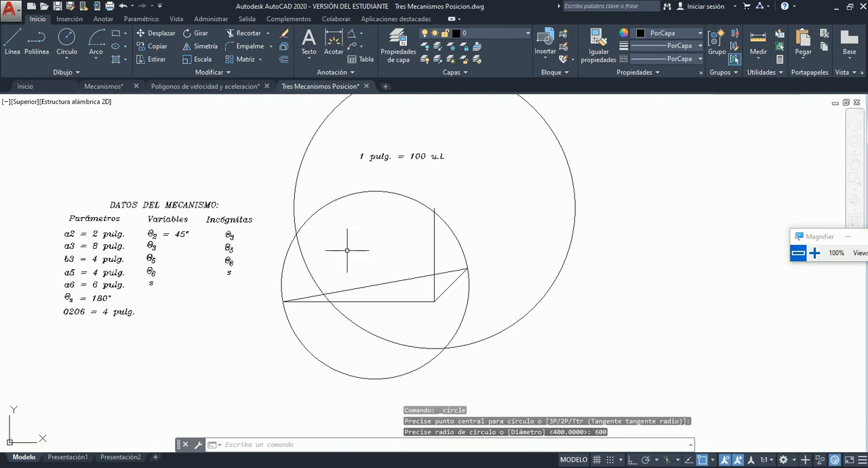
pyautogui.scroll(2, 347, 250)
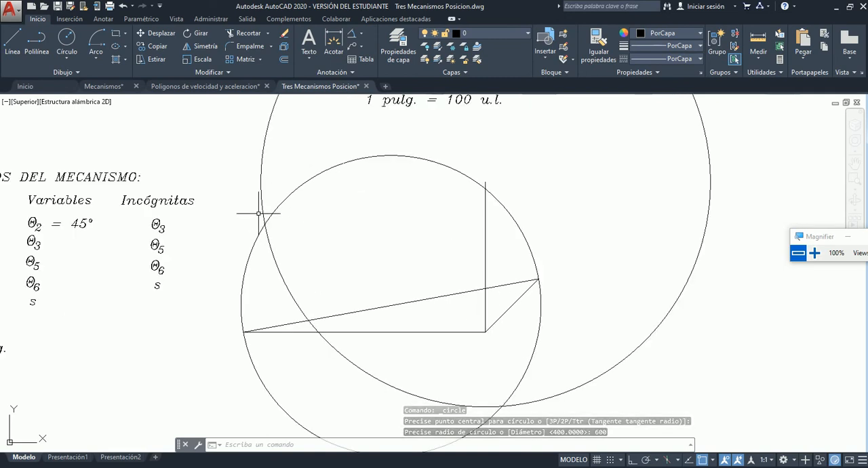
# Draw link a6 as a line from the upper end of the vertical O2–O6 line to the upper-left intersection of the two circles, matching the diagram.
pyautogui.scroll(-2, 397, 316)
pyautogui.scroll(4, 438, 329)
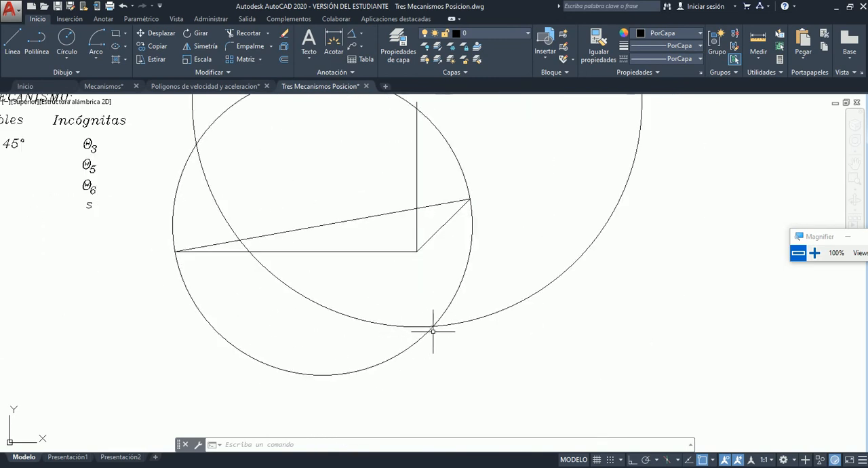
pyautogui.scroll(-4, 436, 328)
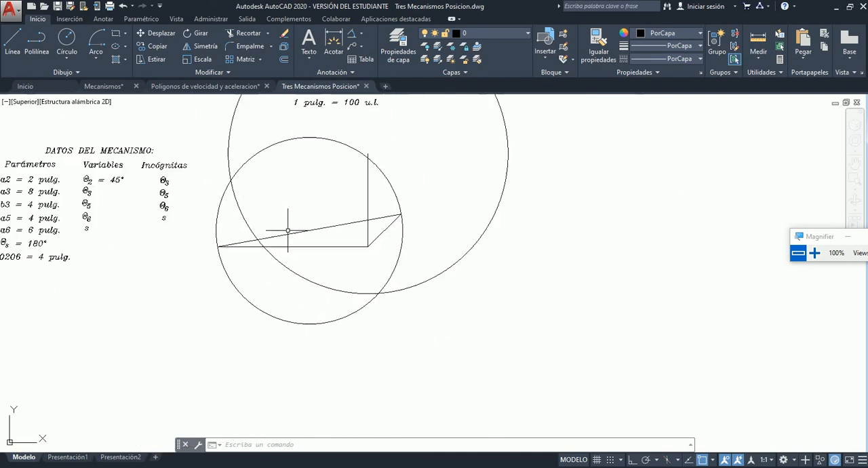
pyautogui.scroll(2, 238, 151)
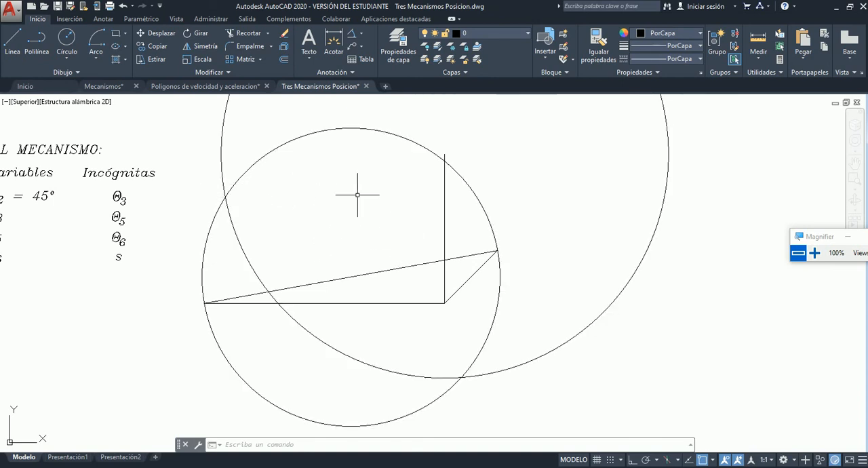
pyautogui.click(10, 35)
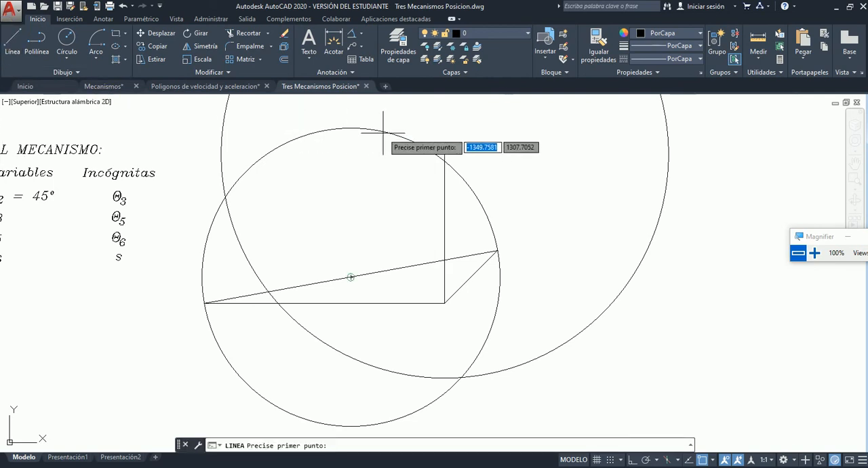
pyautogui.click(444, 155)
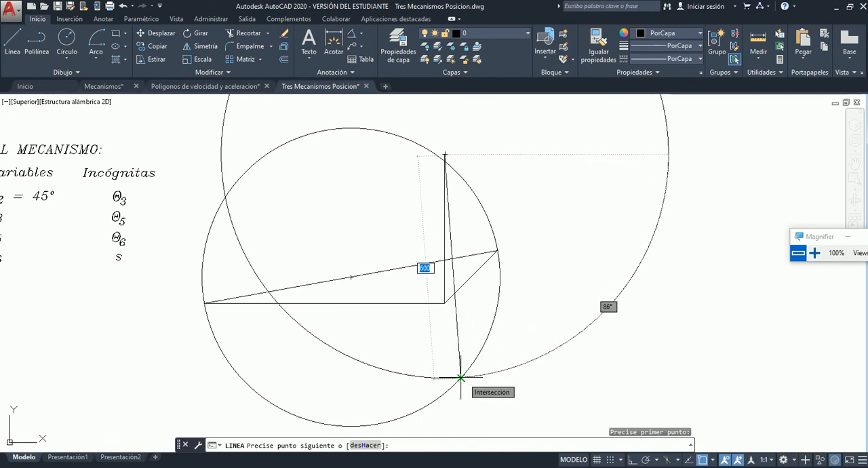
pyautogui.scroll(-4, 502, 302)
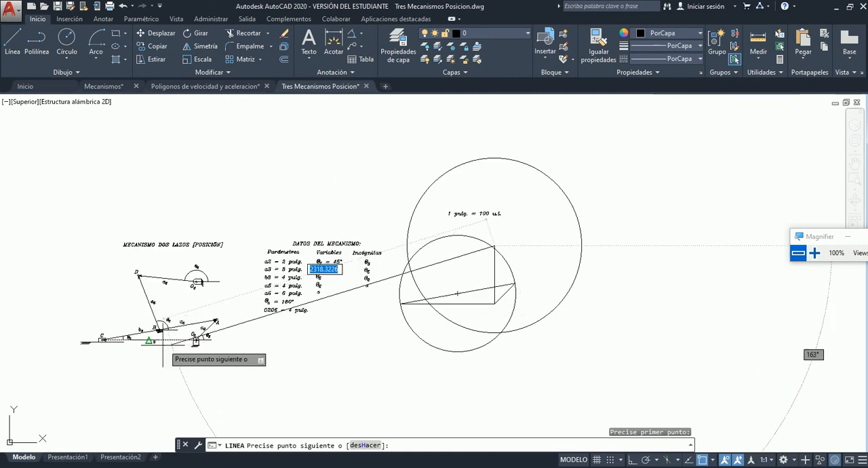
pyautogui.scroll(4, 135, 339)
pyautogui.scroll(-3, 102, 342)
pyautogui.scroll(3, 111, 287)
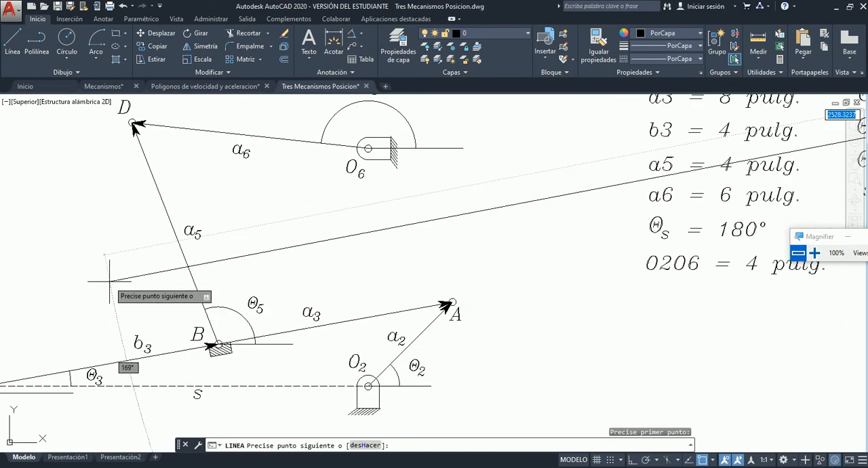
pyautogui.scroll(-3, 112, 330)
pyautogui.scroll(3, 103, 280)
pyautogui.scroll(2, 102, 280)
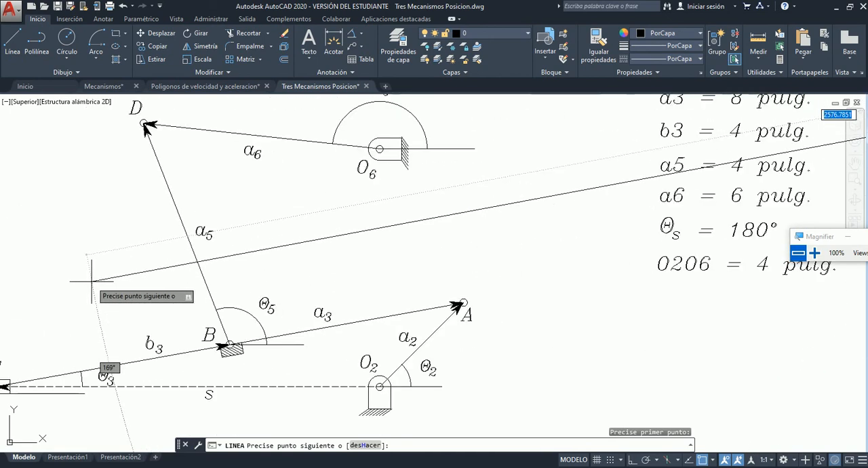
pyautogui.scroll(-2, 116, 277)
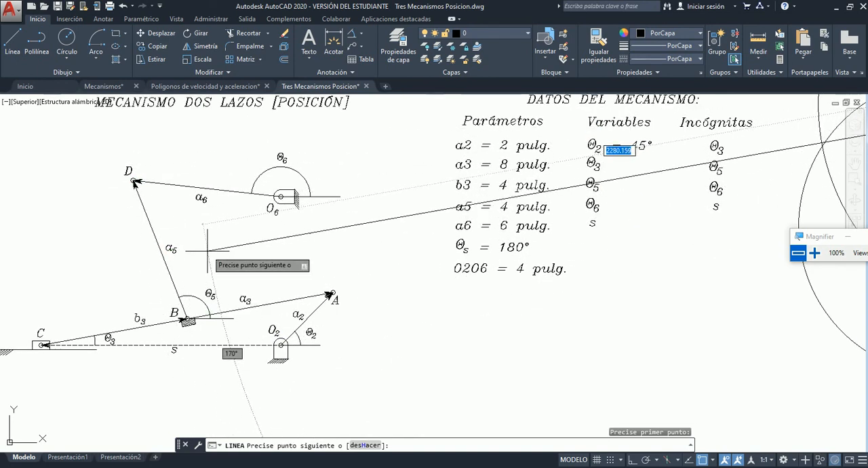
pyautogui.scroll(-4, 207, 254)
pyautogui.scroll(-2, 207, 253)
pyautogui.scroll(5, 415, 197)
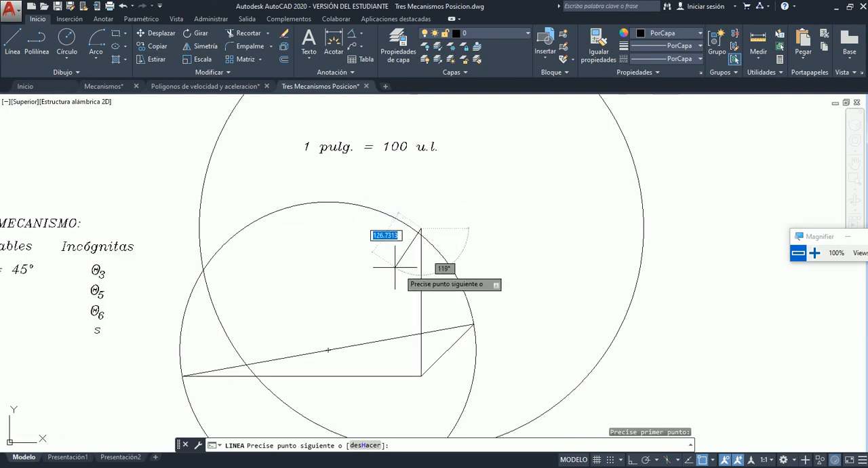
pyautogui.click(203, 270)
pyautogui.press('Escape')
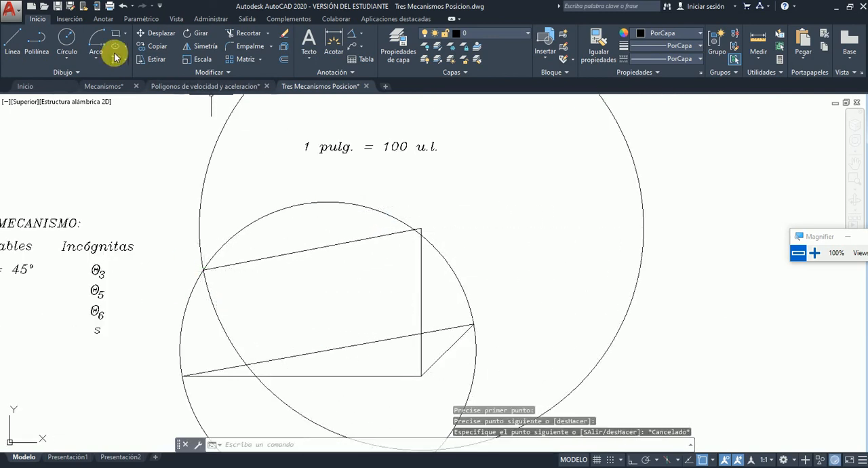
pyautogui.click(12, 41)
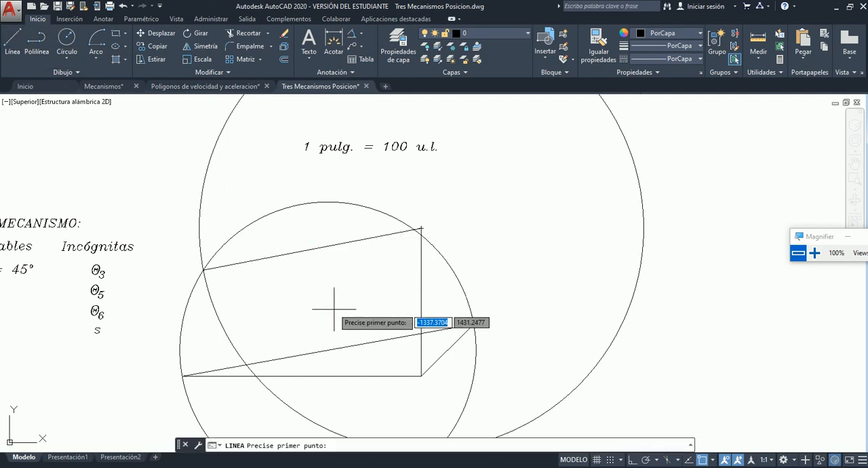
pyautogui.scroll(-5, 334, 308)
pyautogui.scroll(2, 359, 278)
pyautogui.scroll(-1, 349, 275)
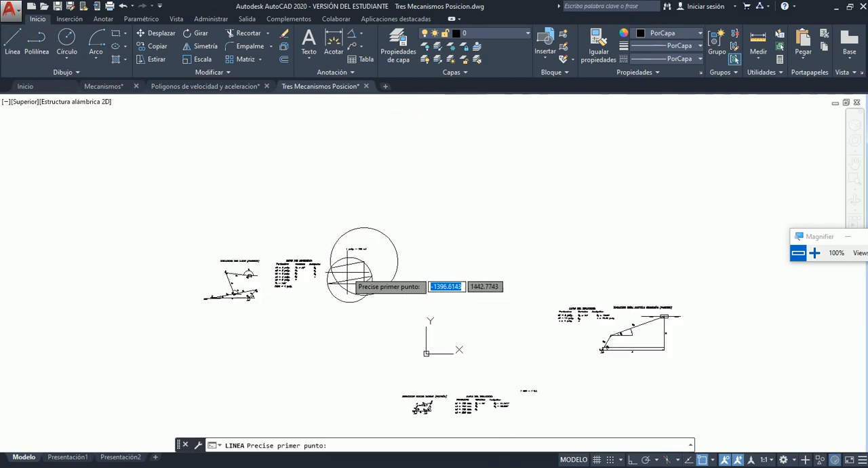
pyautogui.scroll(2, 349, 275)
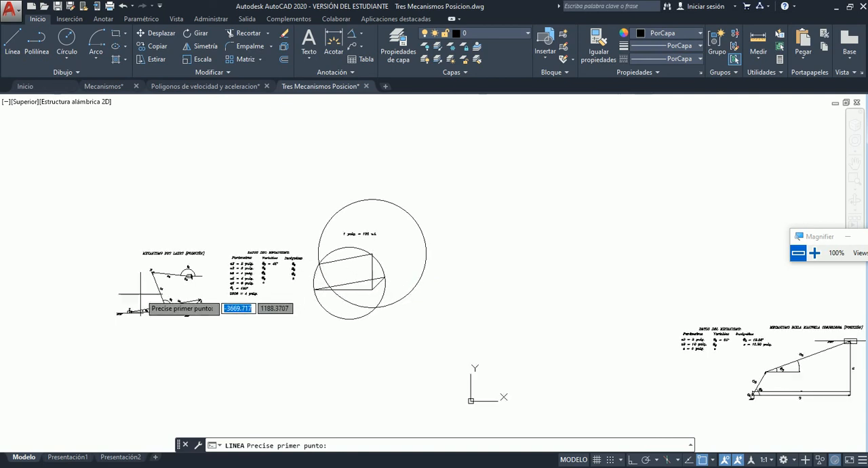
pyautogui.scroll(4, 145, 294)
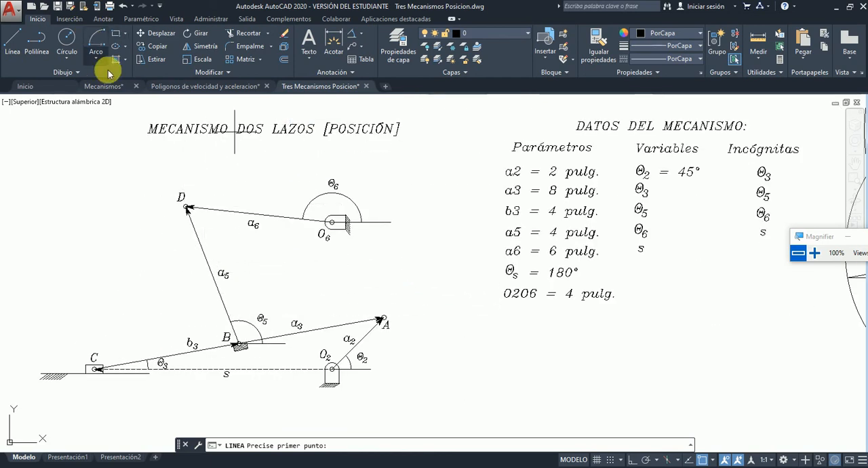
pyautogui.press('Escape')
pyautogui.click(757, 60)
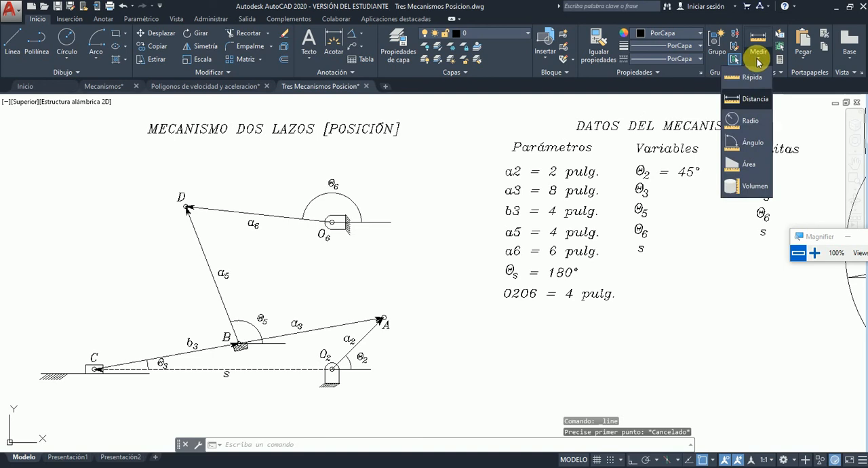
pyautogui.click(443, 366)
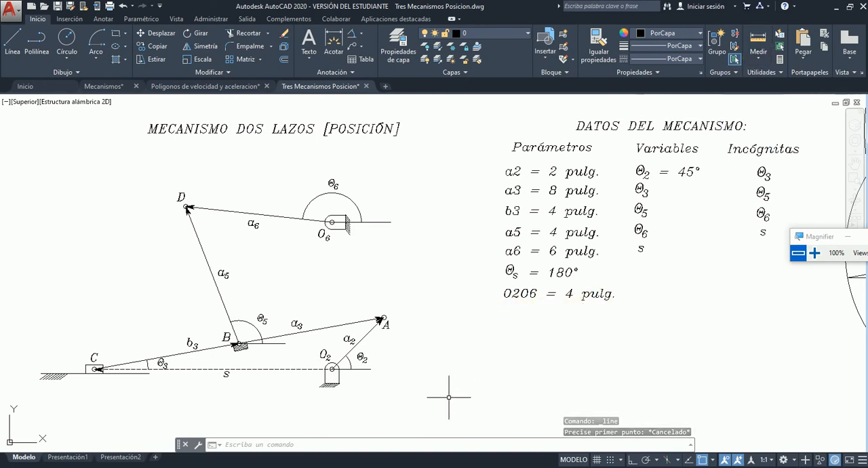
pyautogui.hotkey('alt', 'Tab')
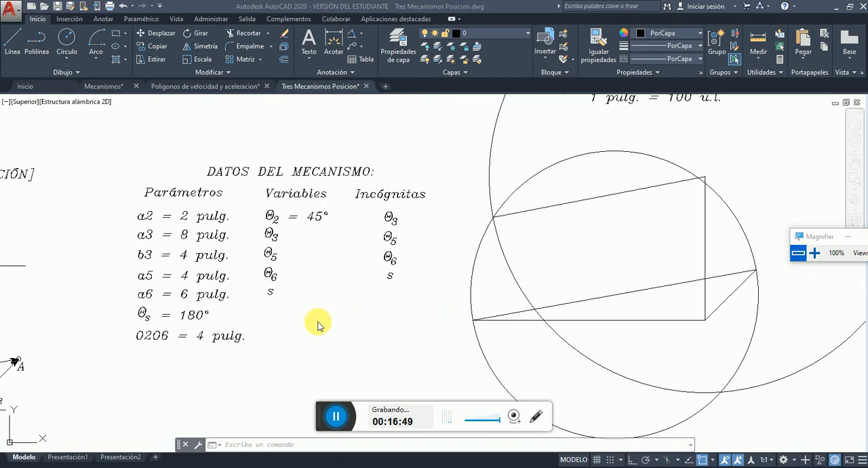
pyautogui.click(318, 323)
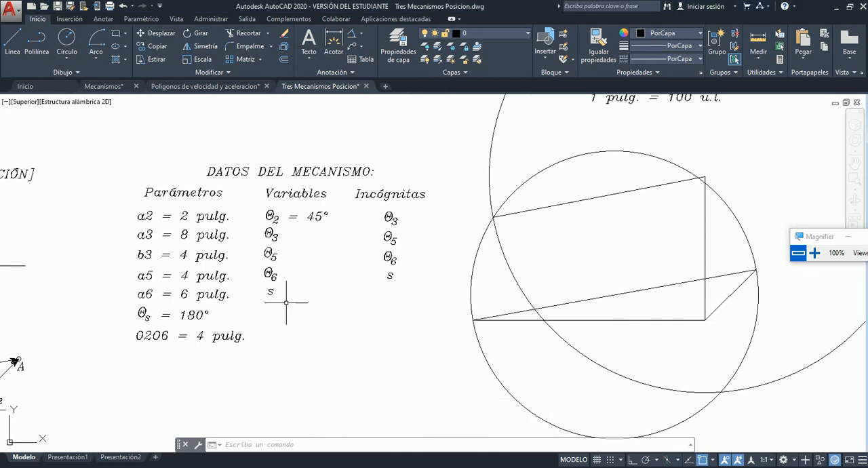
# Change the a6 length in the mechanism data table to 4 pulg.
pyautogui.doubleClick(181, 294)
pyautogui.click(183, 294)
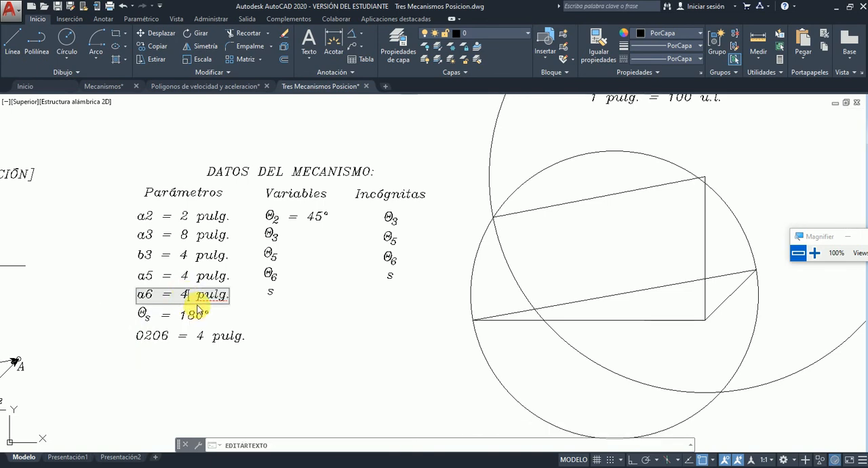
pyautogui.click(306, 332)
pyautogui.scroll(-2, 466, 232)
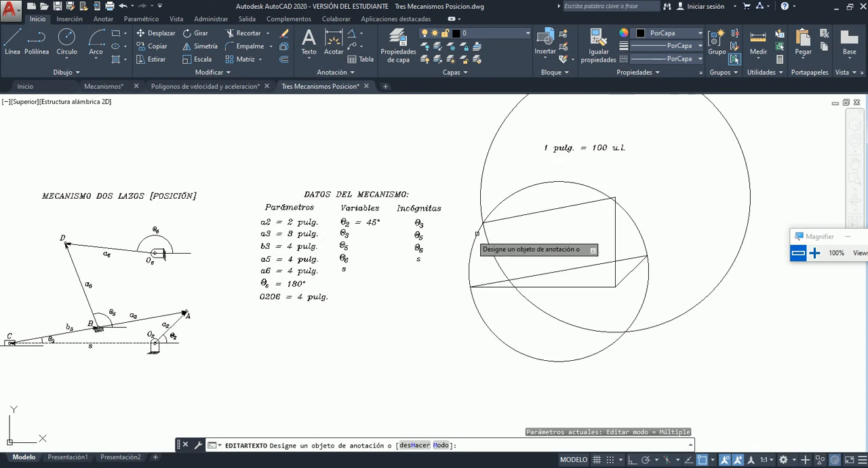
pyautogui.press('Escape')
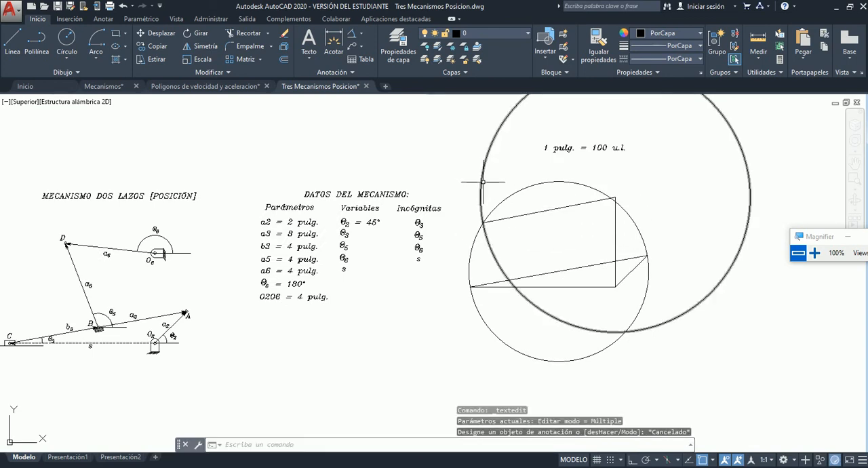
# Replace the radius 600 circle for link a6 with one of radius 400 centred on the upper end of the vertical O2–O6 line.
pyautogui.click(483, 181)
pyautogui.press('Delete')
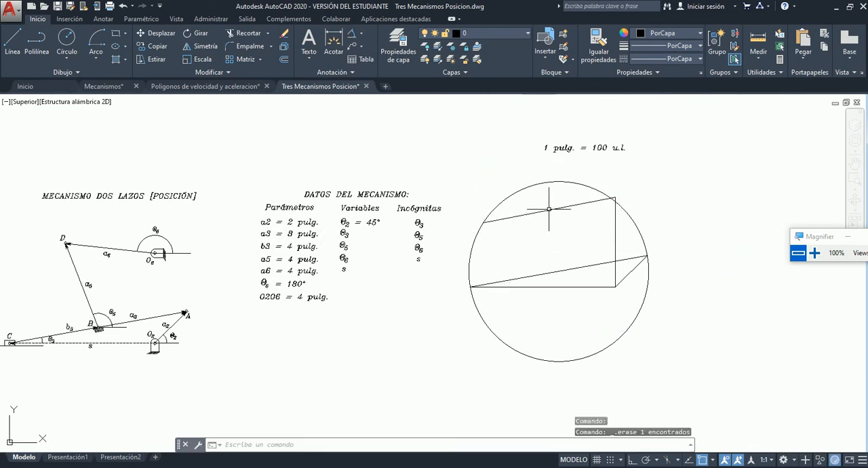
pyautogui.scroll(2, 629, 175)
pyautogui.click(67, 37)
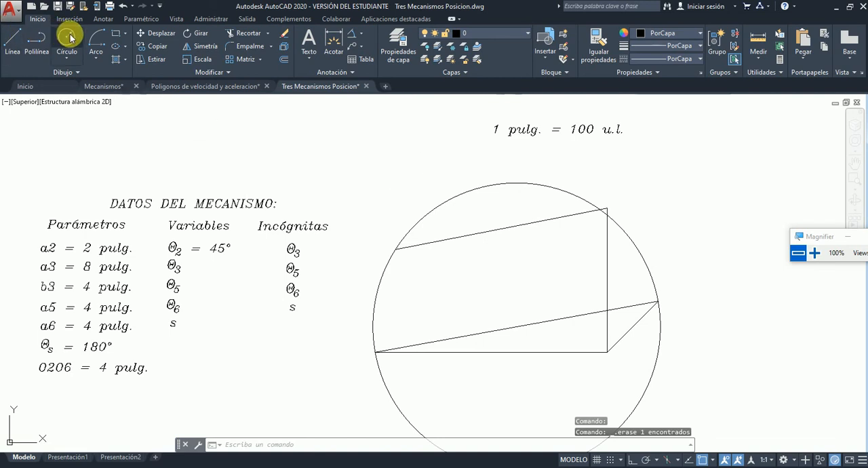
pyautogui.click(607, 209)
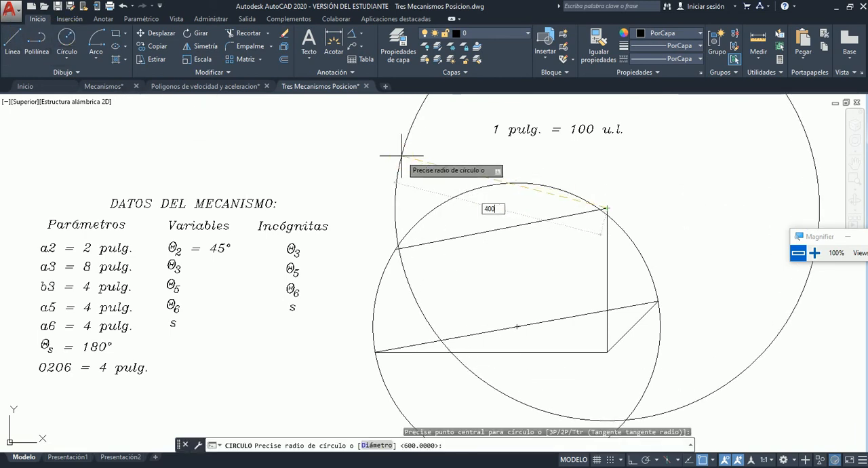
pyautogui.press('Return')
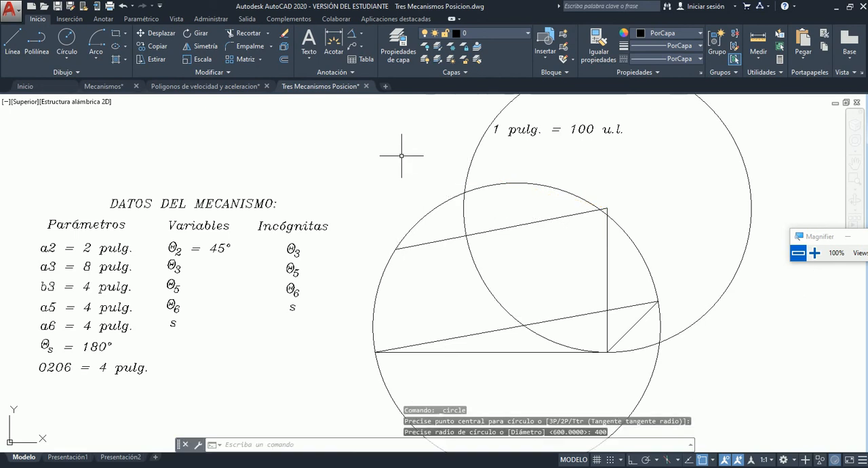
# Erase the old a6 line and draw a new one from the upper end of the vertical O2–O6 line to an intersection of the two circles.
pyautogui.click(445, 239)
pyautogui.press('Delete')
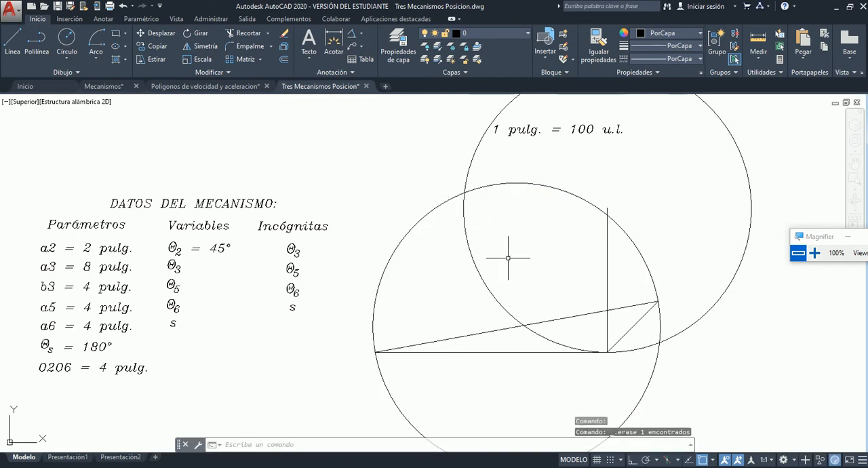
pyautogui.scroll(4, 674, 339)
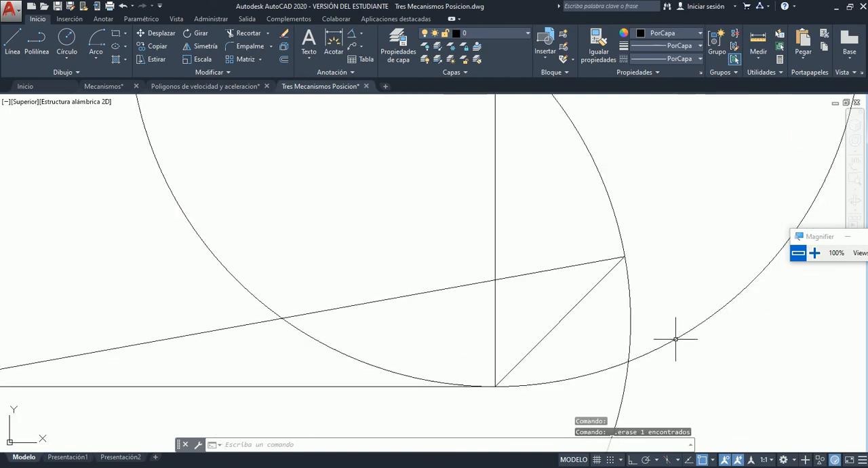
pyautogui.scroll(-2, 674, 339)
pyautogui.scroll(-2, 675, 339)
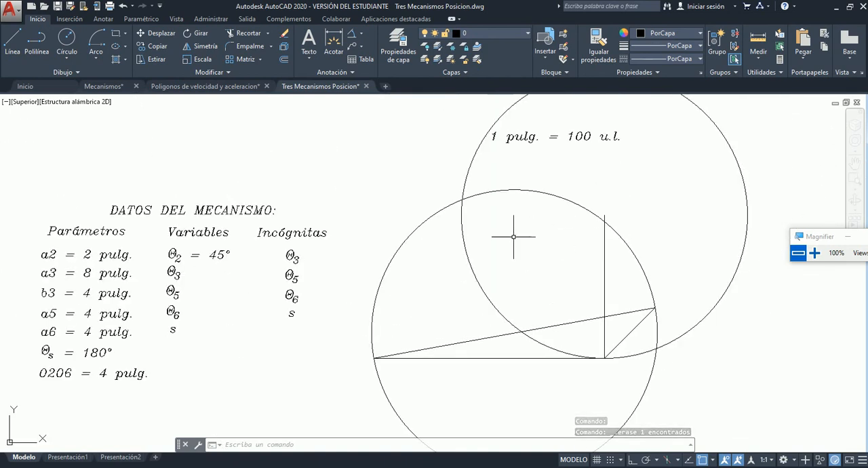
pyautogui.click(14, 42)
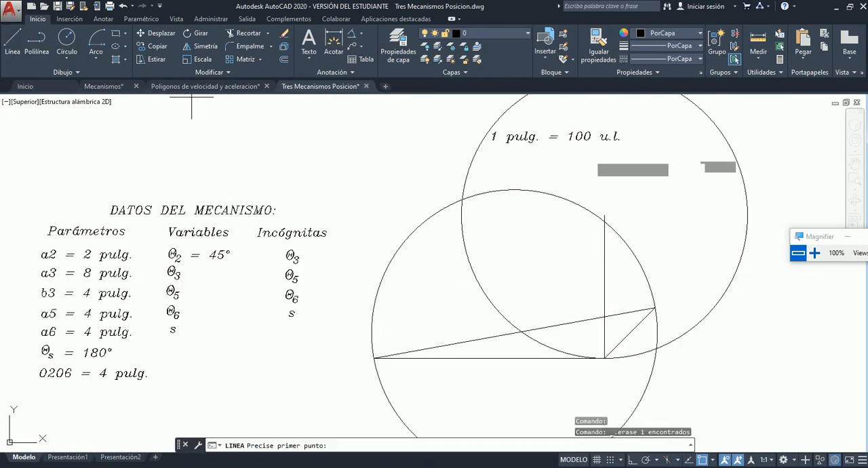
pyautogui.click(604, 216)
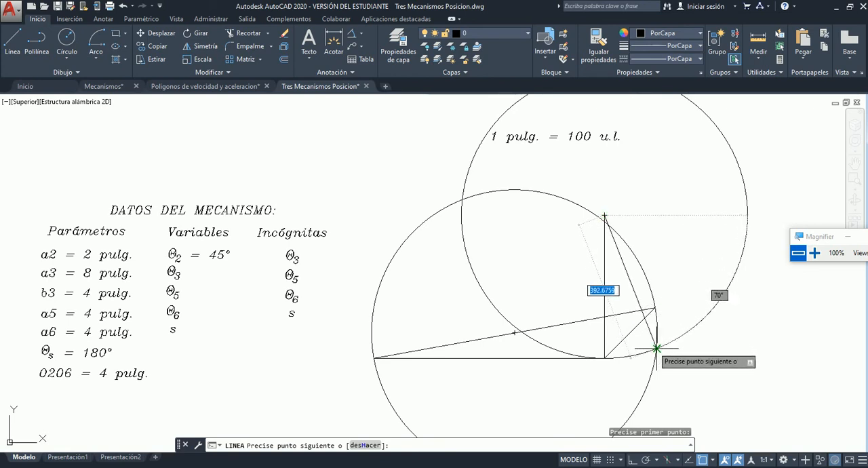
pyautogui.write('400')
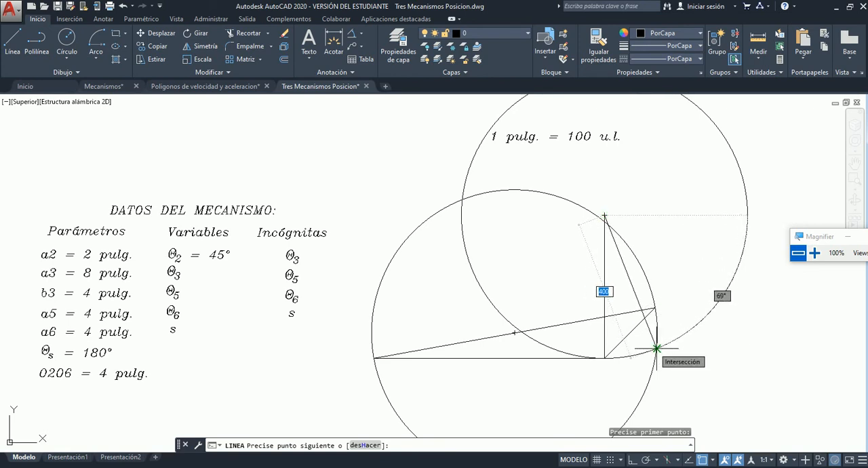
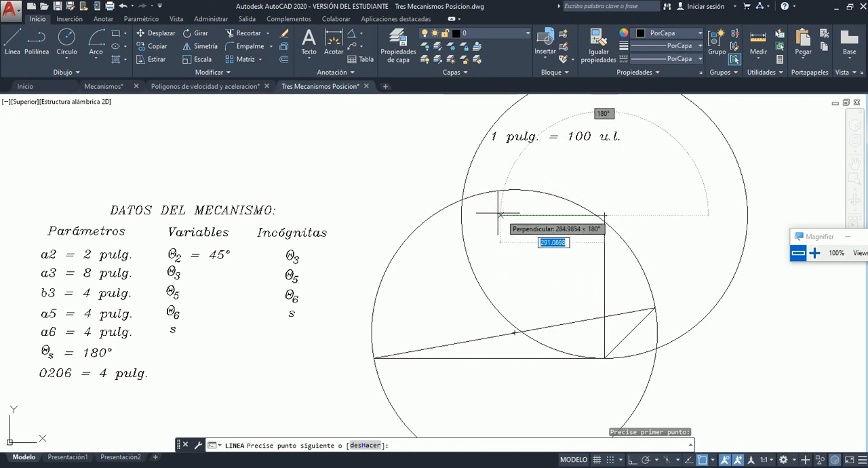
# Complete link a6 at the upper-left intersection of the two circles and erase the circle centred on its other end.
pyautogui.click(462, 200)
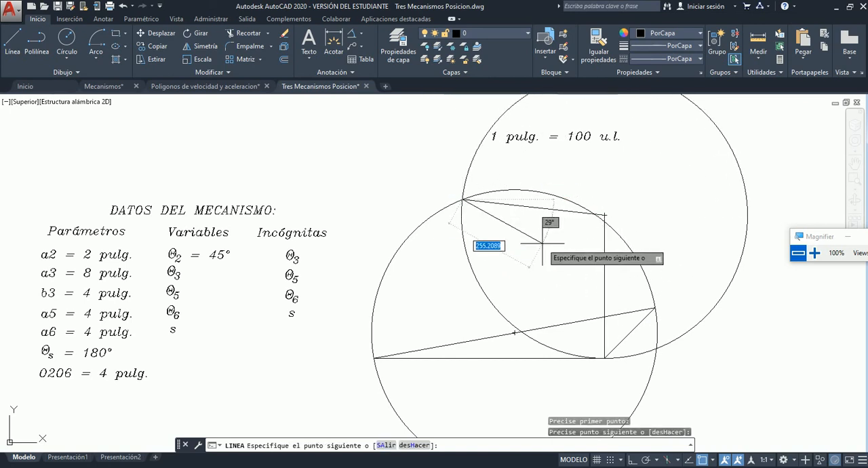
pyautogui.press('Escape')
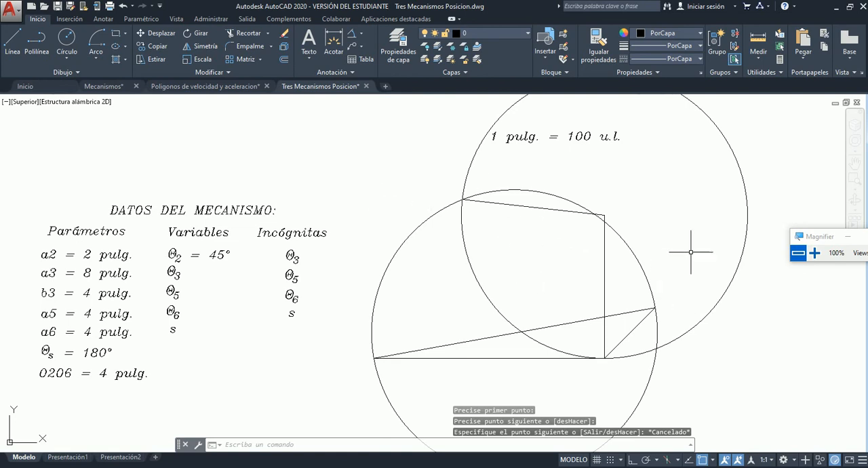
pyautogui.click(716, 303)
pyautogui.press('Delete')
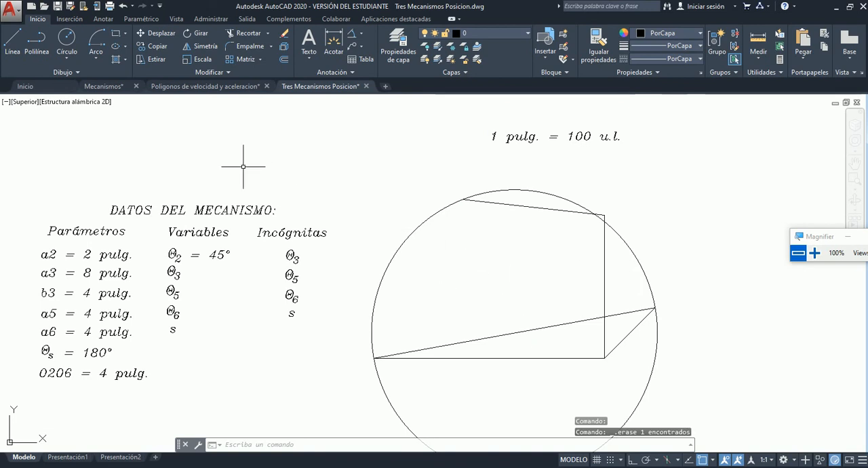
# Draw link a5 as a line from the midpoint of the long a3 line to the far end of link a6, matching the diagram.
pyautogui.click(14, 40)
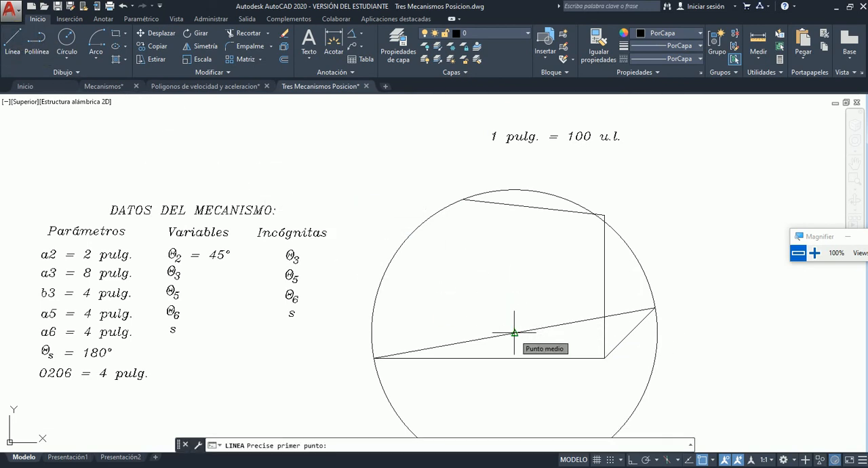
pyautogui.scroll(-6, 569, 219)
pyautogui.scroll(6, 387, 270)
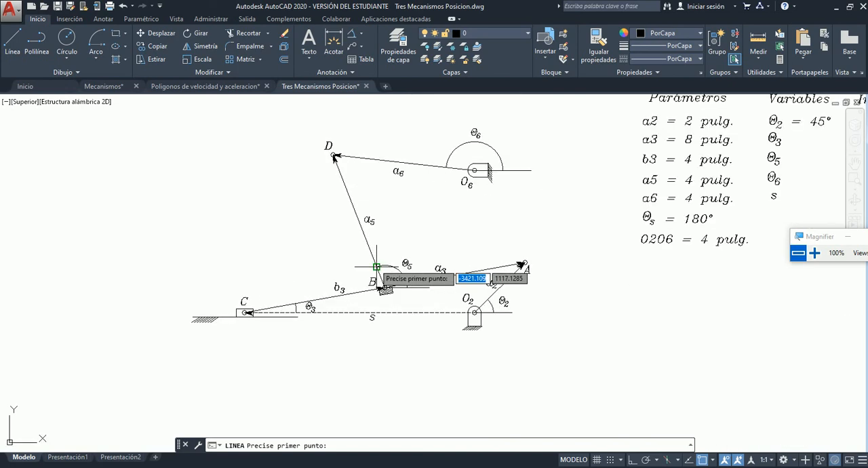
pyautogui.scroll(2, 395, 258)
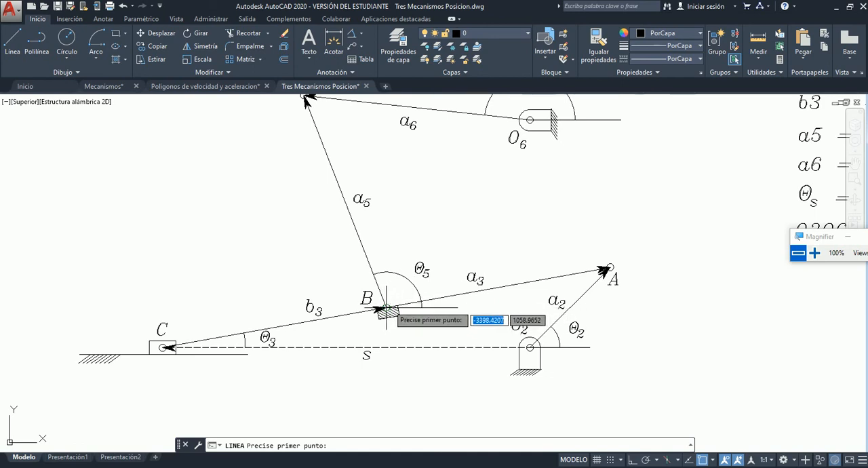
pyautogui.scroll(-3, 328, 145)
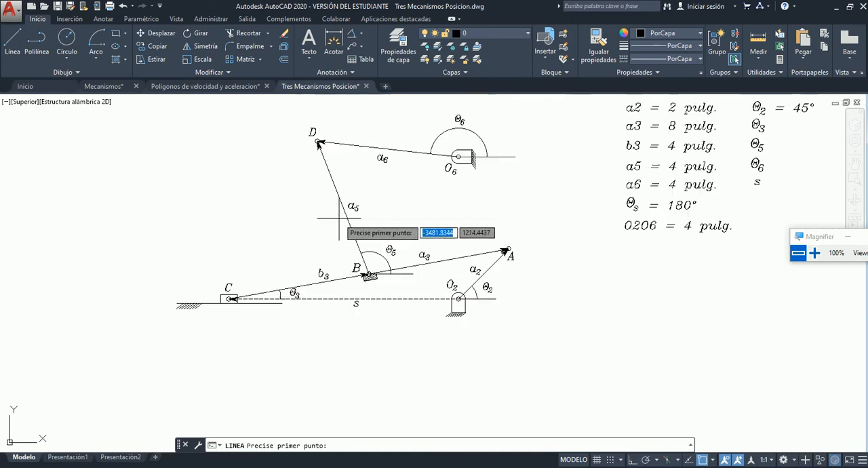
pyautogui.scroll(3, 309, 126)
pyautogui.scroll(-6, 308, 125)
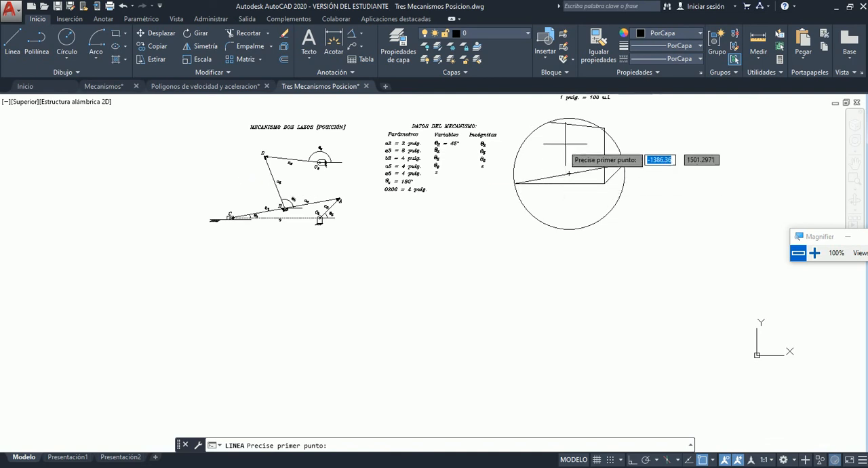
pyautogui.scroll(5, 581, 136)
pyautogui.scroll(-3, 580, 194)
pyautogui.scroll(2, 578, 125)
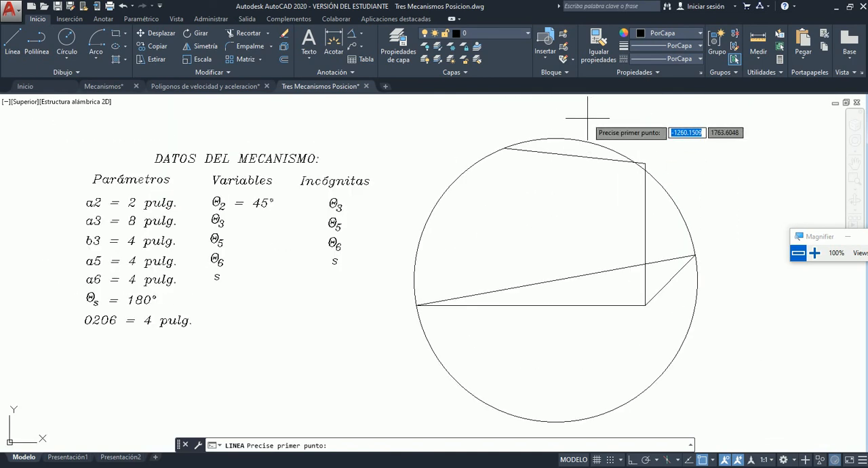
pyautogui.click(556, 280)
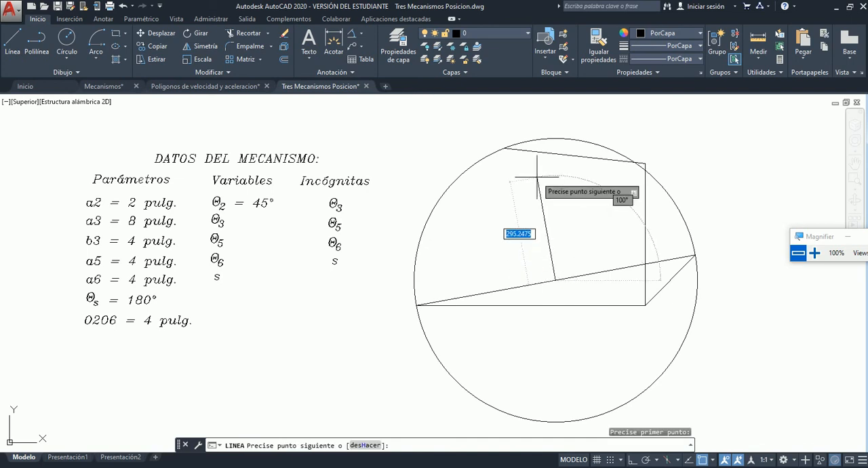
pyautogui.click(504, 147)
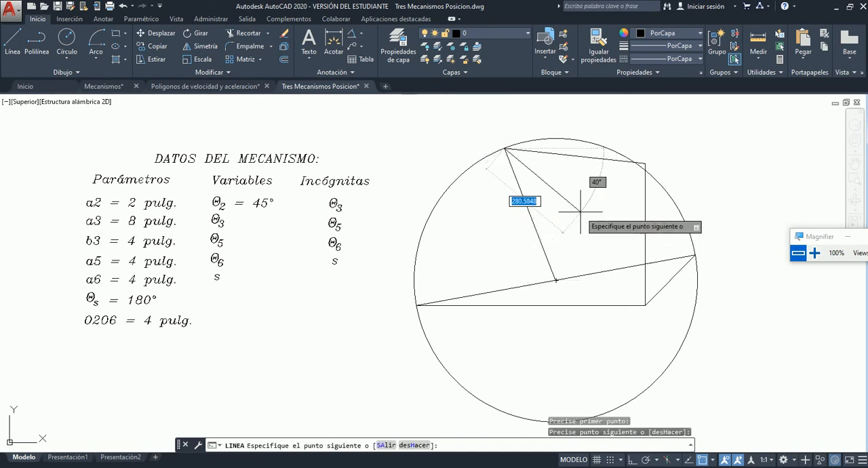
pyautogui.press('Escape')
# Erase the remaining construction circle, the vertical O2–O6 line and the horizontal s line, keeping only the links.
pyautogui.click(674, 195)
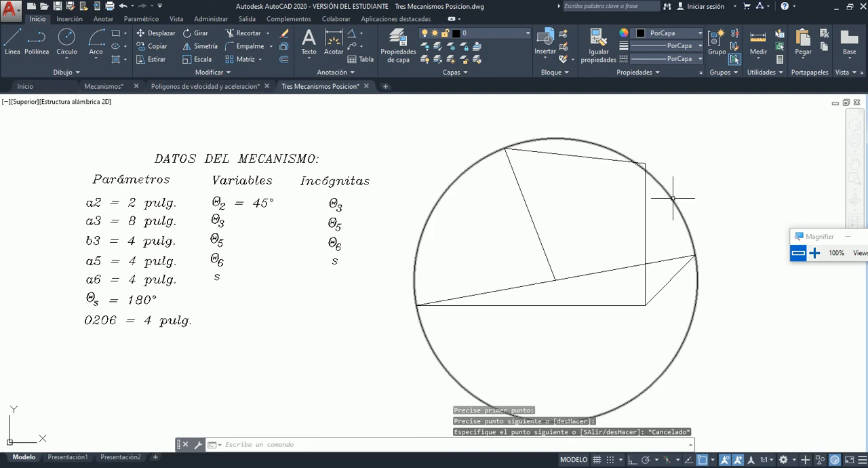
pyautogui.press('Delete')
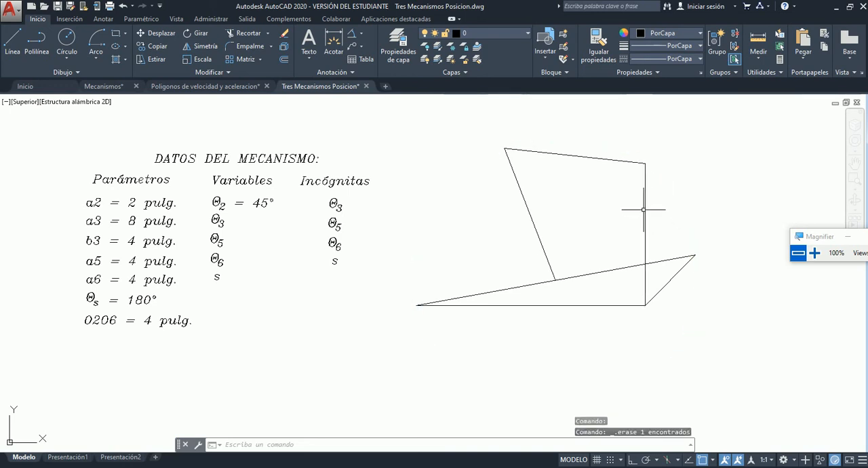
pyautogui.click(646, 211)
pyautogui.press('Delete')
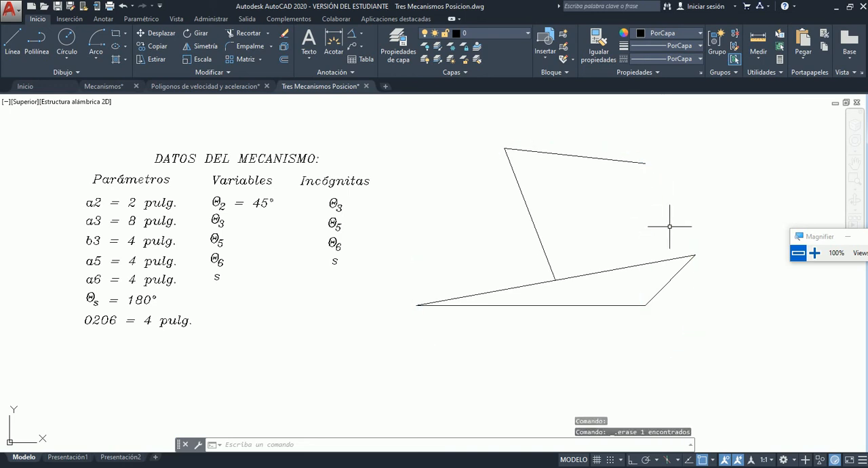
pyautogui.click(609, 306)
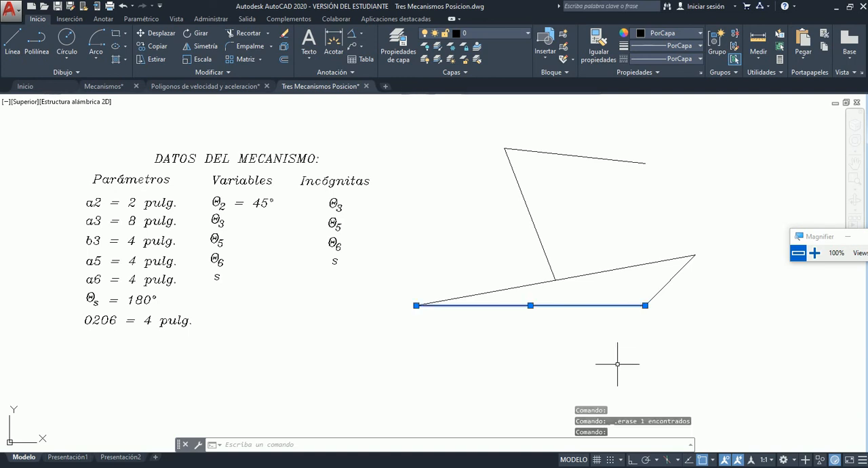
pyautogui.press('Delete')
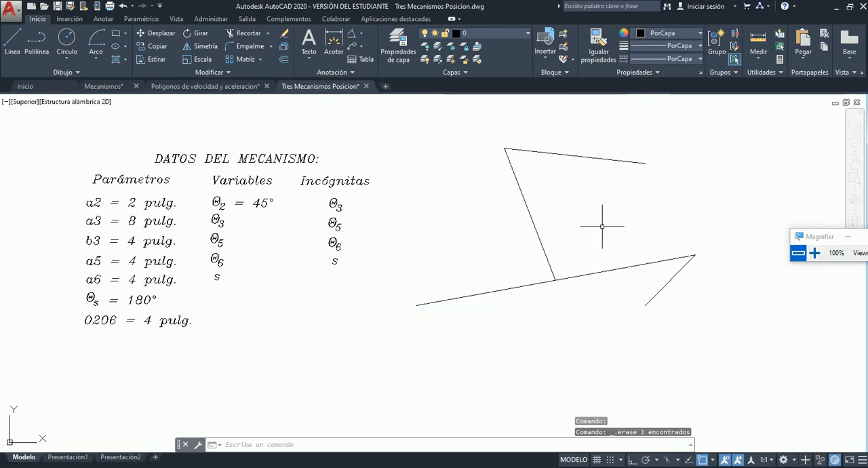
# Move all the constructed link lines into the free space left of the mechanism diagram.
pyautogui.scroll(-2, 602, 227)
pyautogui.scroll(2, 602, 227)
pyautogui.click(405, 125)
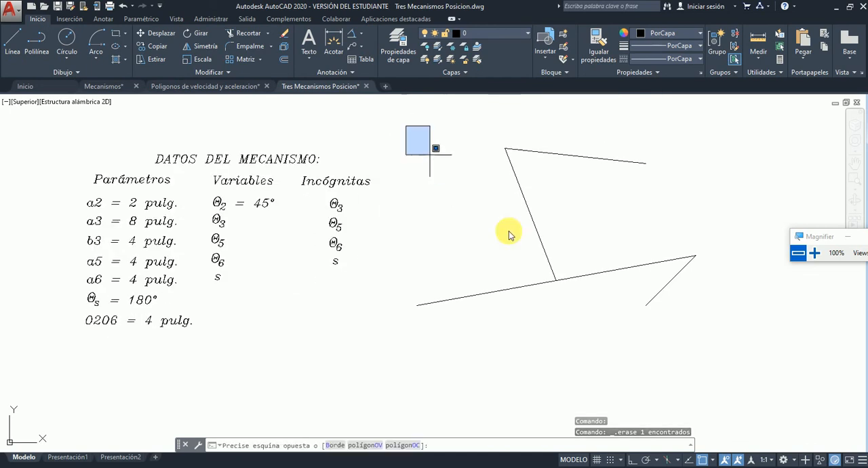
pyautogui.click(723, 360)
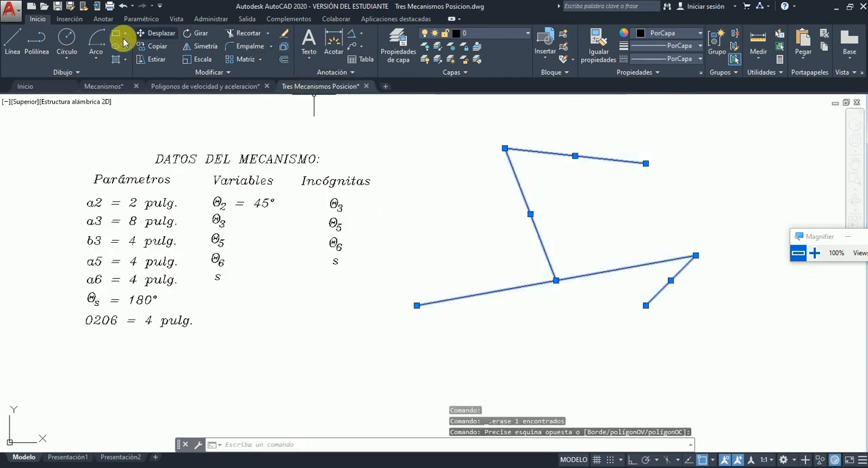
pyautogui.click(145, 38)
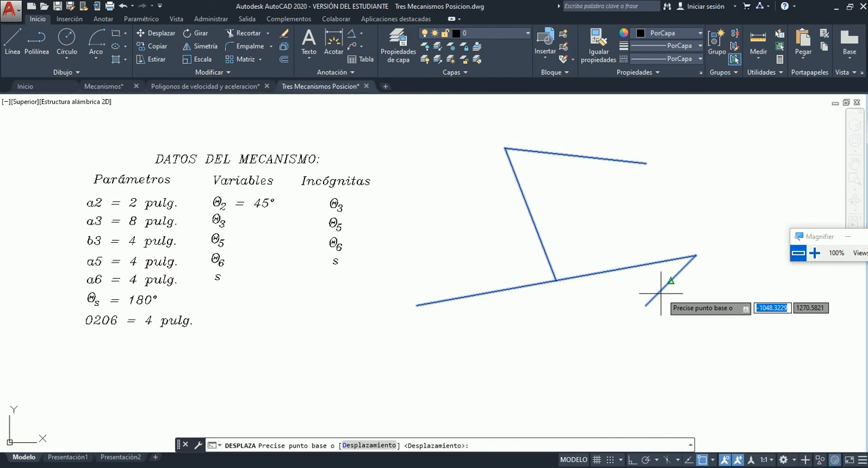
pyautogui.click(567, 299)
pyautogui.scroll(-6, 567, 299)
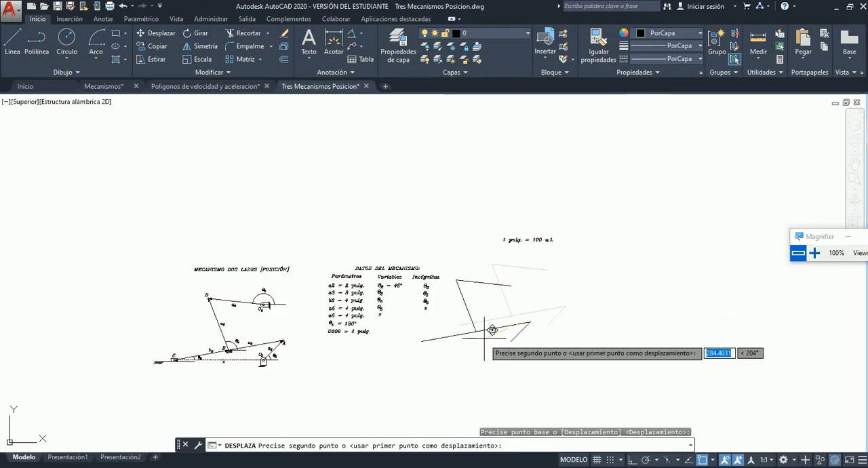
pyautogui.scroll(8, 407, 339)
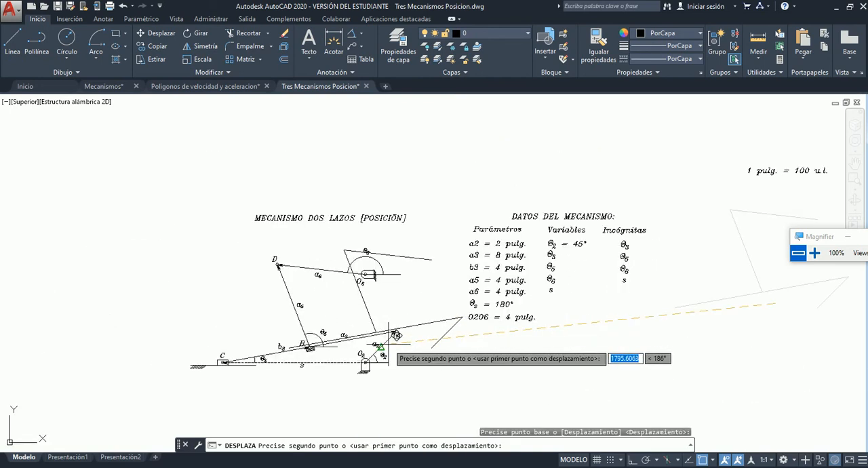
pyautogui.scroll(5, 317, 350)
pyautogui.scroll(-5, 359, 360)
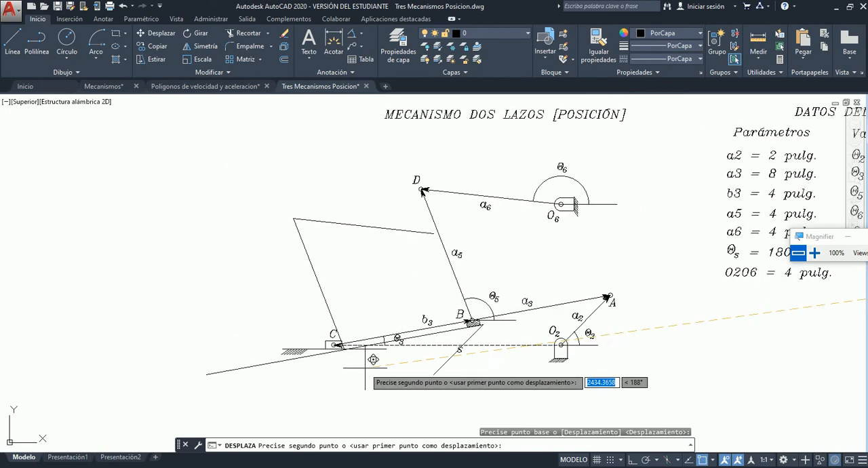
pyautogui.click(199, 297)
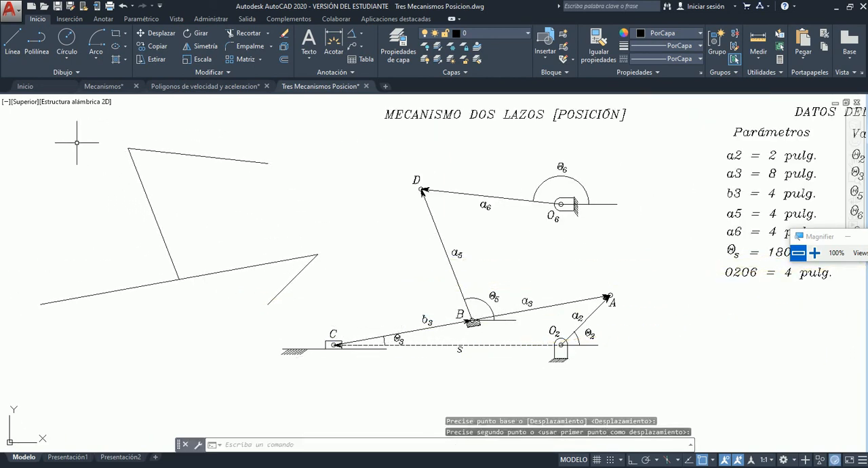
# Move the link lines by the lower end of a2, compare them with the diagram at O2, and place them below the scale note.
pyautogui.click(13, 126)
pyautogui.click(351, 350)
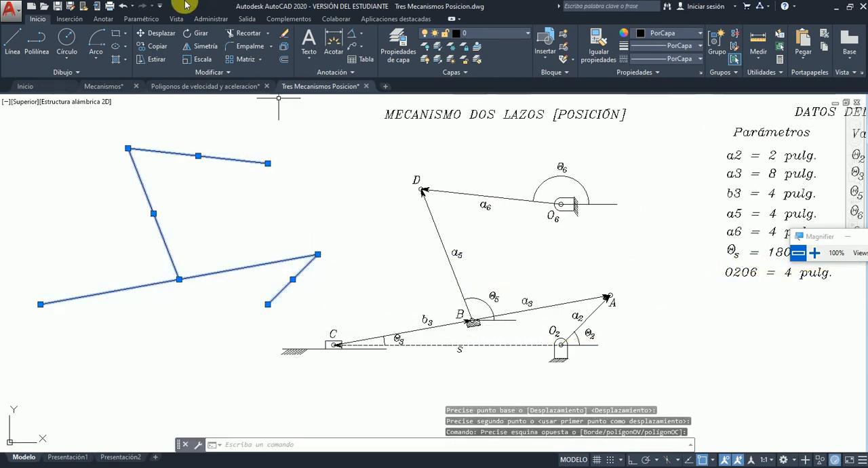
pyautogui.click(152, 34)
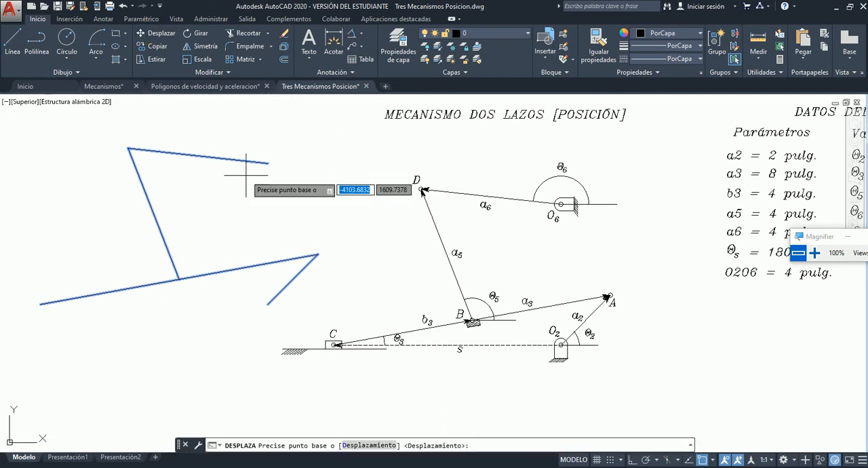
pyautogui.click(268, 304)
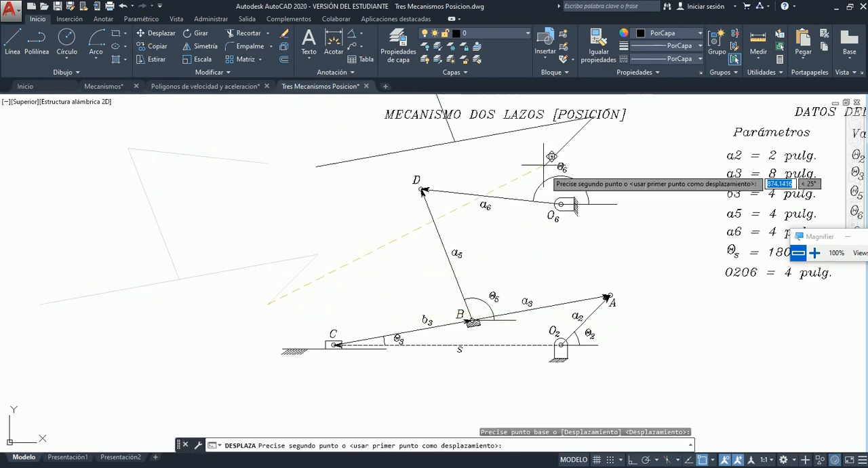
pyautogui.scroll(4, 577, 339)
pyautogui.scroll(-2, 546, 319)
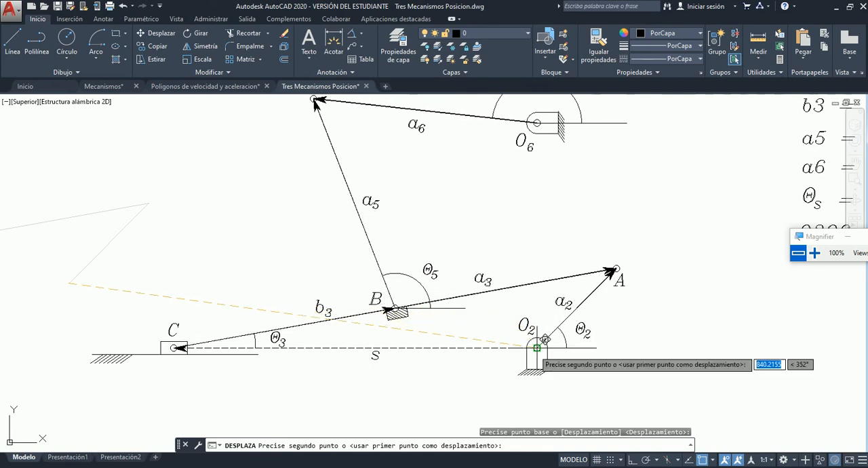
pyautogui.scroll(-6, 301, 337)
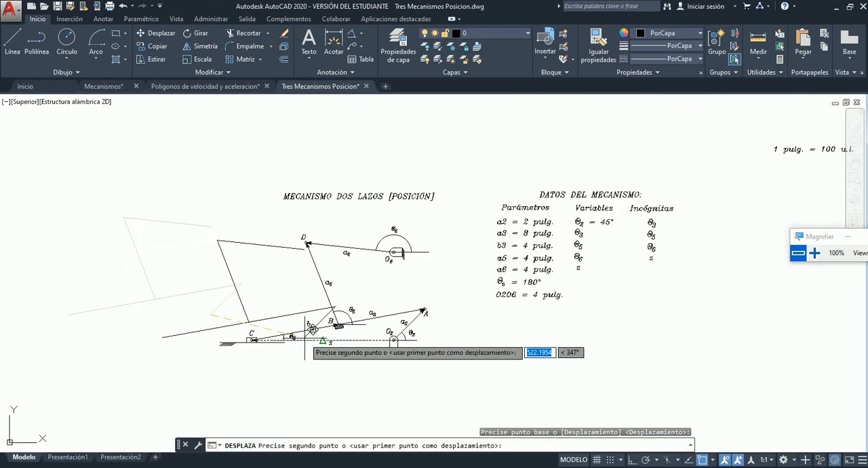
pyautogui.click(641, 322)
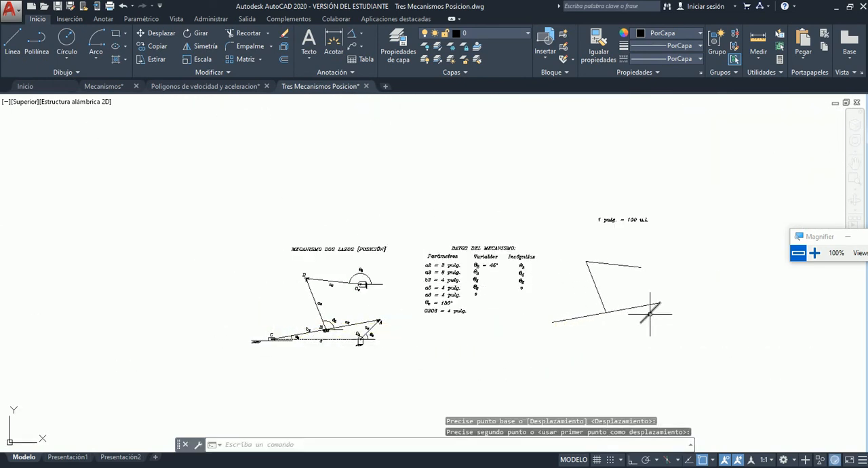
pyautogui.scroll(5, 650, 313)
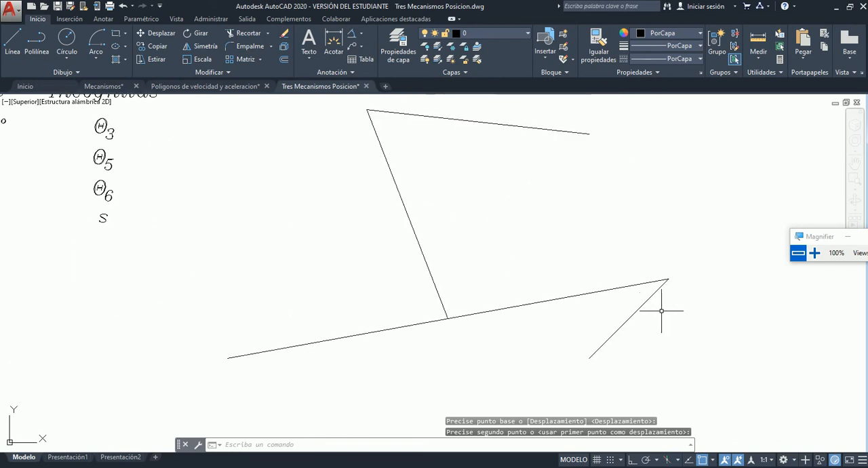
pyautogui.click(13, 41)
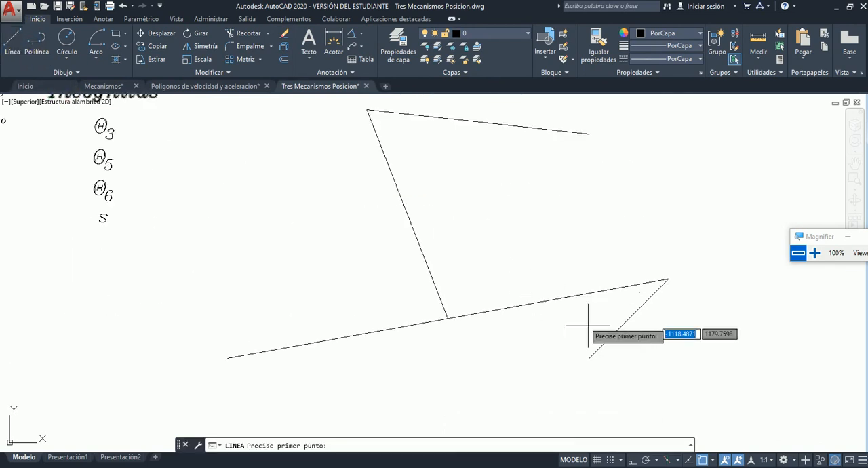
pyautogui.click(589, 357)
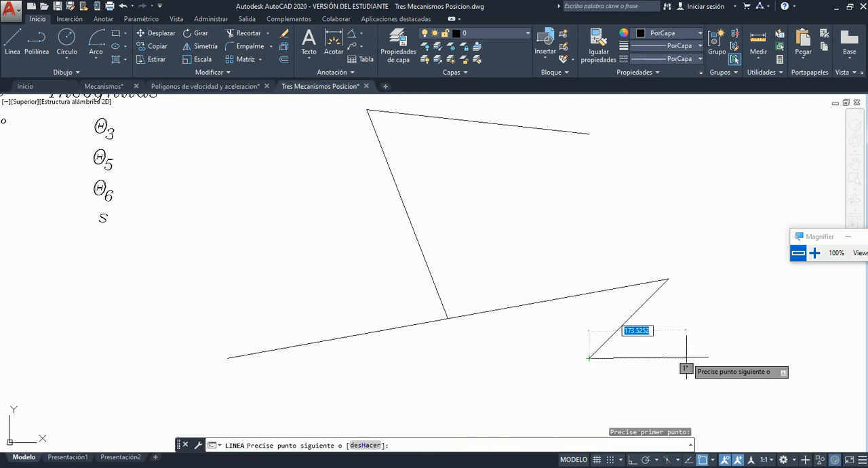
pyautogui.press('Escape')
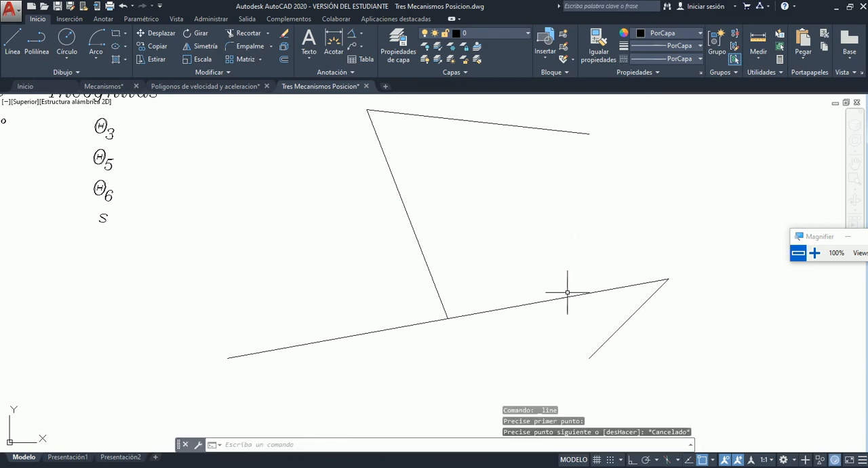
# Erase all the constructed link lines below the scale note.
pyautogui.scroll(-4, 590, 327)
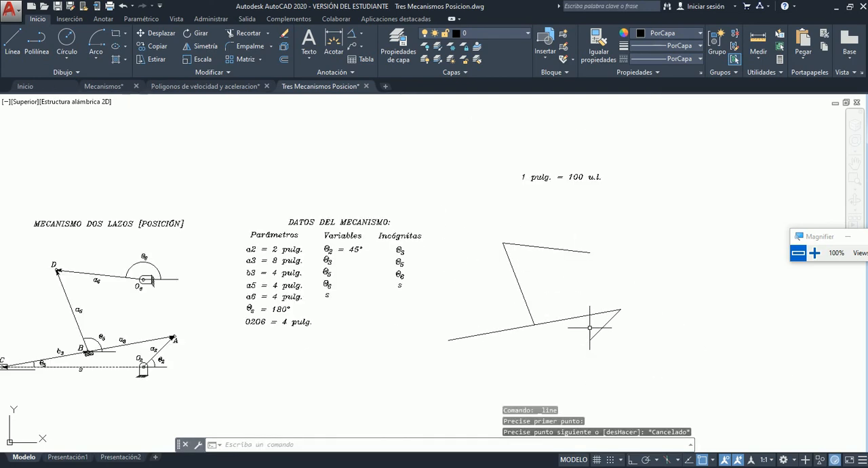
pyautogui.click(427, 217)
pyautogui.click(683, 378)
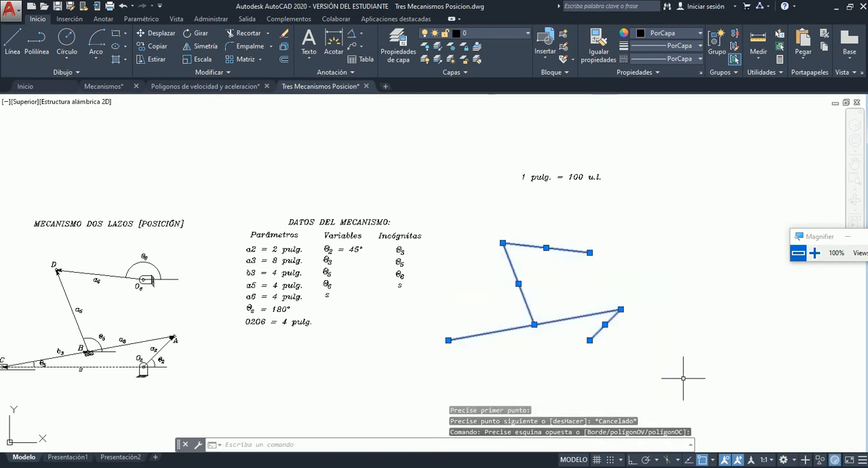
pyautogui.press('Delete')
# Examine the mechanism diagram's slider at C, the O6 support, the Θ6 label and its angle arc.
pyautogui.scroll(-4, 608, 306)
pyautogui.scroll(8, 408, 316)
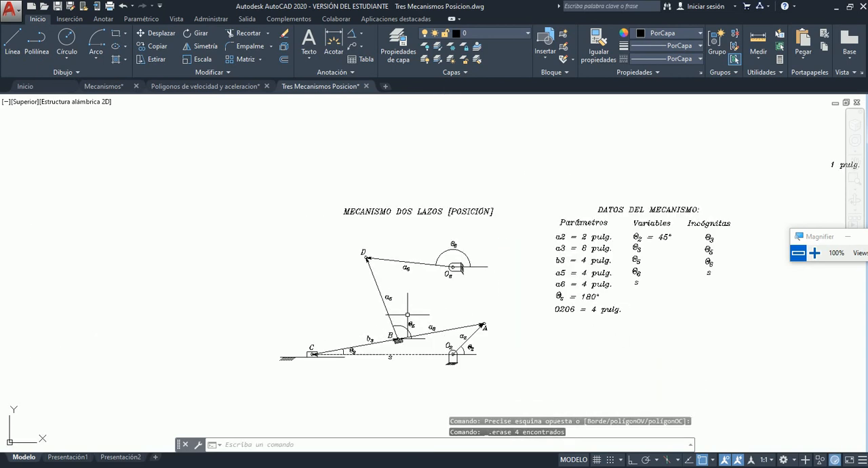
pyautogui.scroll(-3, 434, 320)
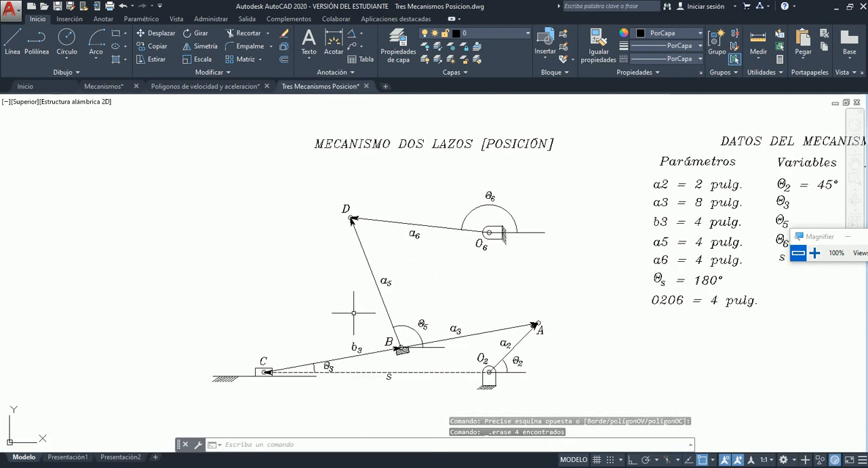
pyautogui.scroll(5, 358, 332)
pyautogui.scroll(-2, 358, 317)
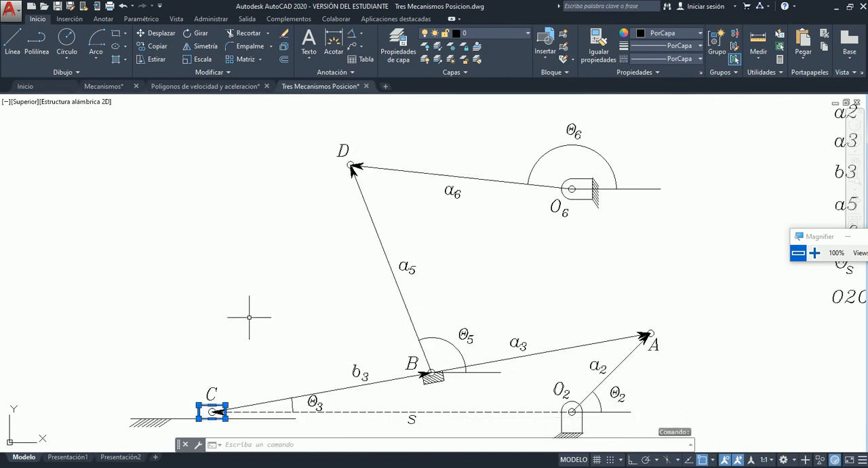
pyautogui.press('Escape')
pyautogui.click(582, 199)
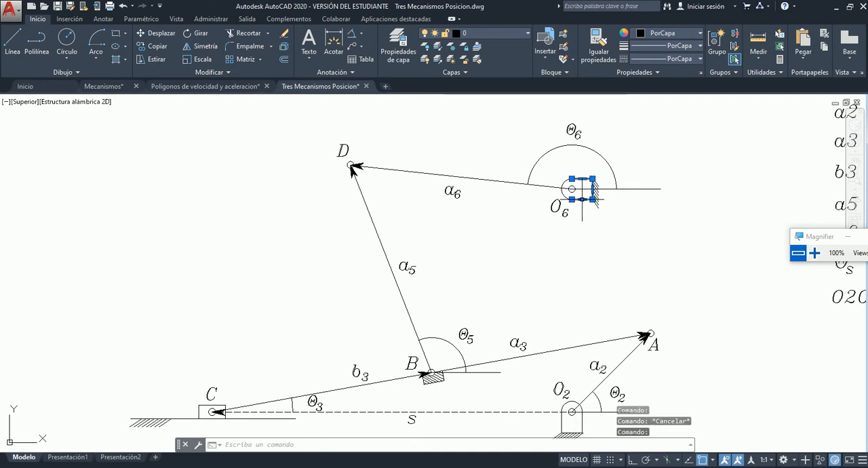
pyautogui.press('Escape')
pyautogui.click(564, 195)
pyautogui.press('Escape')
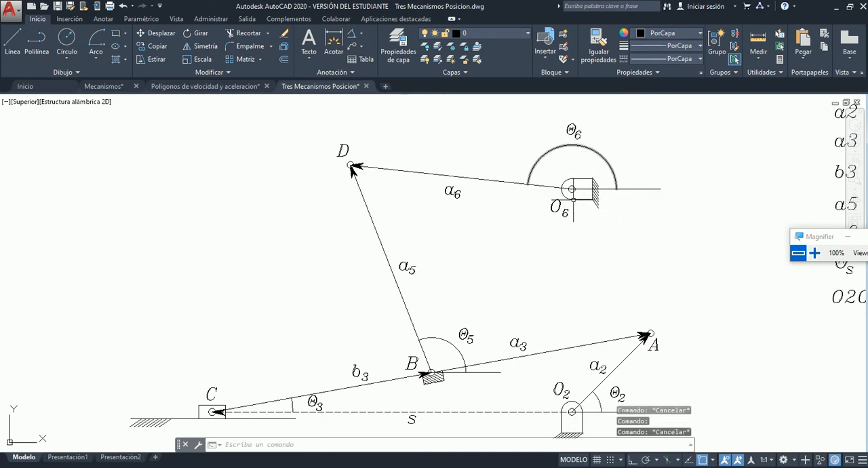
pyautogui.click(560, 120)
pyautogui.click(596, 147)
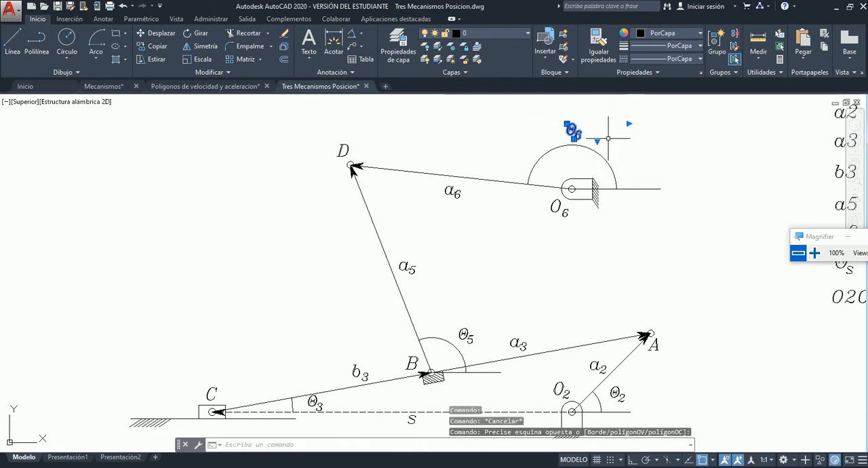
pyautogui.press('Escape')
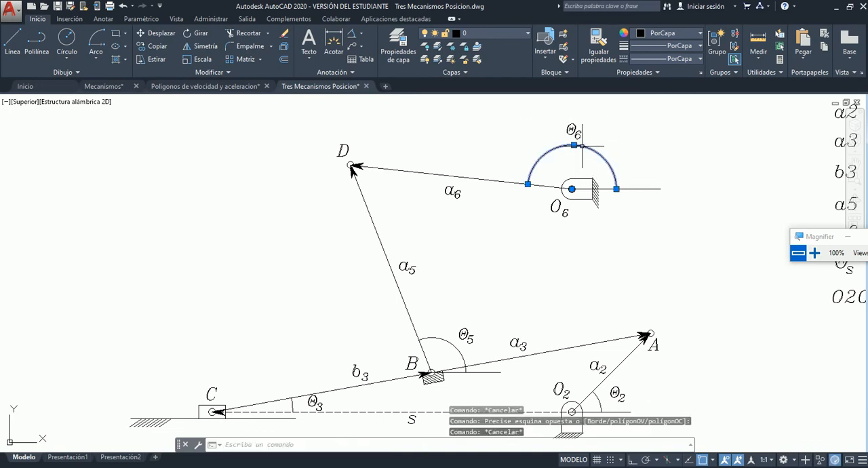
pyautogui.press('Escape')
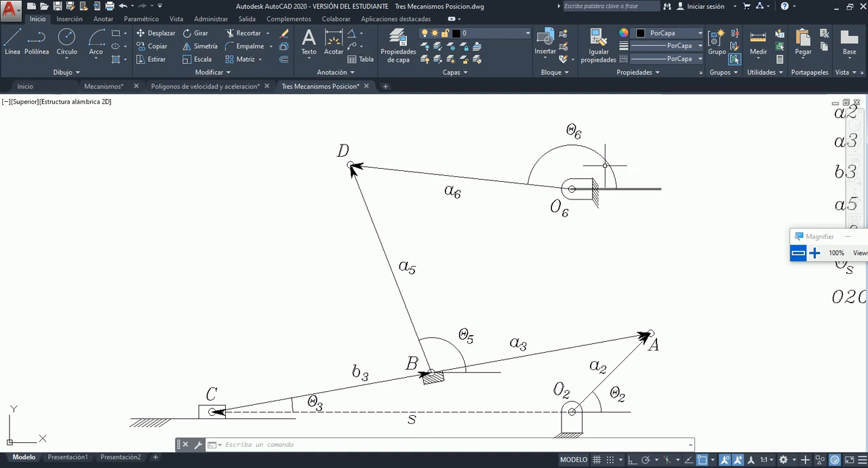
# Add an angular dimension for Θ3 between the dashed s line and link b3, outside the existing Θ3 arc.
pyautogui.click(361, 33)
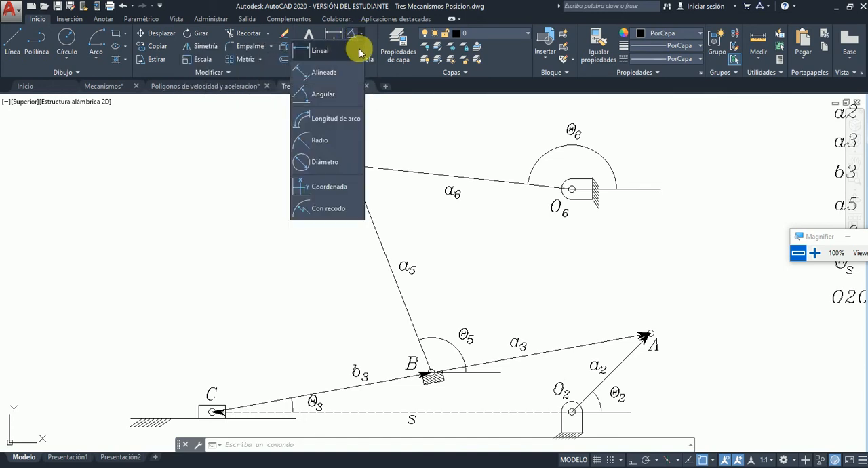
pyautogui.click(326, 94)
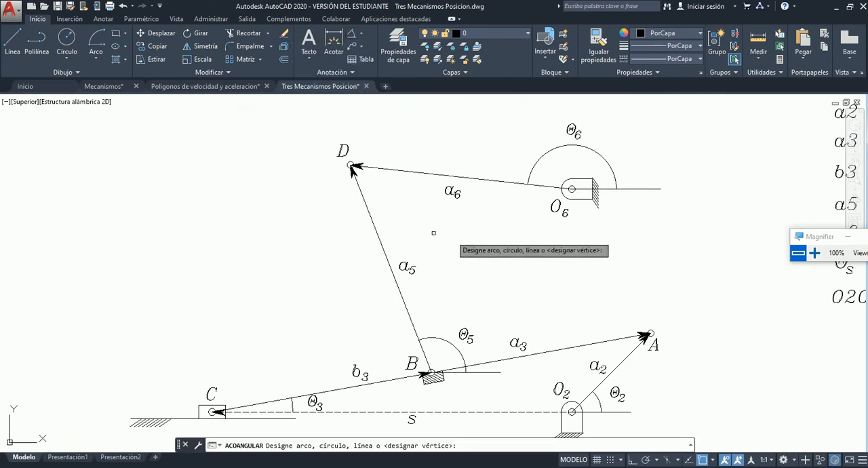
pyautogui.scroll(-2, 434, 232)
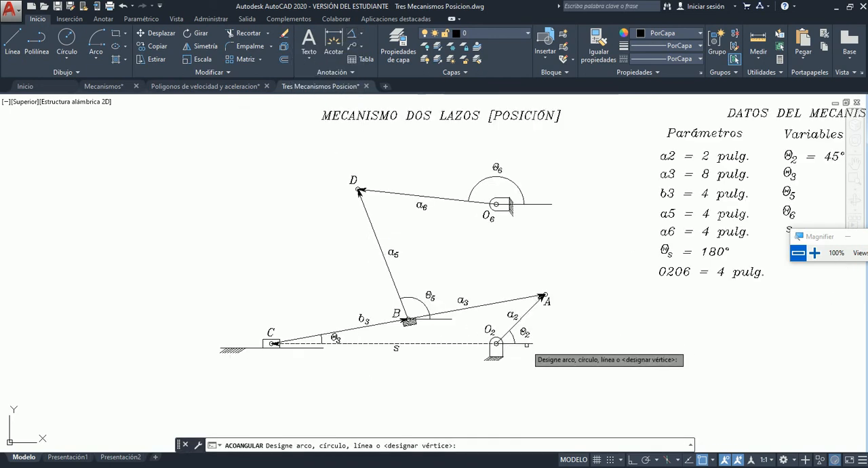
pyautogui.scroll(2, 302, 348)
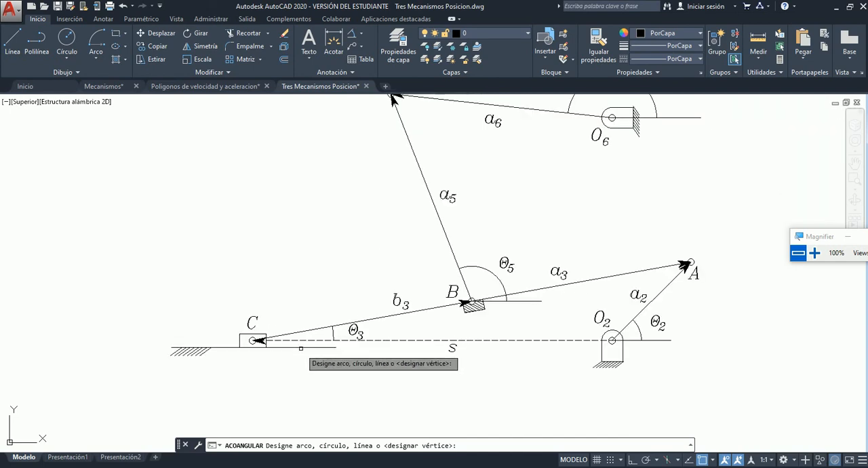
pyautogui.scroll(3, 300, 348)
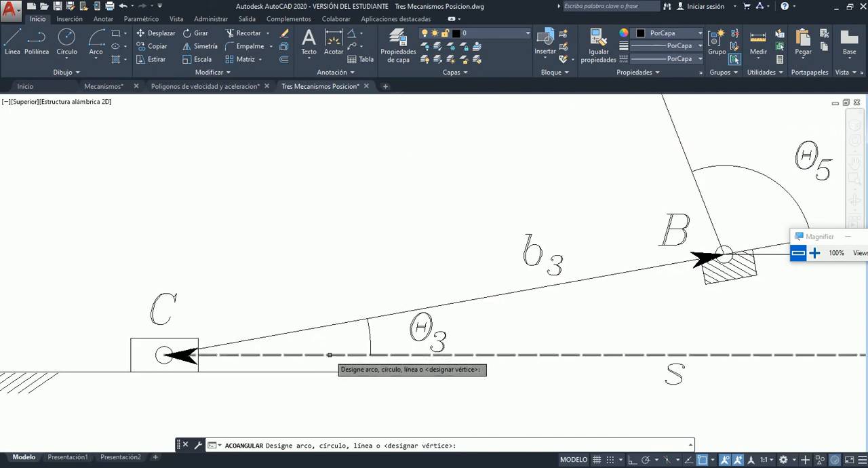
pyautogui.click(330, 355)
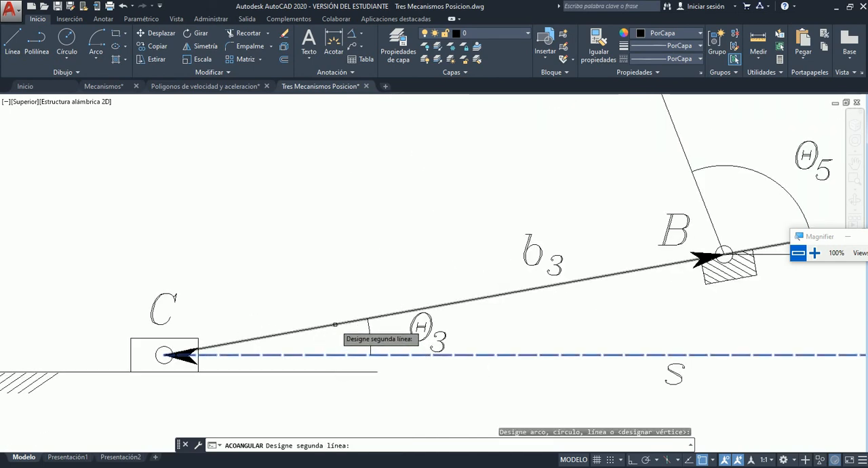
pyautogui.click(335, 325)
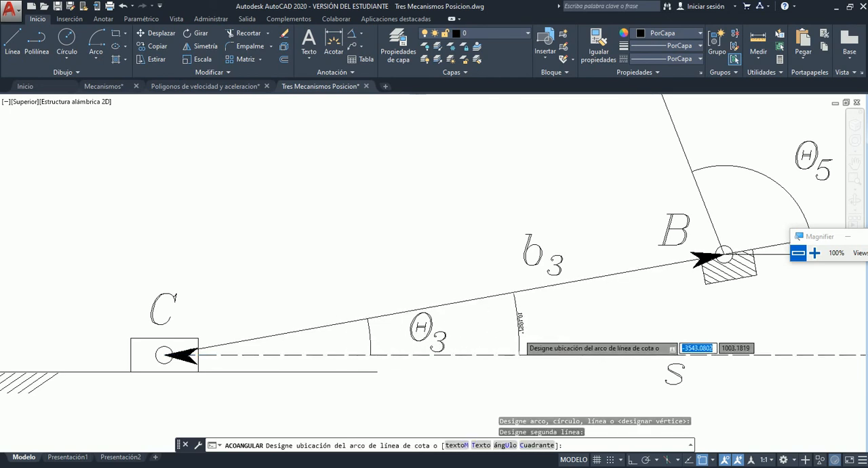
pyautogui.click(518, 321)
# Read the angular dimension placed at Θ3 and check it against the mechanism diagram.
pyautogui.scroll(5, 532, 322)
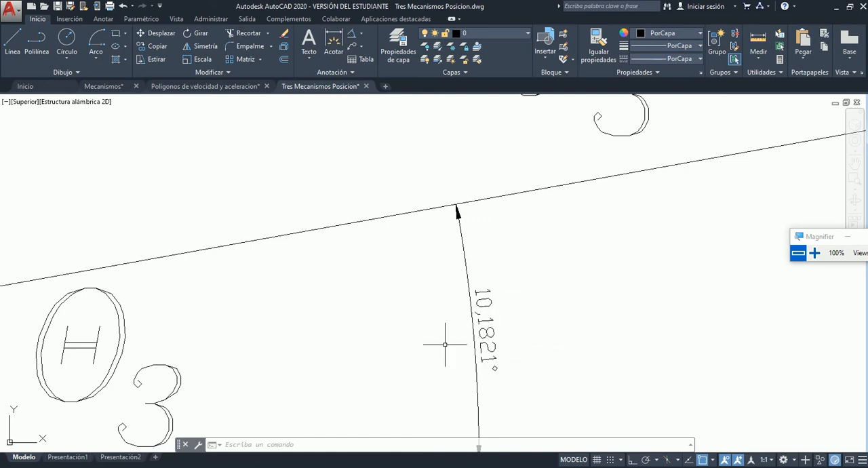
pyautogui.scroll(-2, 445, 344)
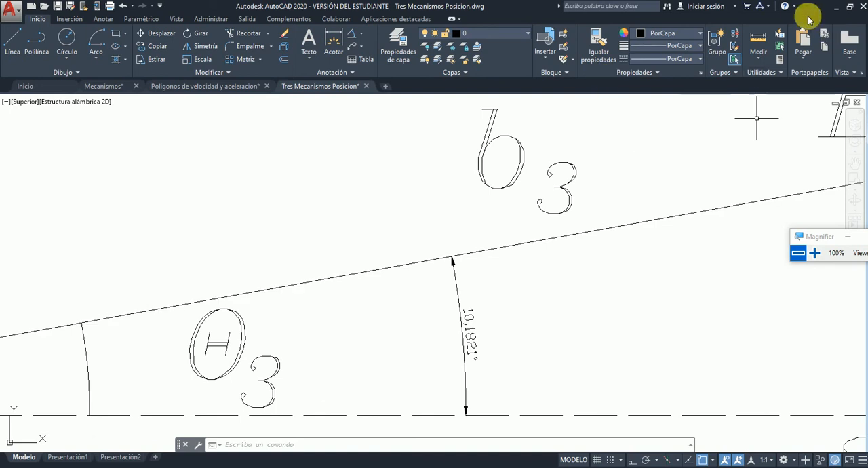
pyautogui.scroll(-4, 251, 290)
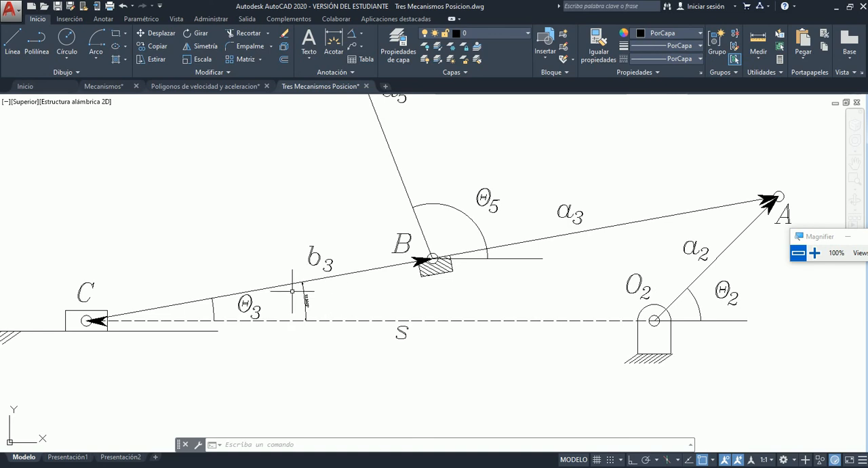
pyautogui.scroll(4, 298, 292)
pyautogui.scroll(4, 357, 386)
pyautogui.scroll(-2, 359, 384)
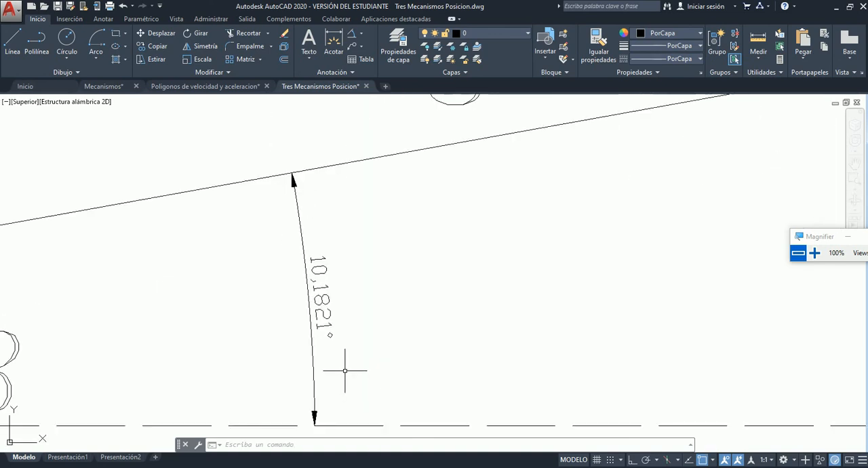
pyautogui.click(314, 293)
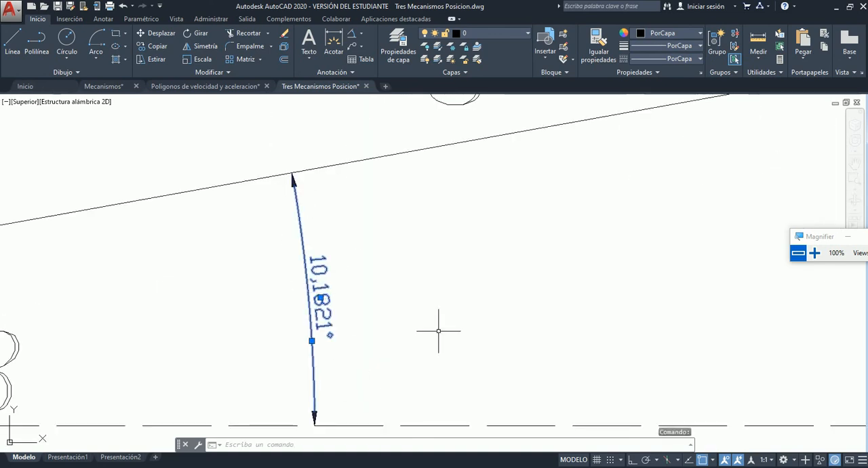
pyautogui.press('Escape')
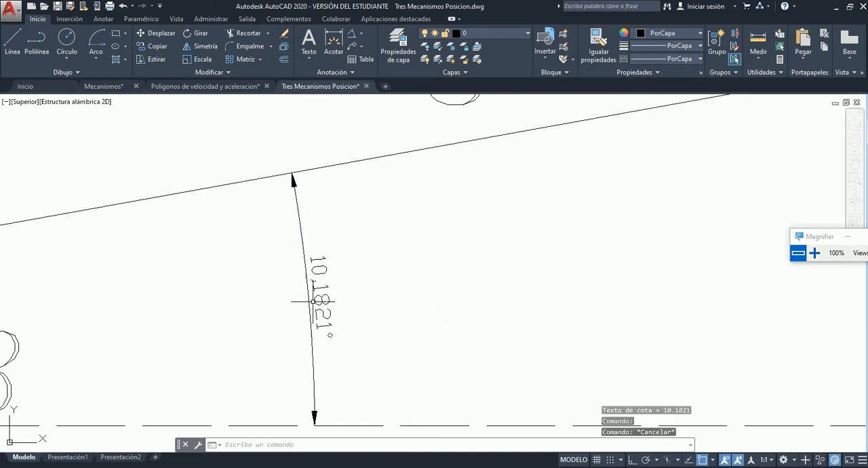
pyautogui.scroll(-5, 252, 304)
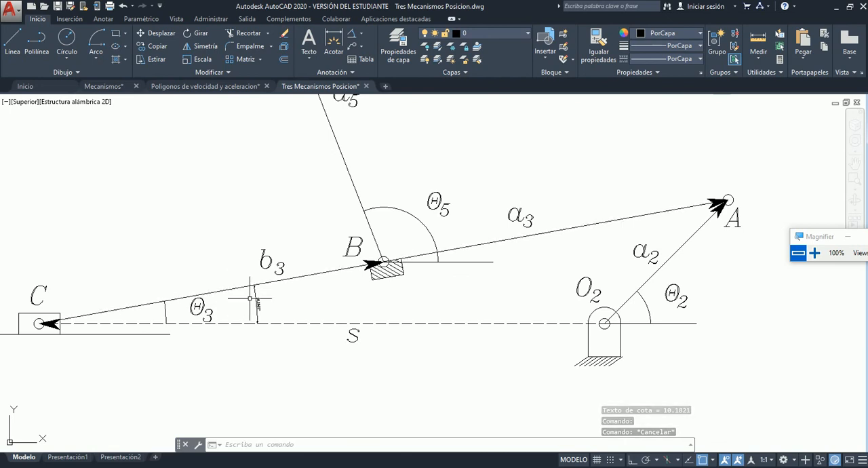
pyautogui.scroll(5, 250, 298)
pyautogui.scroll(-3, 262, 301)
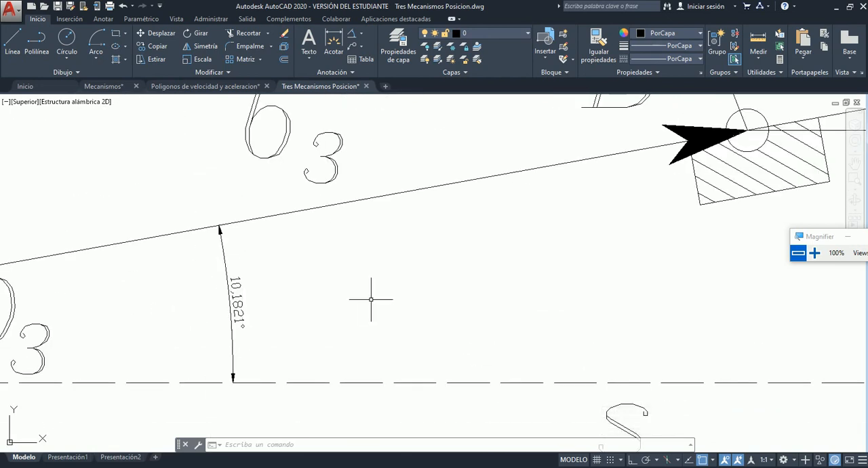
pyautogui.scroll(-3, 251, 305)
pyautogui.scroll(4, 261, 307)
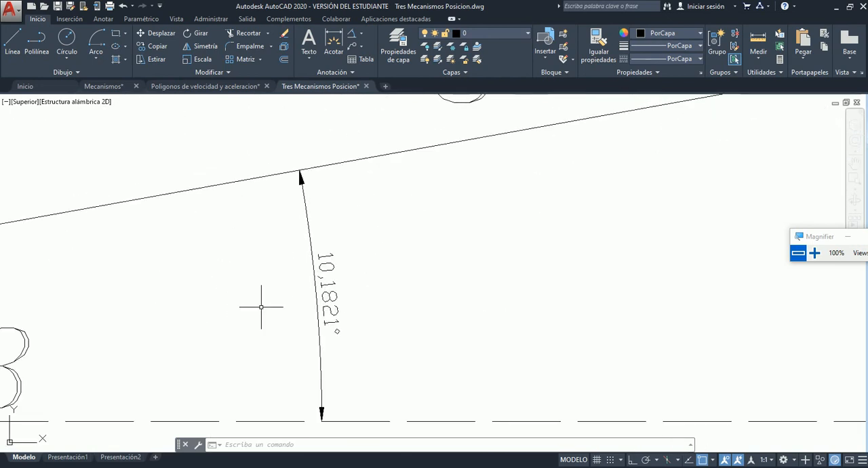
pyautogui.scroll(-6, 261, 307)
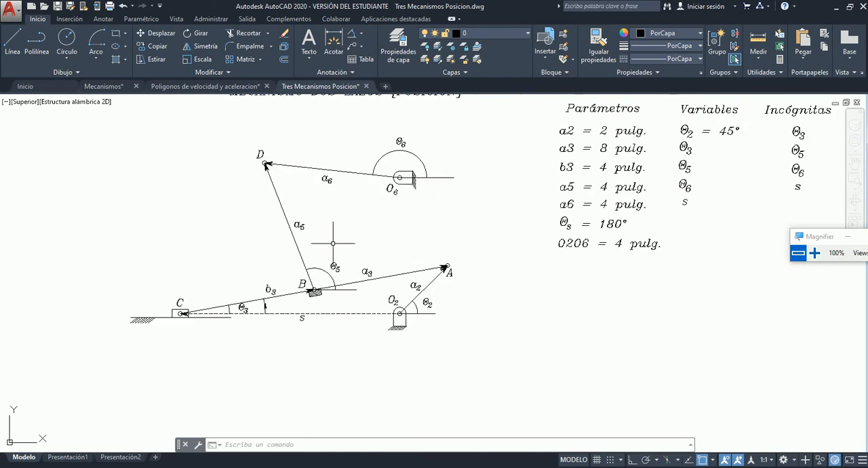
# Add an angular dimension for Θ5 between the horizontal reference line at B and link a5, outside the existing arc.
pyautogui.scroll(2, 336, 257)
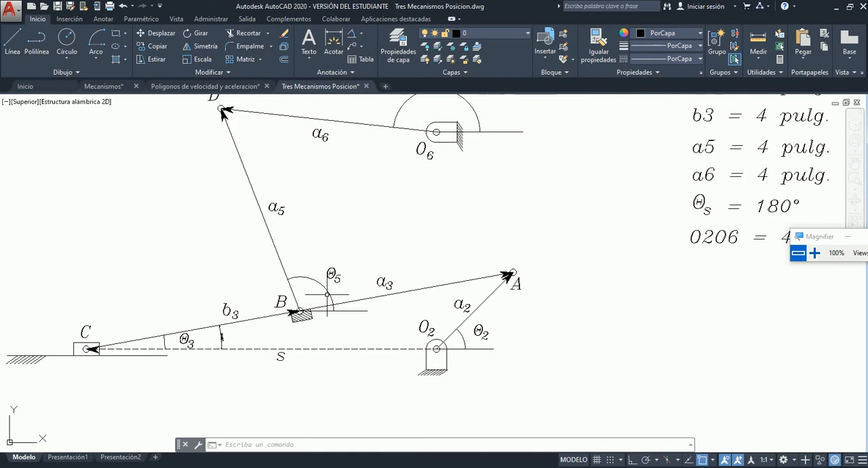
pyautogui.scroll(2, 327, 295)
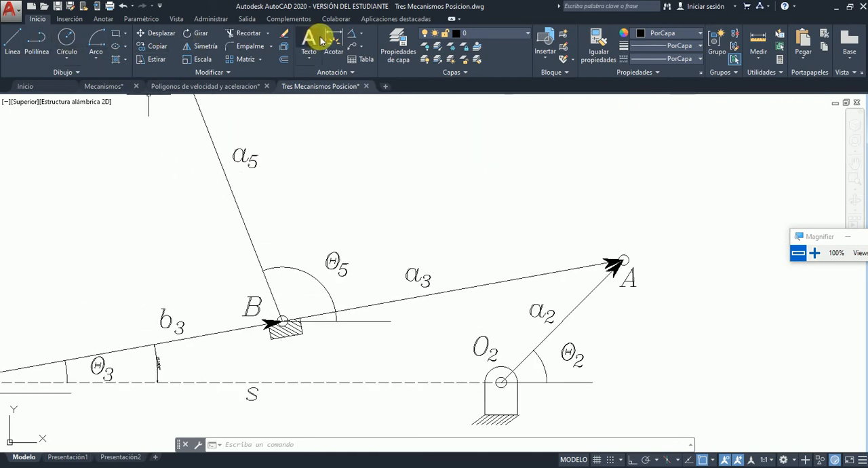
pyautogui.click(349, 39)
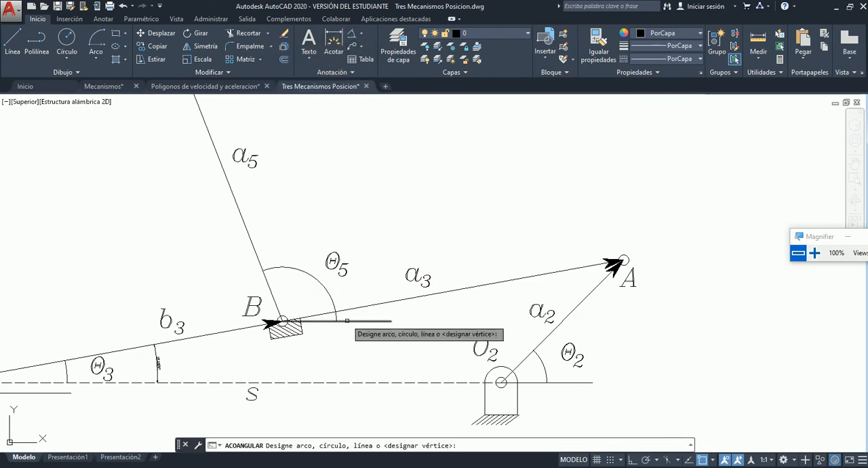
pyautogui.click(347, 320)
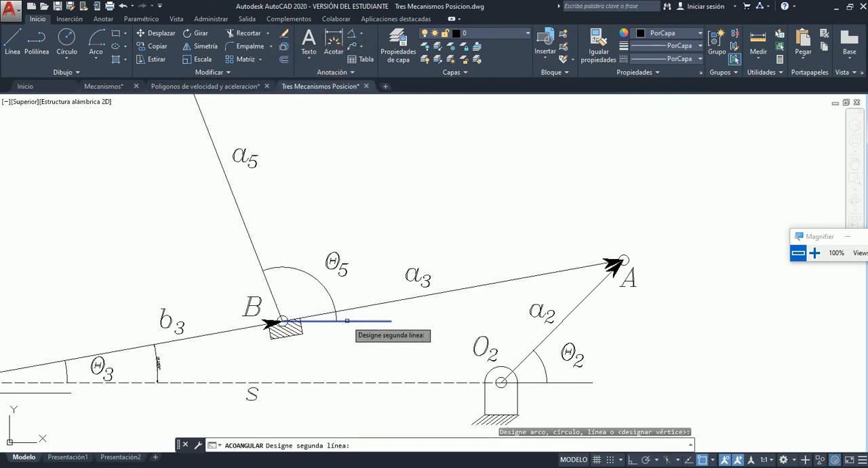
pyautogui.click(252, 242)
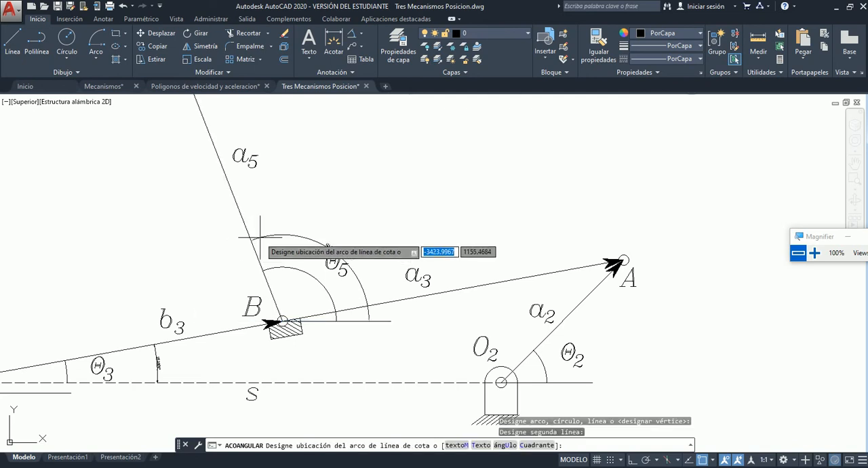
pyautogui.click(340, 218)
pyautogui.scroll(5, 340, 230)
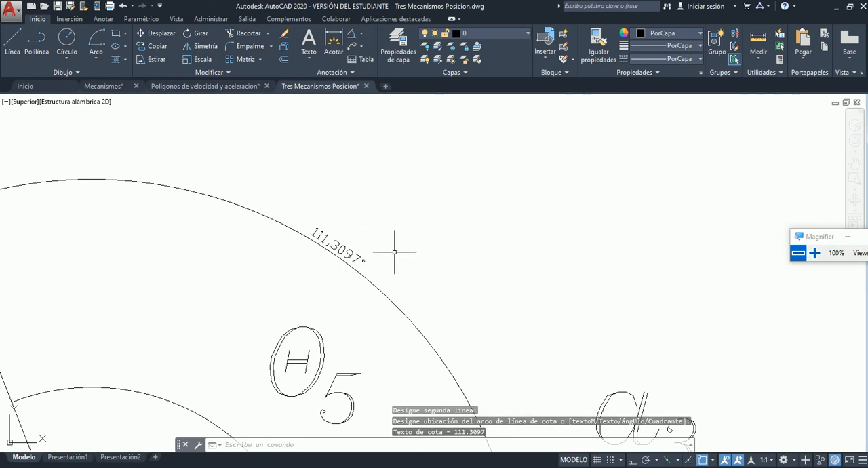
# Examine link a6 between D and O6, the Θ6 arc and the horizontal reference line at support O6.
pyautogui.scroll(-6, 394, 251)
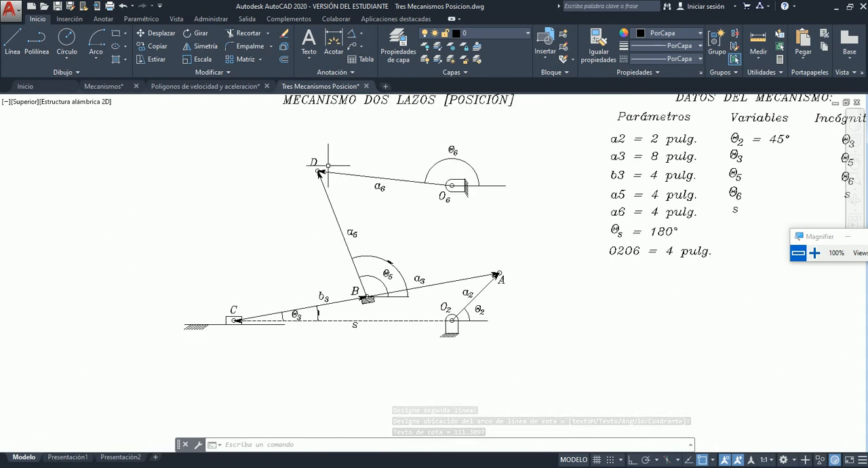
pyautogui.scroll(4, 330, 166)
pyautogui.scroll(-4, 339, 173)
pyautogui.scroll(5, 511, 148)
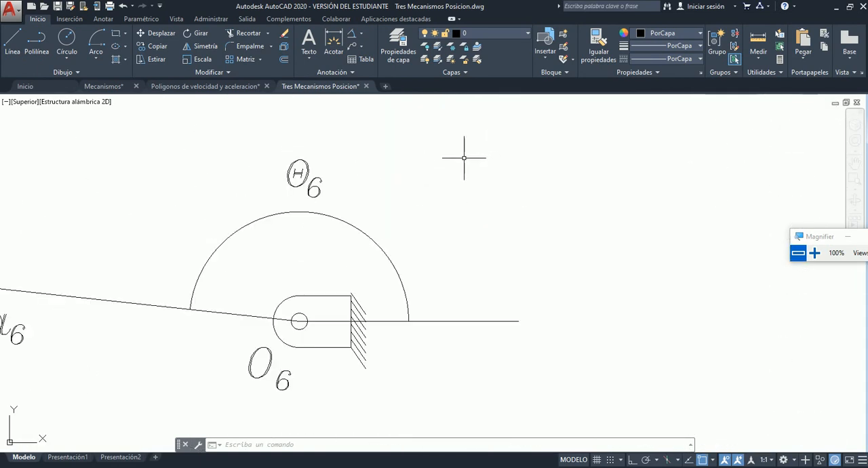
pyautogui.scroll(-6, 287, 248)
pyautogui.scroll(2, 244, 244)
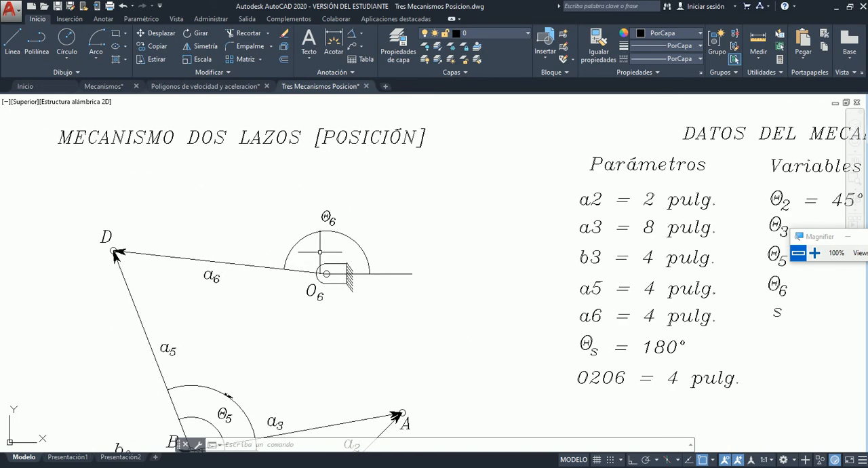
pyautogui.scroll(2, 324, 254)
pyautogui.scroll(-2, 324, 255)
pyautogui.scroll(4, 131, 244)
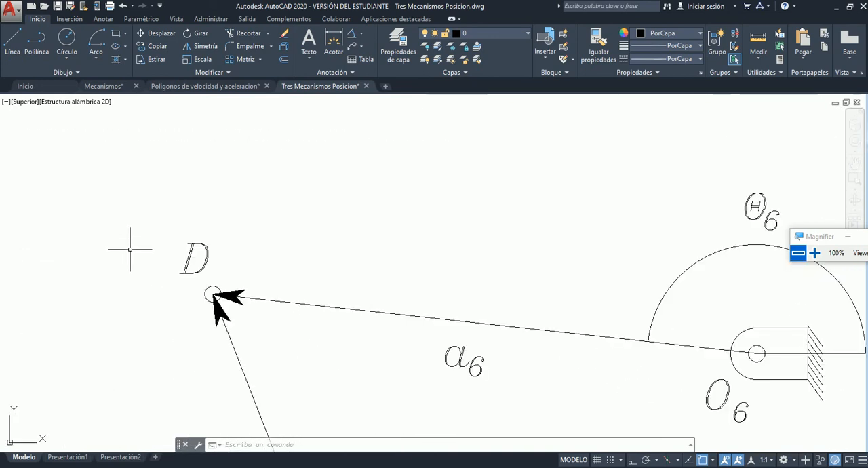
pyautogui.scroll(-2, 132, 247)
pyautogui.scroll(3, 183, 276)
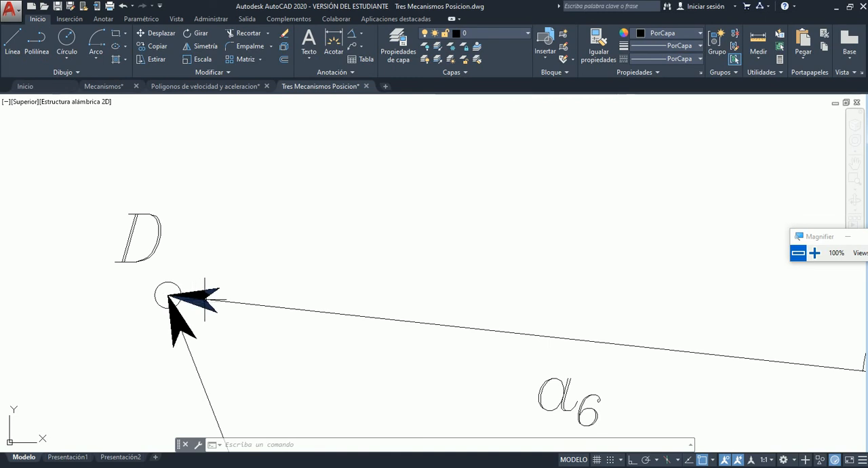
pyautogui.scroll(-4, 171, 298)
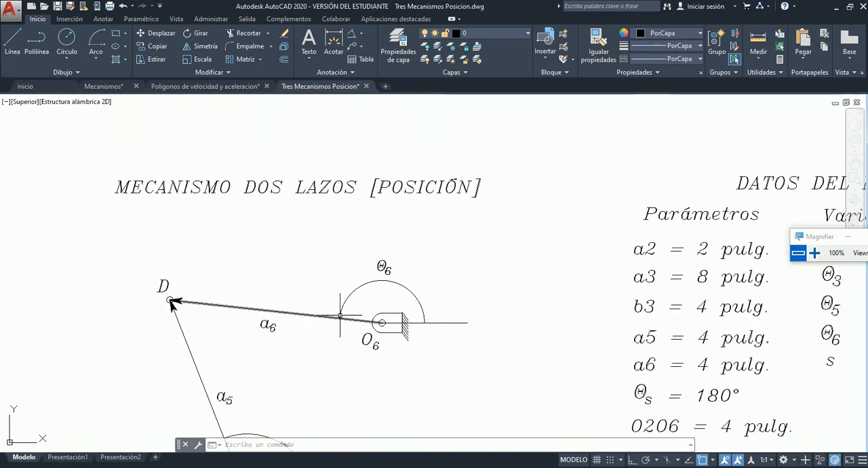
pyautogui.scroll(5, 171, 299)
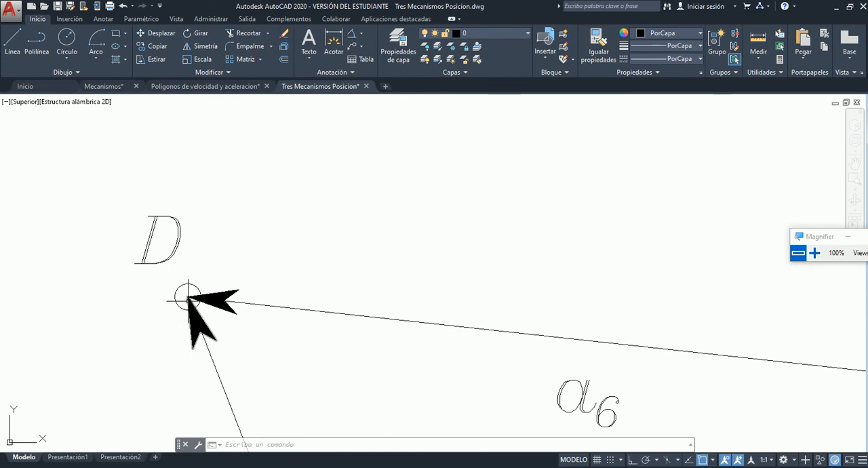
pyautogui.scroll(-3, 188, 298)
pyautogui.scroll(6, 407, 326)
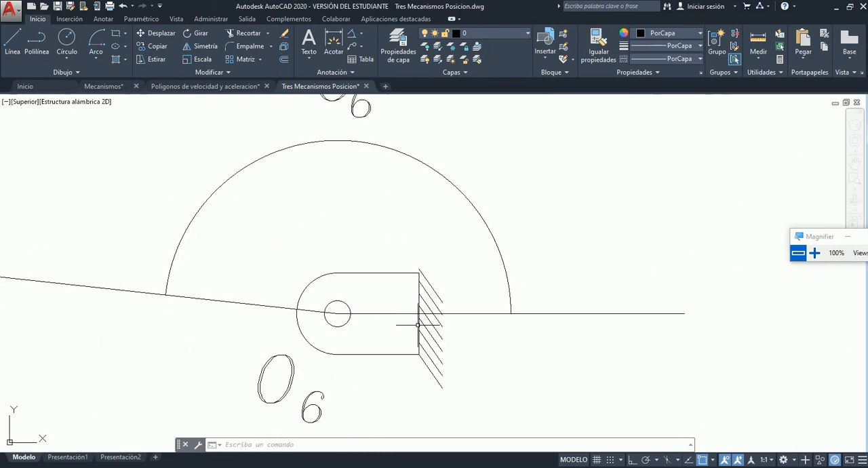
# Add an angular dimension for Θ6 between the horizontal reference line at O6 and link a6, outside the existing arc and its label.
pyautogui.scroll(-2, 418, 325)
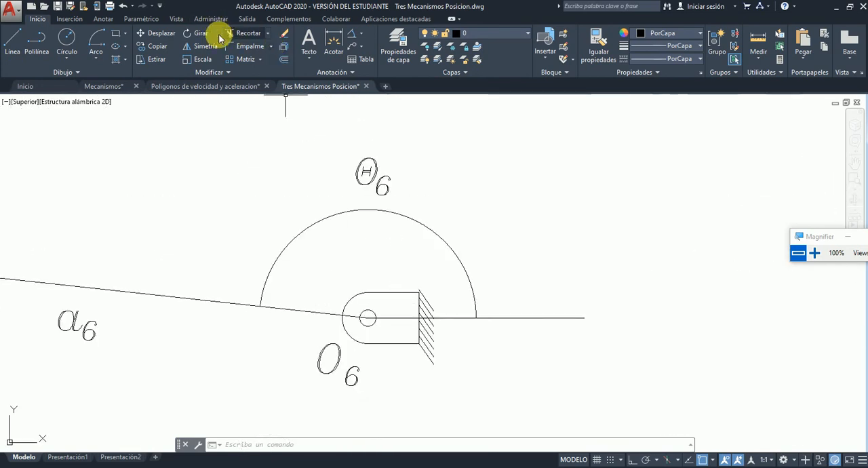
pyautogui.click(351, 33)
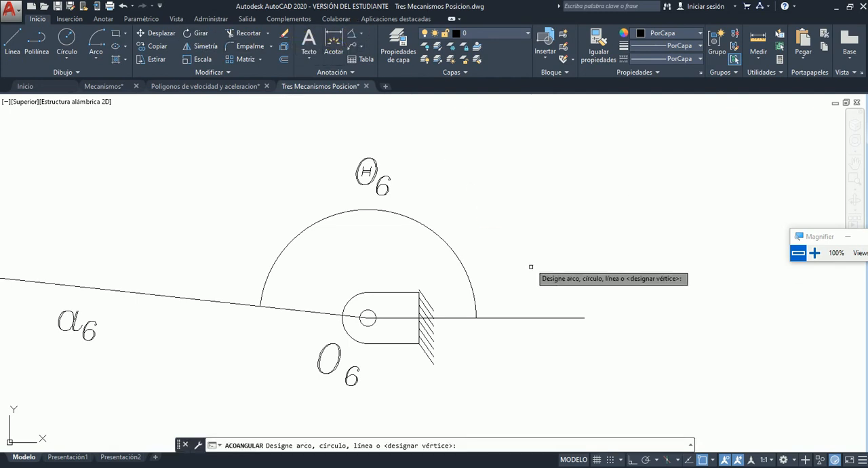
pyautogui.click(521, 318)
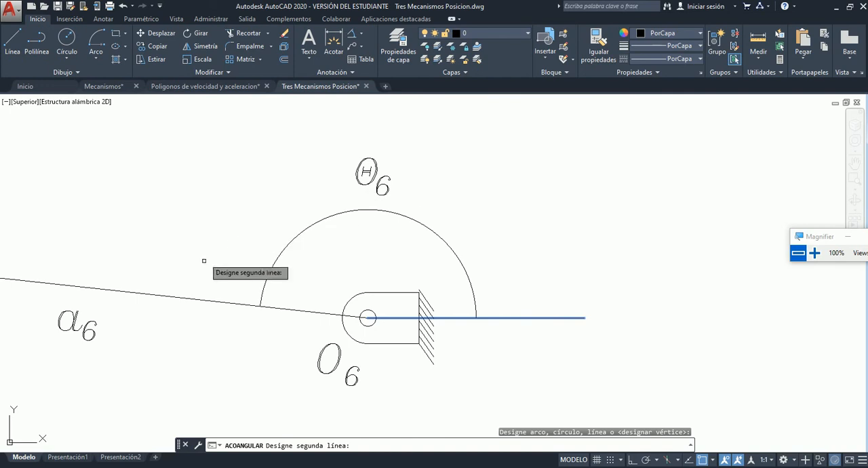
pyautogui.click(211, 303)
pyautogui.click(359, 133)
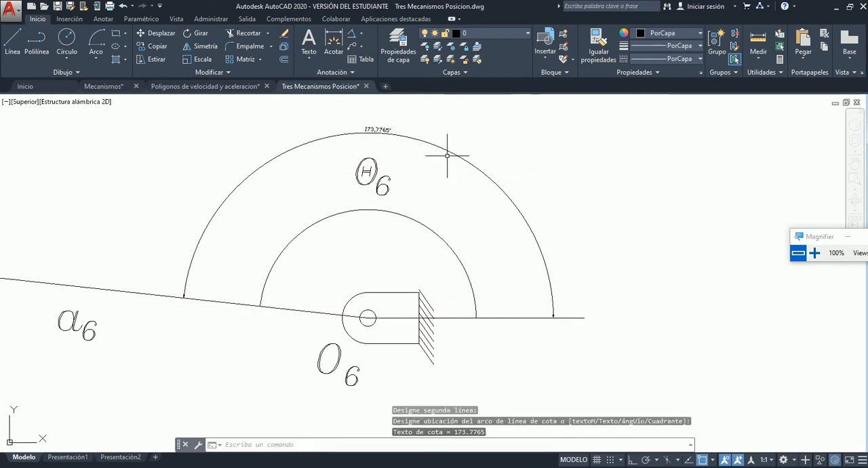
# Read the angular dimension placed at Θ6 and check the Incógnitas list for the unknown still undimensioned.
pyautogui.scroll(3, 378, 103)
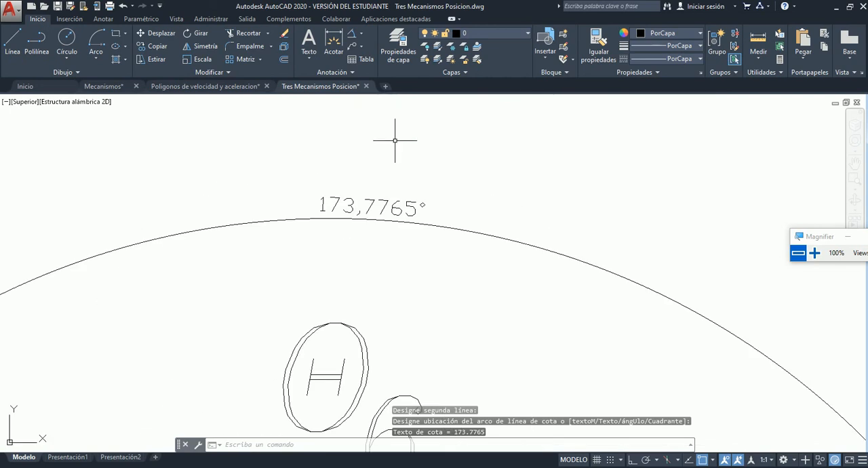
pyautogui.scroll(-5, 395, 140)
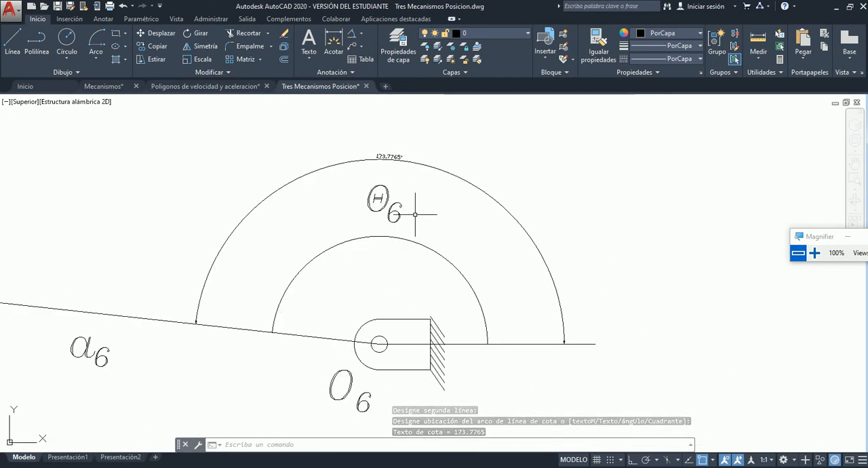
pyautogui.scroll(5, 372, 145)
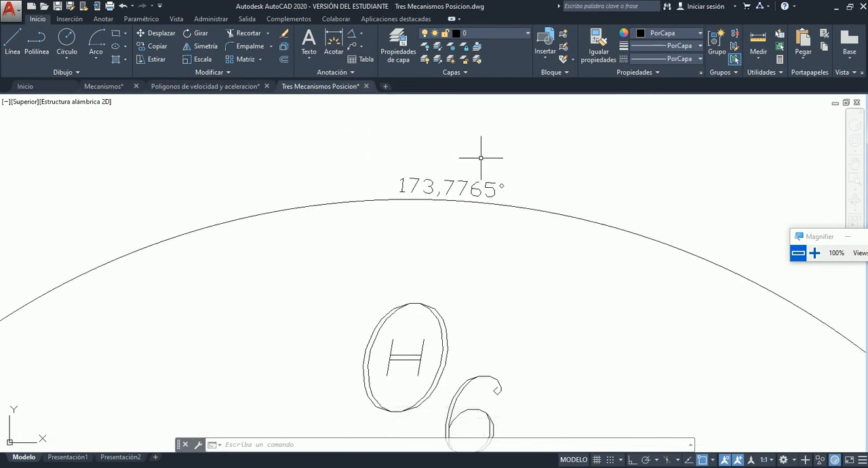
pyautogui.scroll(-8, 481, 158)
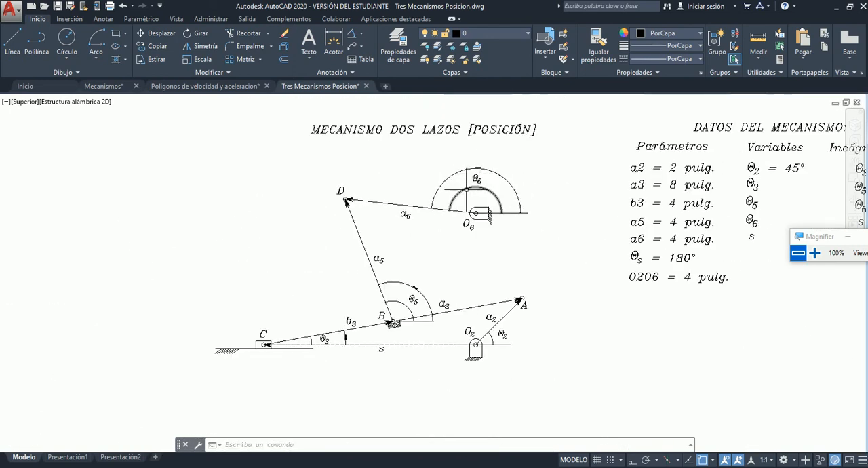
pyautogui.scroll(-2, 317, 270)
pyautogui.scroll(2, 629, 218)
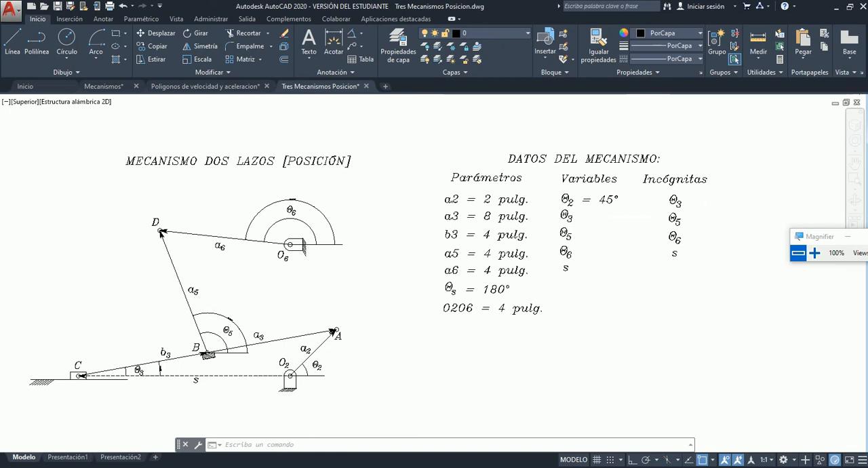
pyautogui.scroll(4, 708, 218)
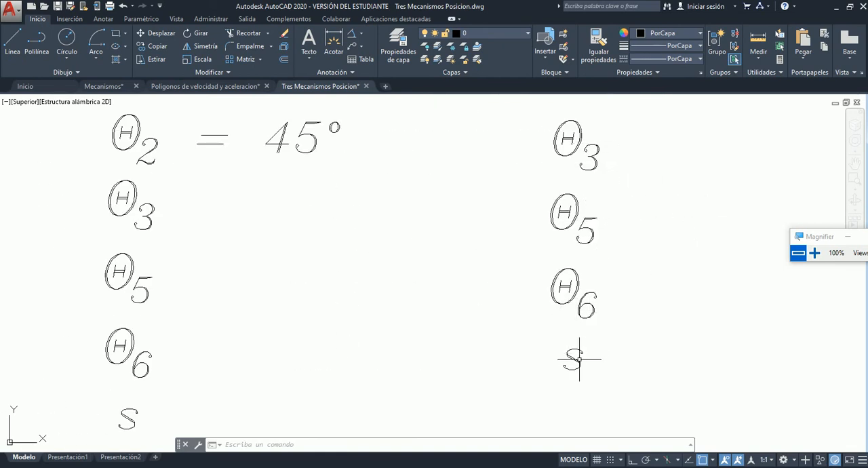
pyautogui.scroll(-7, 579, 360)
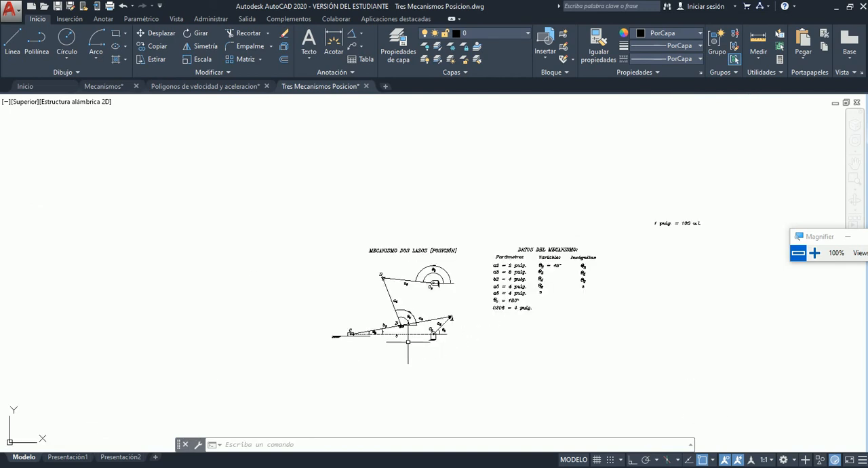
pyautogui.scroll(5, 407, 341)
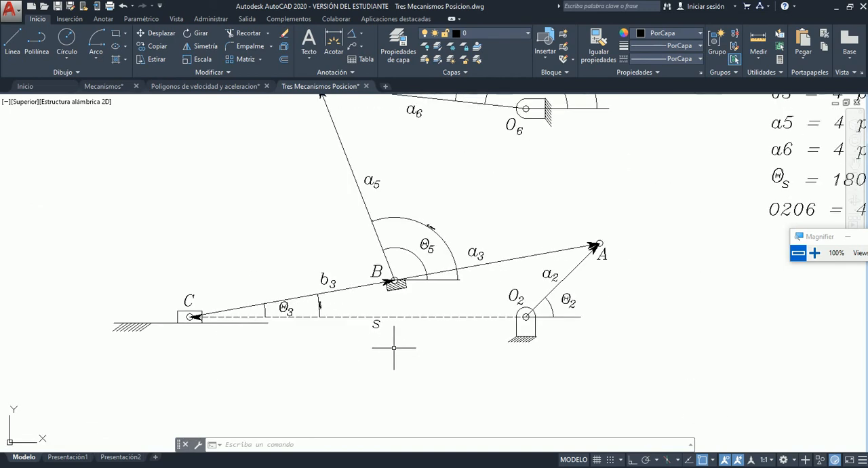
pyautogui.scroll(2, 394, 347)
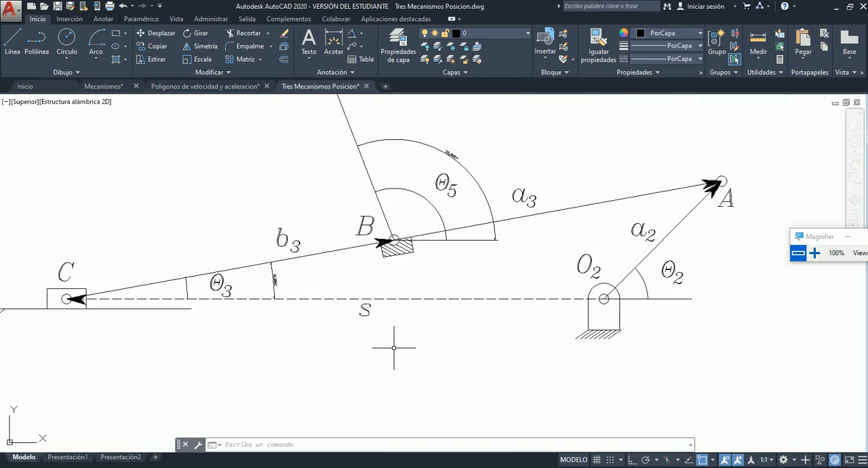
pyautogui.click(362, 32)
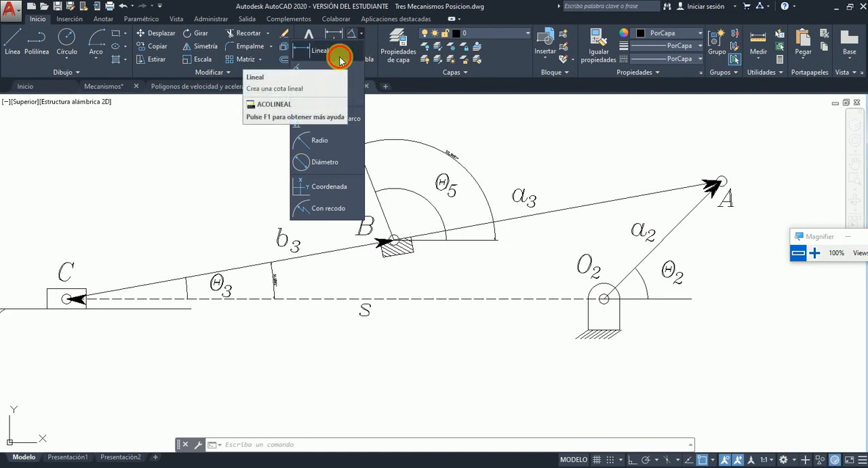
pyautogui.click(337, 49)
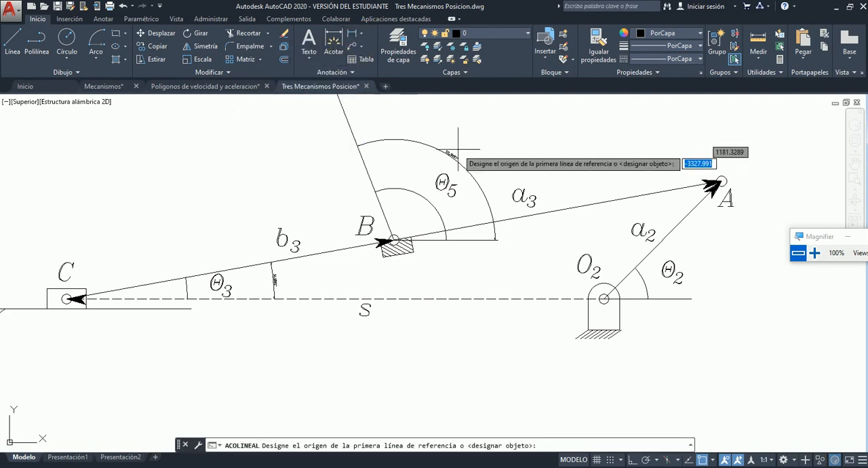
pyautogui.click(603, 299)
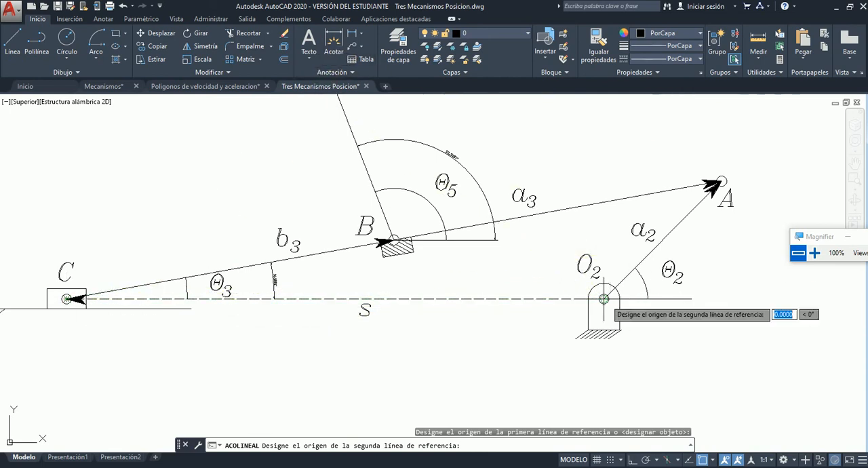
pyautogui.click(604, 298)
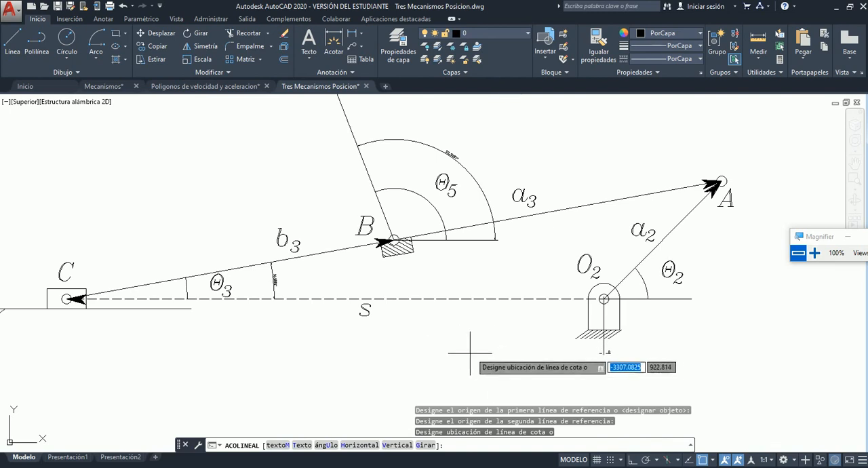
pyautogui.press('Escape')
# Add a horizontal linear dimension for s from the centre of O2 to the centre of C, below the dashed line and its label.
pyautogui.click(351, 33)
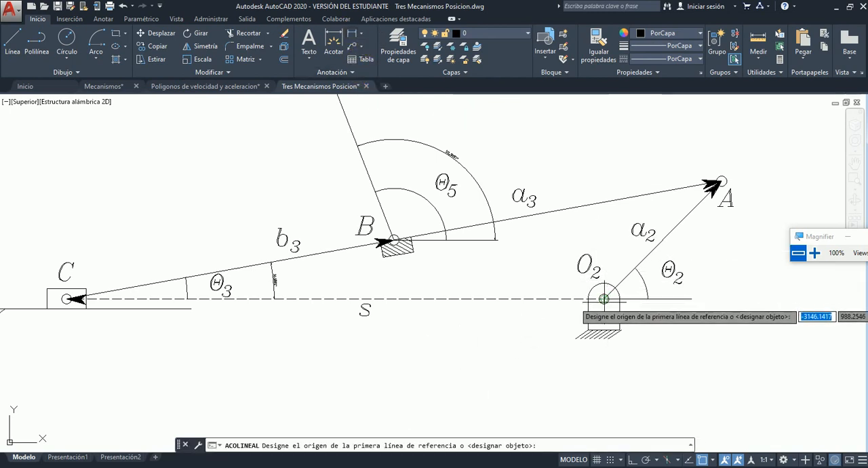
pyautogui.click(604, 299)
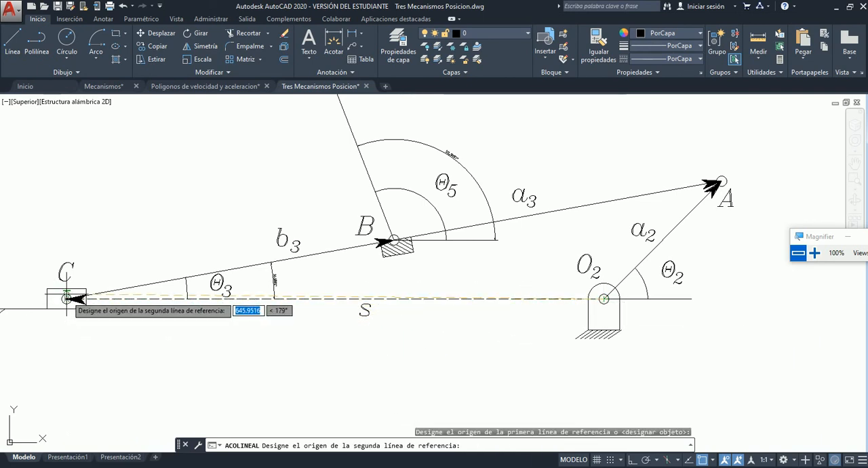
pyautogui.click(67, 299)
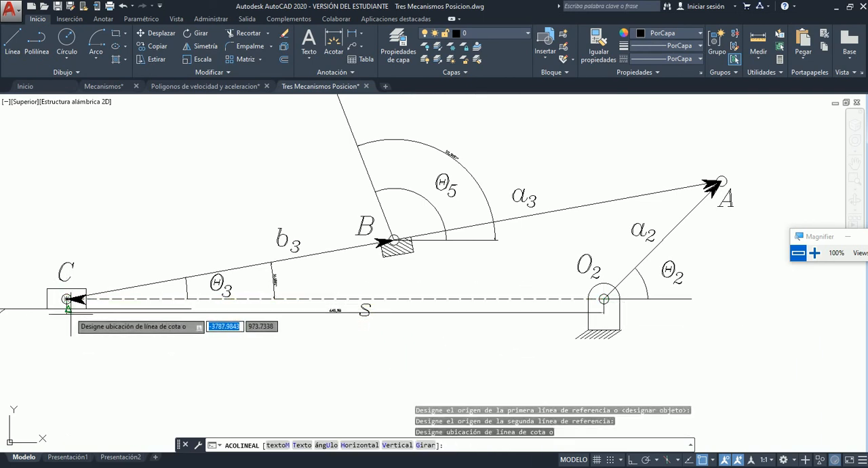
pyautogui.click(300, 332)
# Read the linear dimension placed below s and compare it with the drawing's inch-to-unit scale note.
pyautogui.scroll(6, 341, 327)
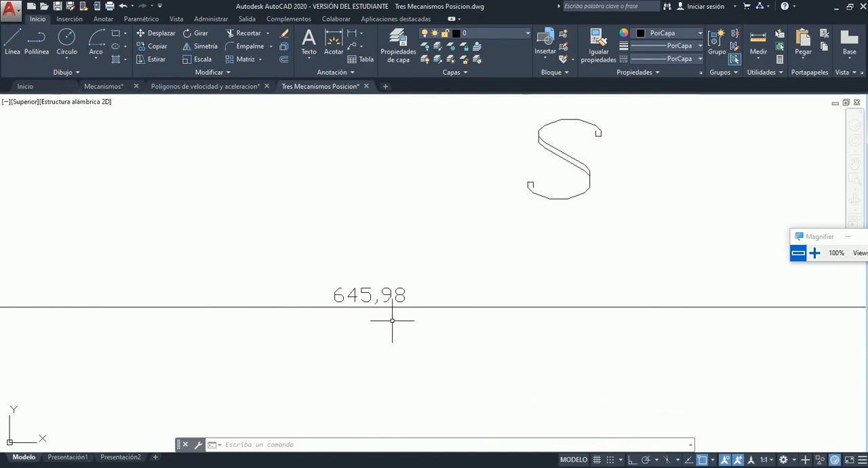
pyautogui.scroll(-5, 392, 320)
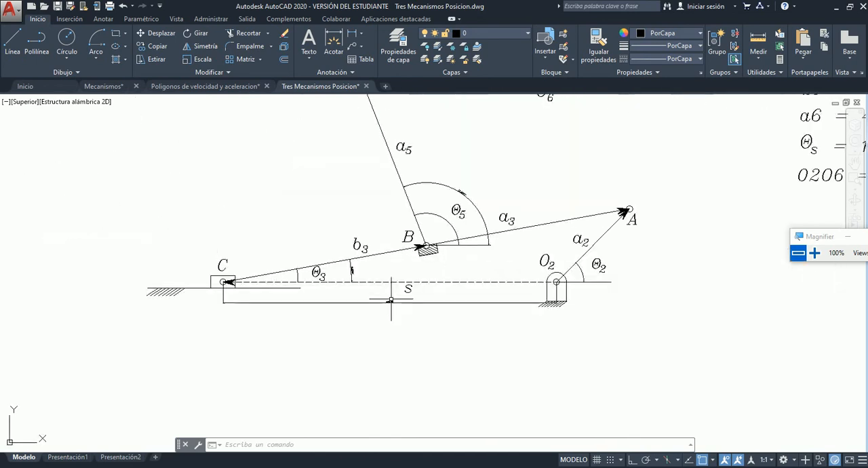
pyautogui.scroll(-3, 392, 299)
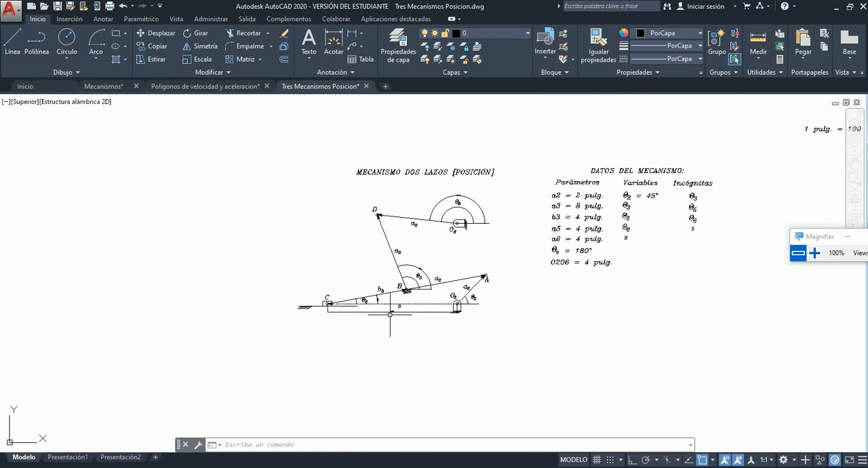
pyautogui.scroll(-2, 367, 245)
pyautogui.scroll(6, 668, 177)
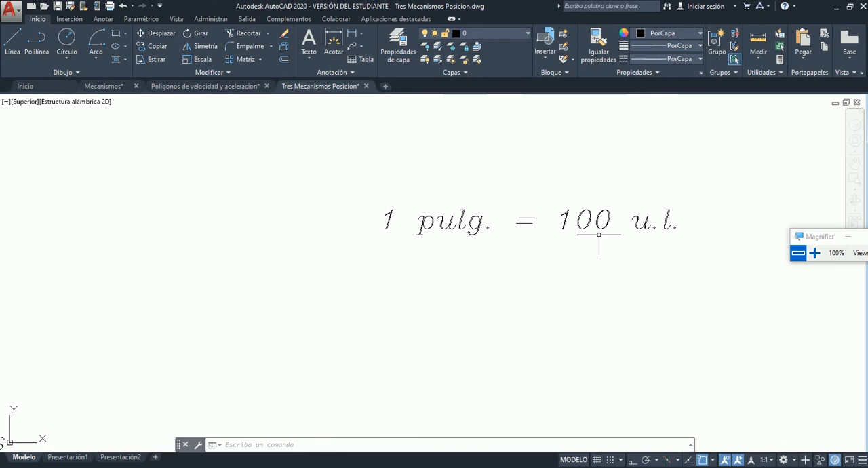
pyautogui.scroll(-8, 599, 234)
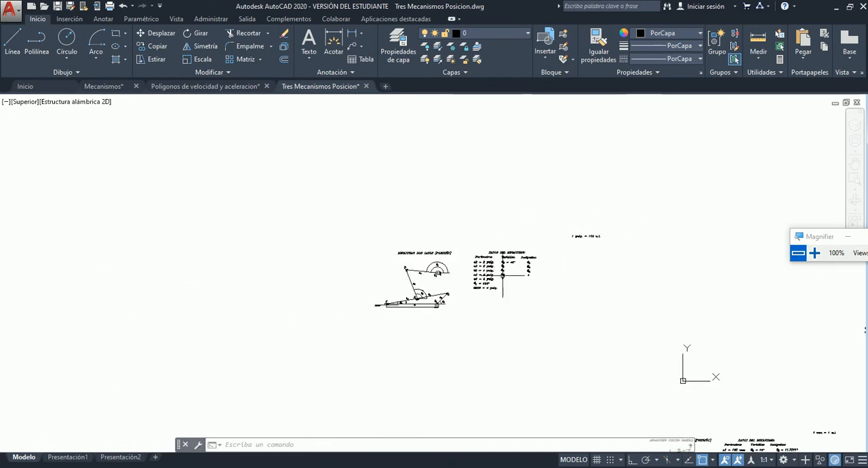
pyautogui.scroll(6, 410, 307)
pyautogui.scroll(8, 409, 307)
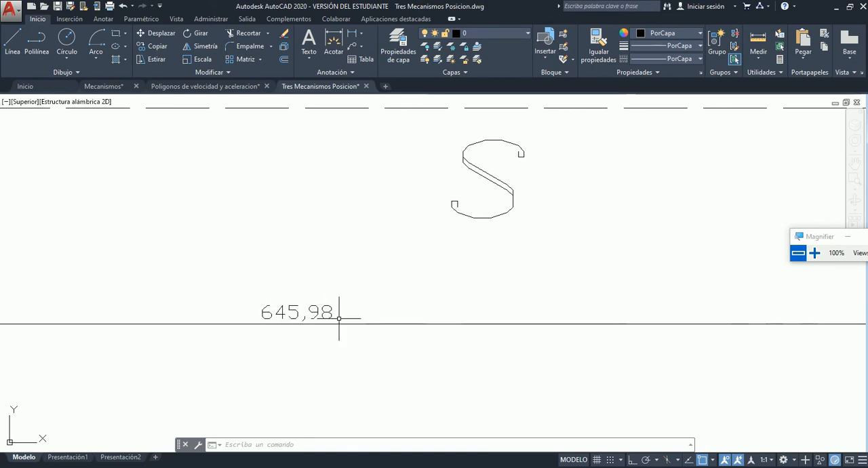
pyautogui.scroll(-2, 320, 320)
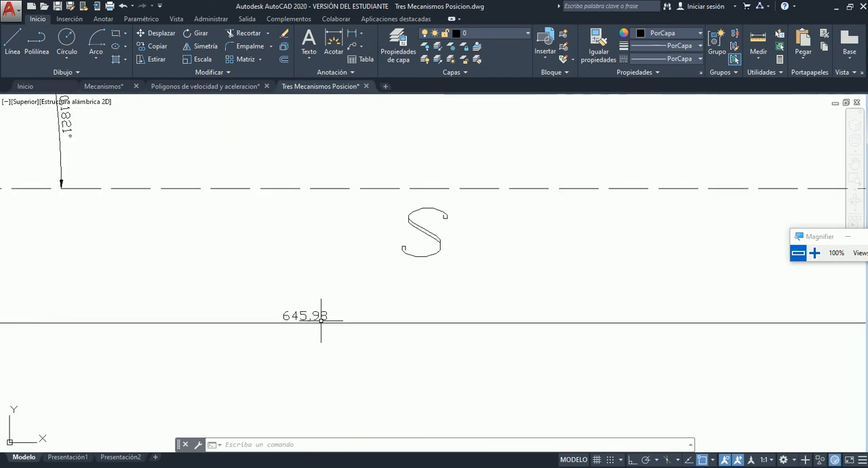
# Examine the dimension below s and check the dimensioned two-loop mechanism against its data table and Incógnitas list.
pyautogui.scroll(-2, 320, 319)
pyautogui.scroll(2, 304, 330)
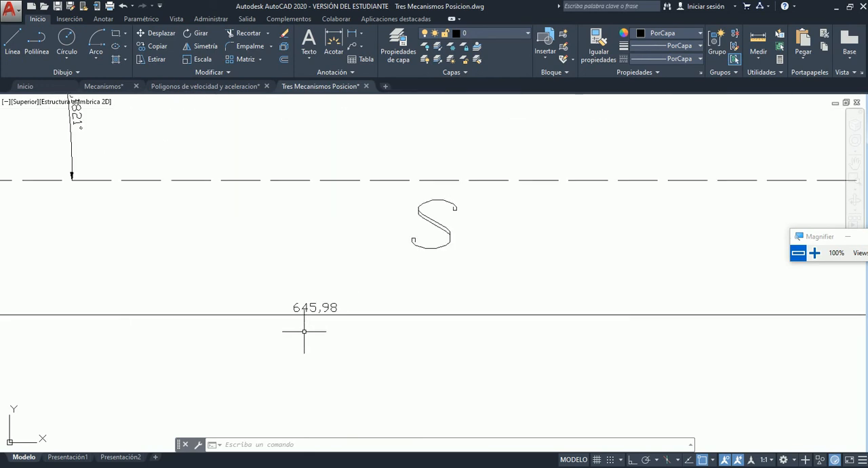
pyautogui.scroll(-3, 344, 342)
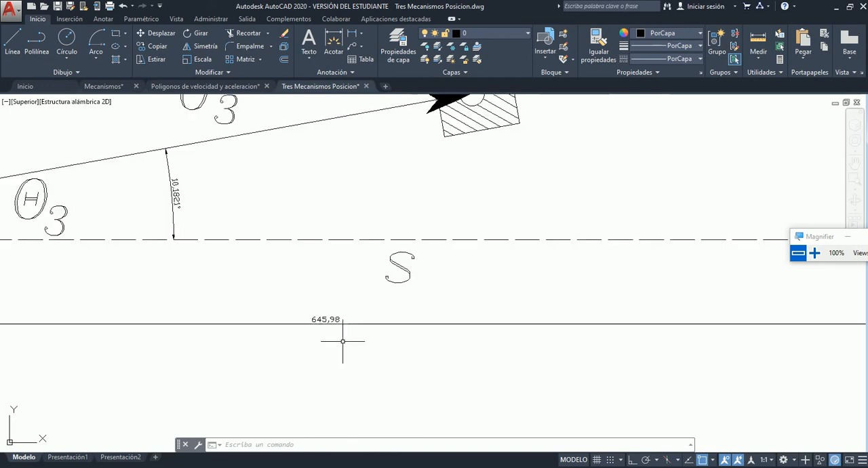
pyautogui.scroll(-5, 342, 341)
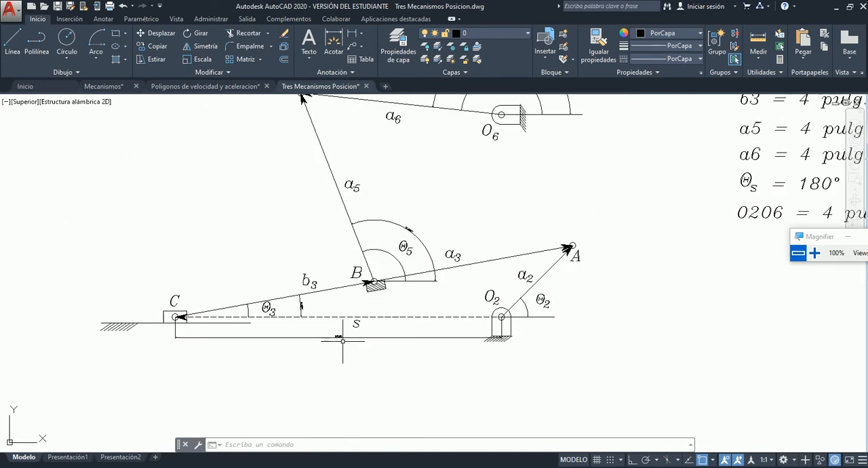
pyautogui.scroll(2, 369, 319)
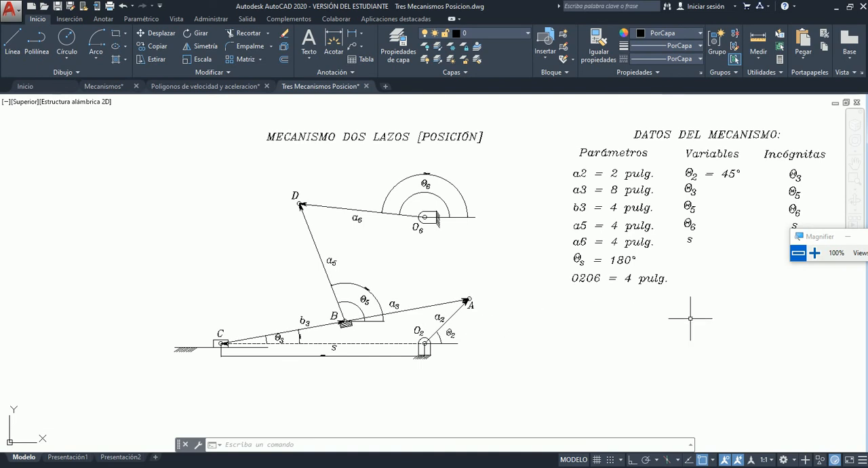
pyautogui.scroll(-2, 568, 320)
pyautogui.scroll(2, 701, 257)
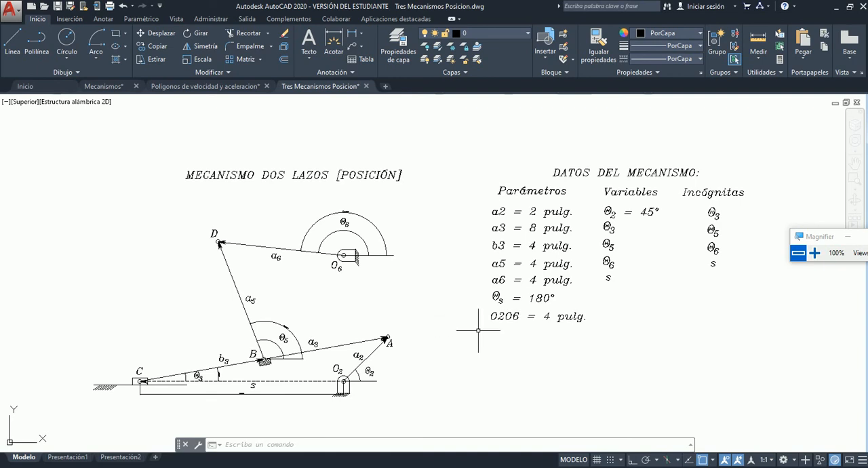
# Review the slider-crank mechanism's drawing and data table, and compare them with the two-loop mechanism's drawing and unknowns.
pyautogui.scroll(-4, 515, 326)
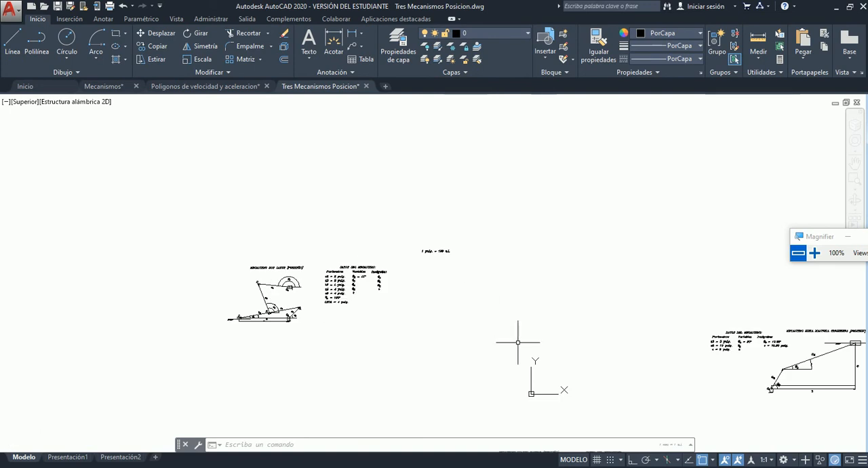
pyautogui.scroll(-2, 701, 393)
pyautogui.scroll(5, 820, 390)
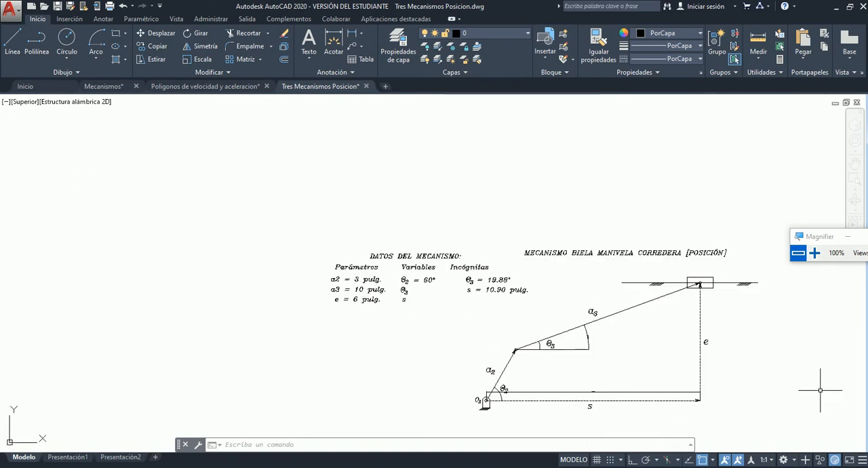
pyautogui.scroll(-3, 820, 390)
pyautogui.scroll(-1, 382, 301)
pyautogui.scroll(5, 258, 291)
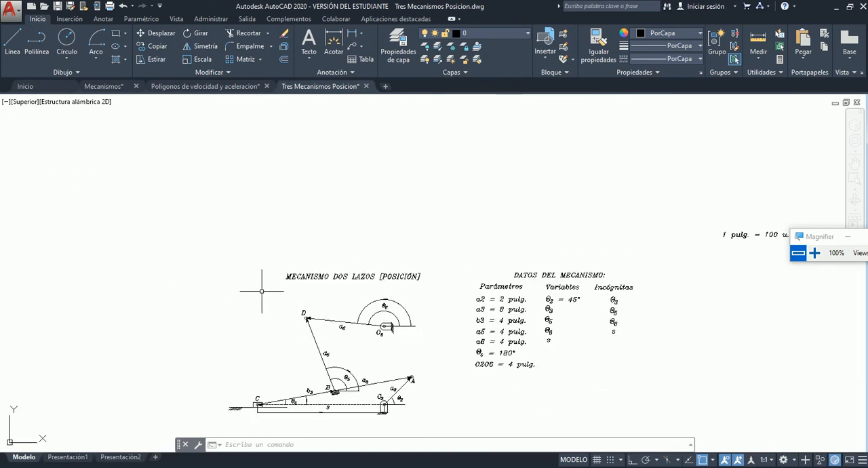
pyautogui.scroll(2, 507, 396)
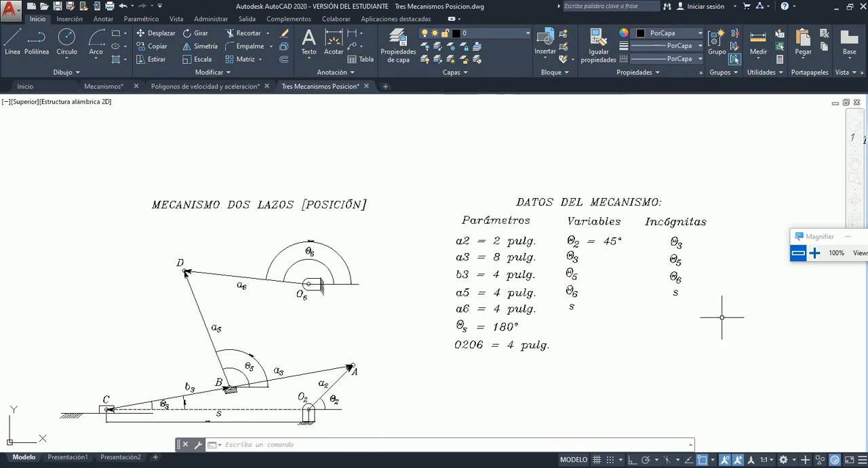
pyautogui.hotkey('alt', 'Tab')
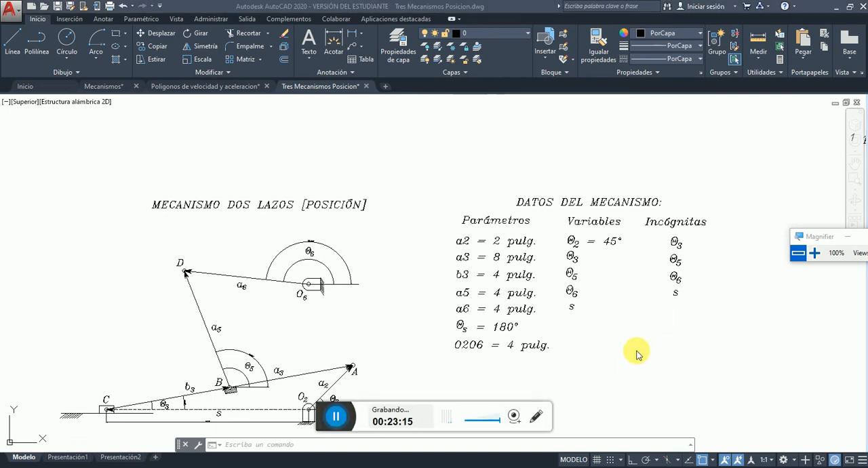